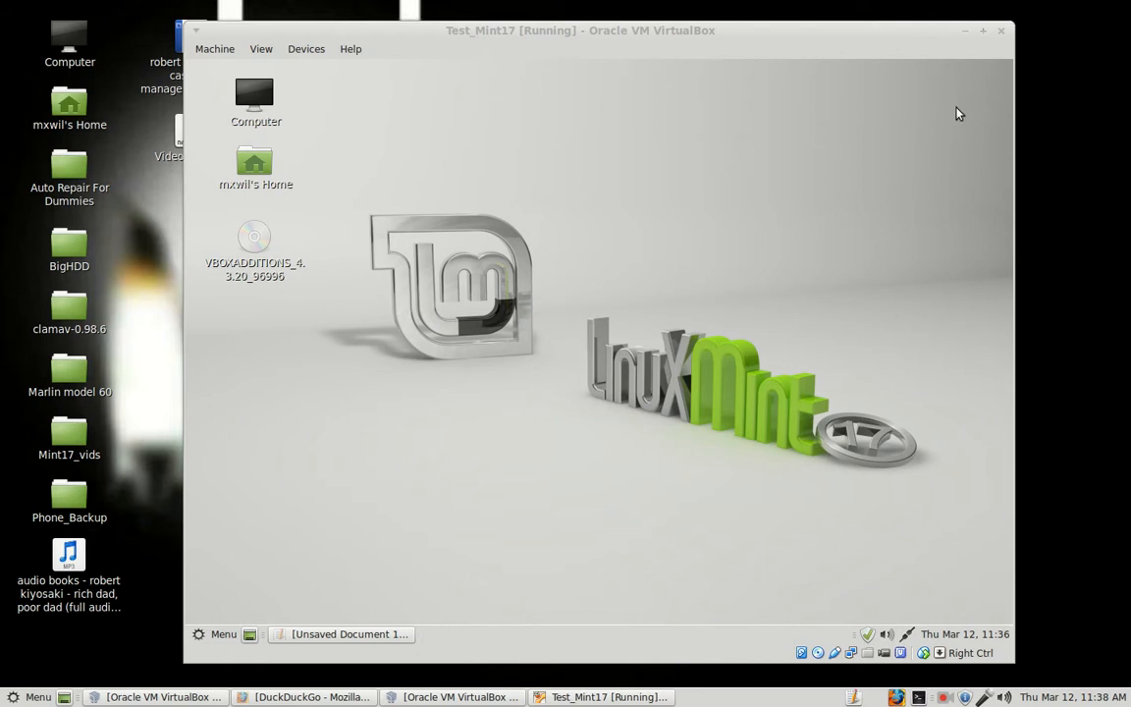
- Bring up the empty unsaved text document window in the virtual machine
left_click(329, 635)
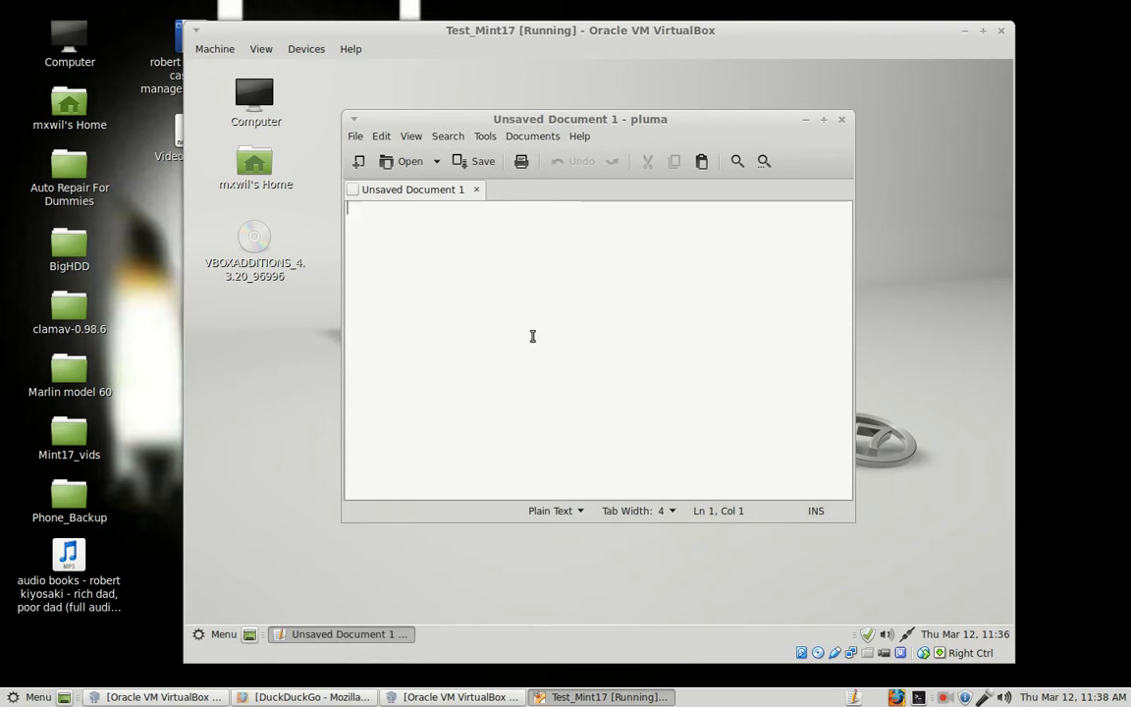
key("Return")
key("Return")
key("Return")
key("Return")
key("Return")
key("Return")
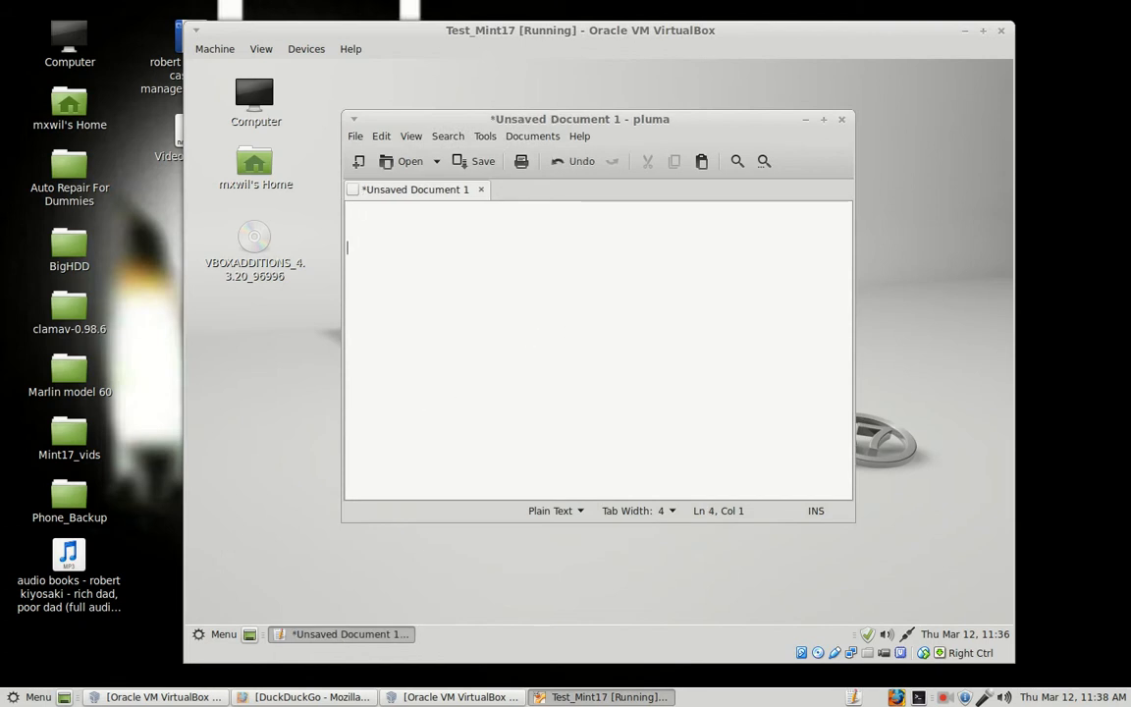
key("BackSpace")
key("BackSpace")
key("BackSpace")
key("BackSpace")
type("sdfljasv; a")
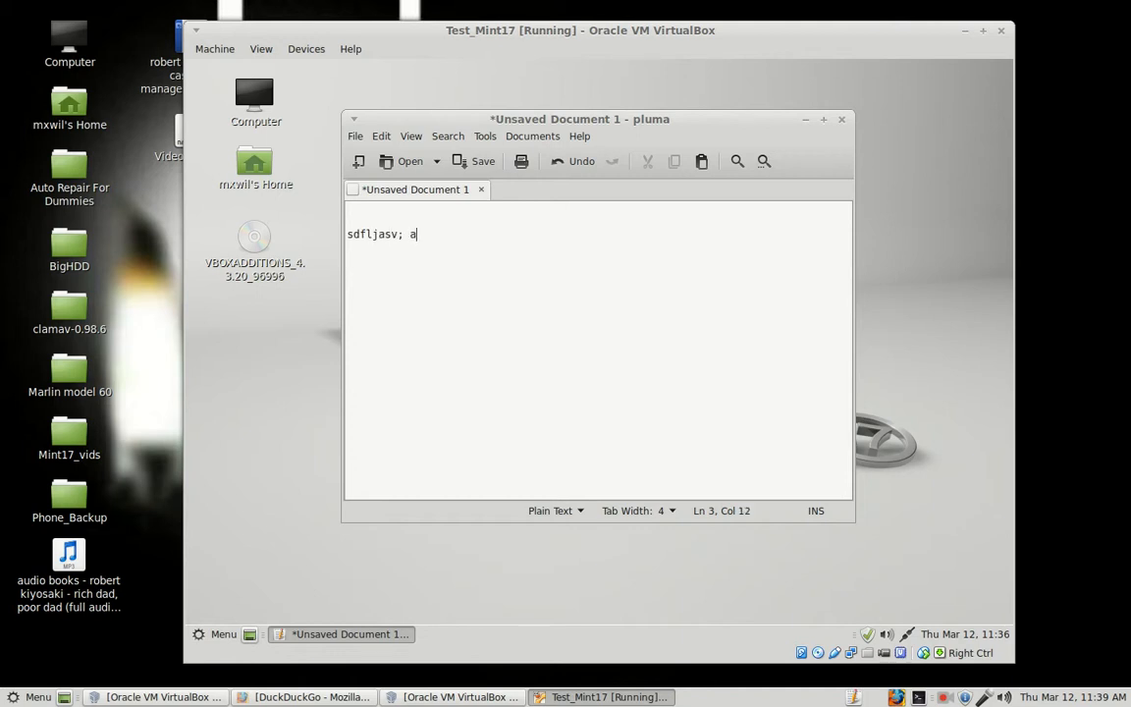
type("dfvladfvadlfvjad;")
key("Return")
key("Return")
type("adfvasdfvlj v")
key("Return")
key("Return")
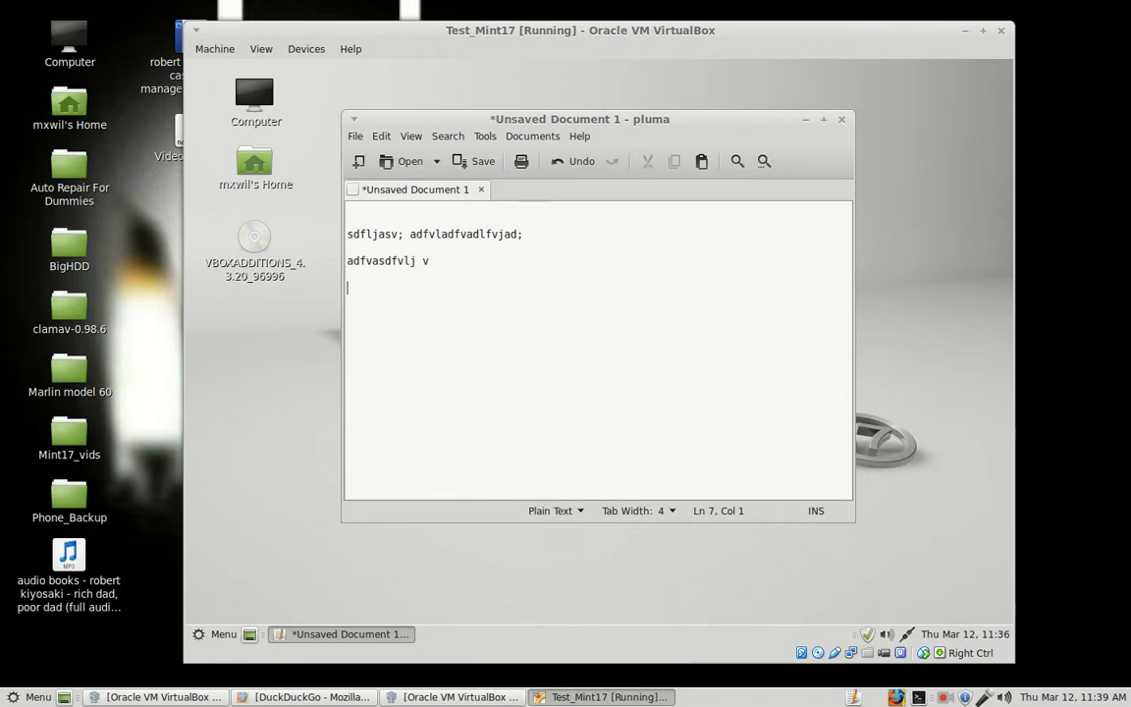
key("ctrl+a")
key("BackSpace")
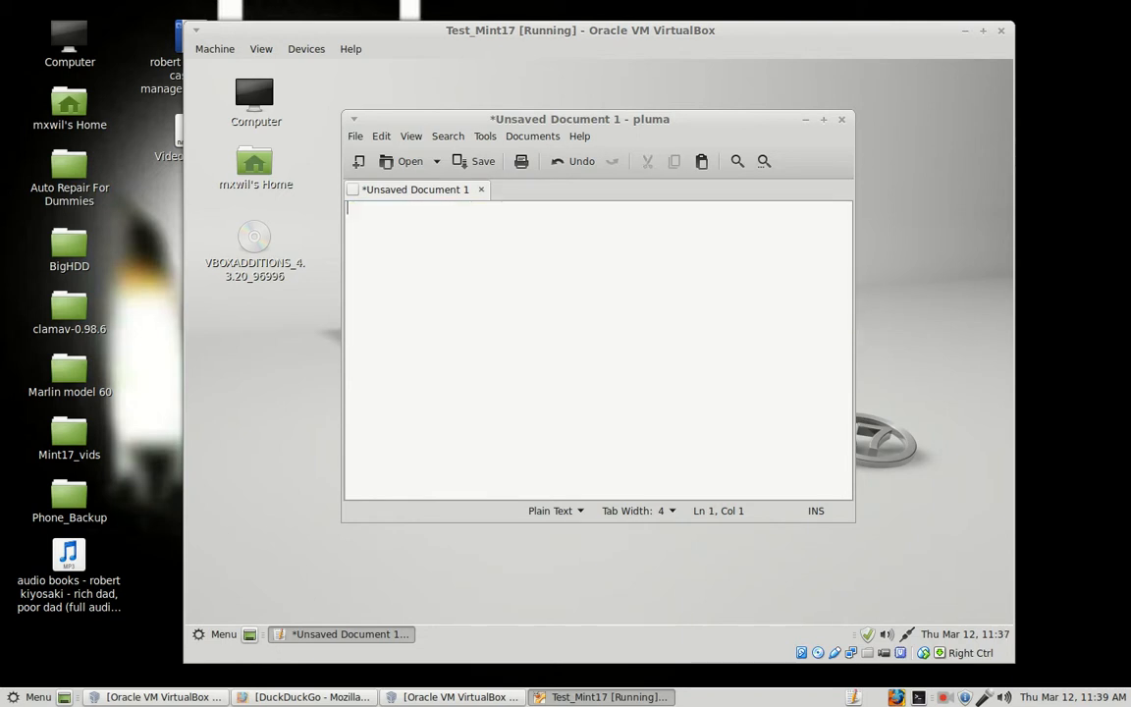
- Write "text file, document file, spreadsheet file, folder/directory" on the document's third line, followed by two line breaks
key("Return")
key("Return")
type("text file, document file")
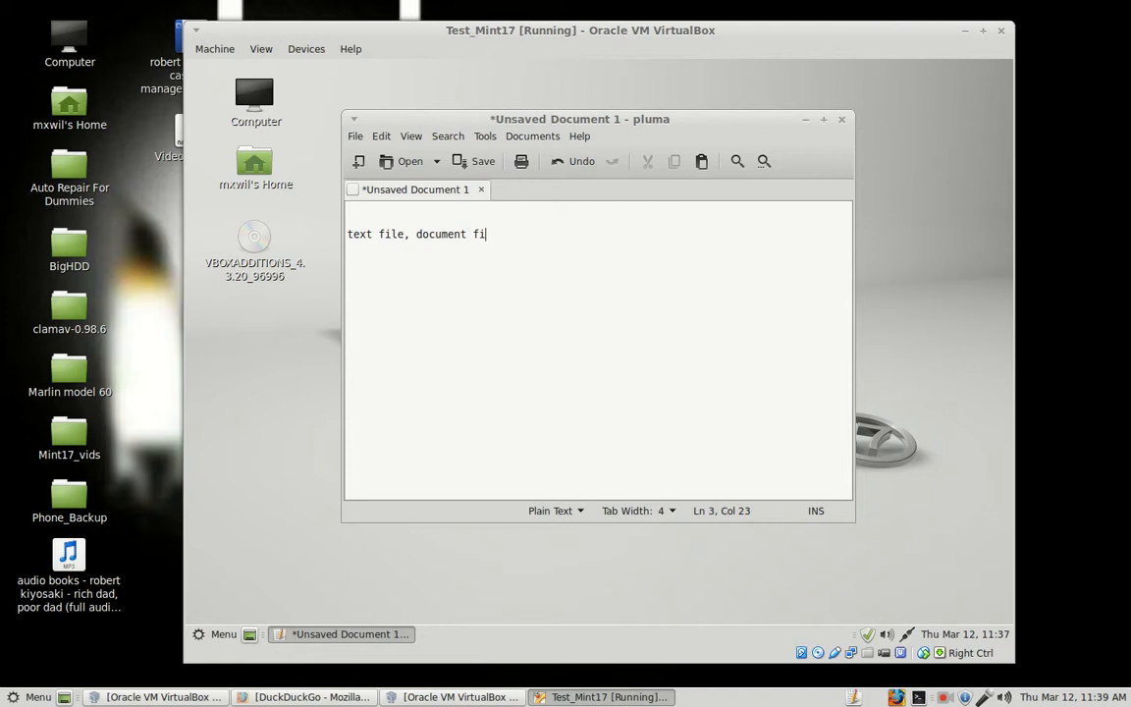
type(", spreadsheet file")
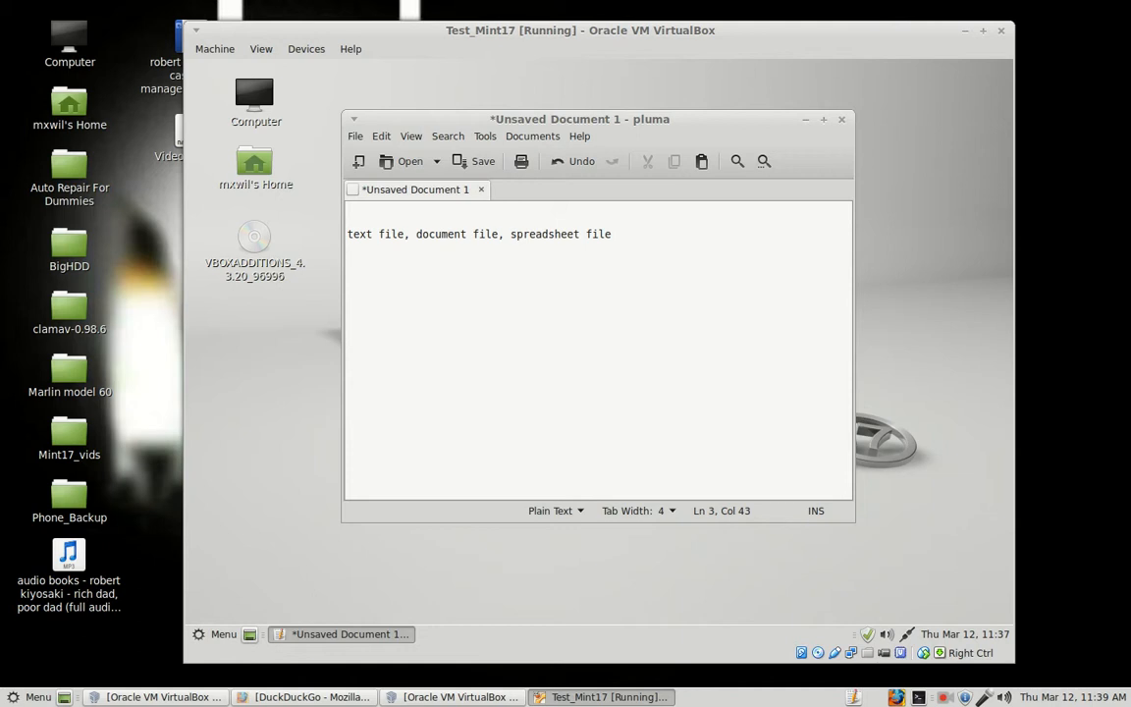
type(", folder")
type("/directory")
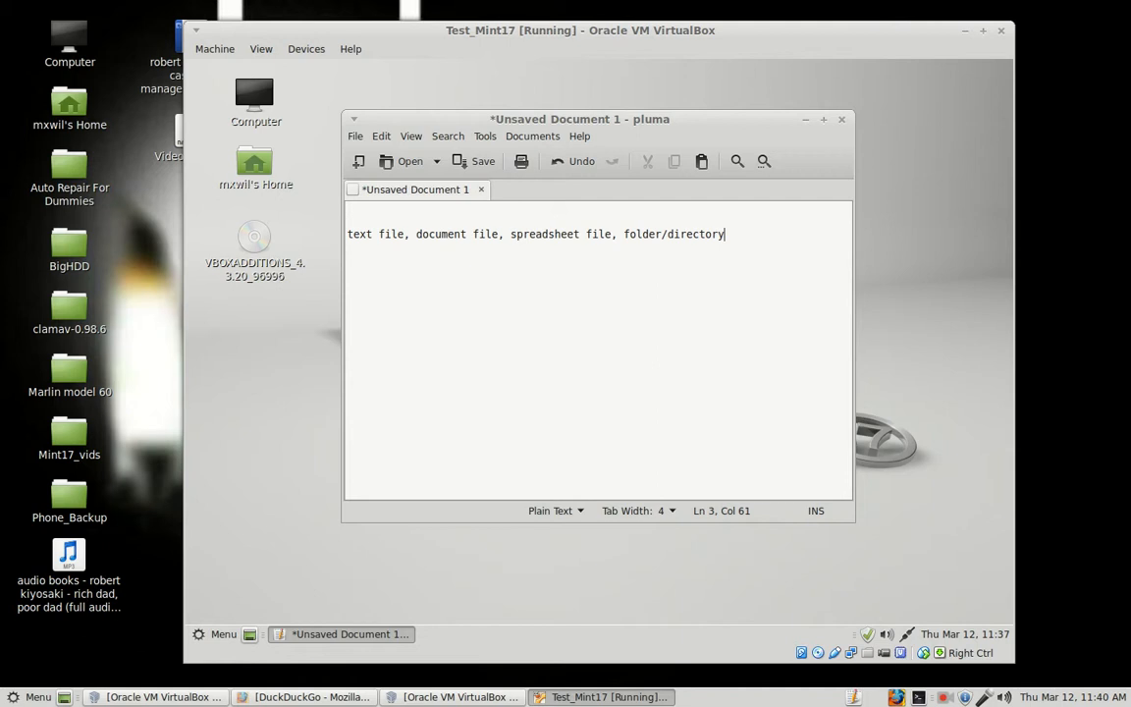
key("Return")
key("Return")
- Save the document as Text_file_example in the home folder's Documents directory
left_click(355, 138)
left_click(368, 215)
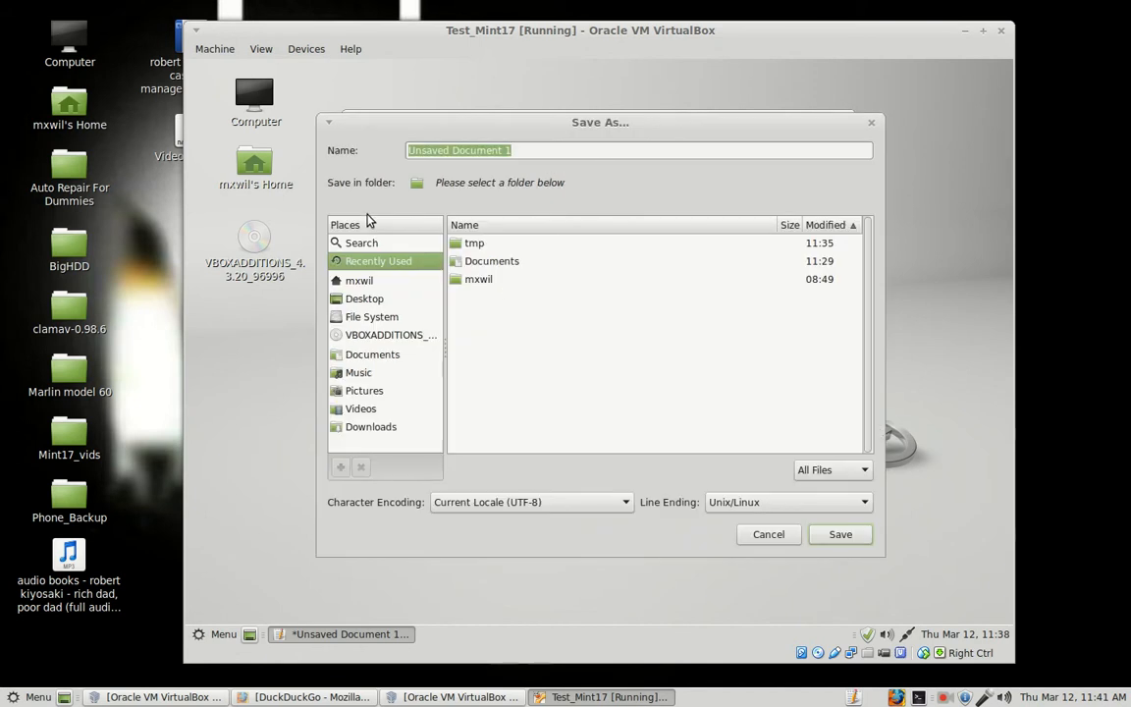
left_click(361, 282)
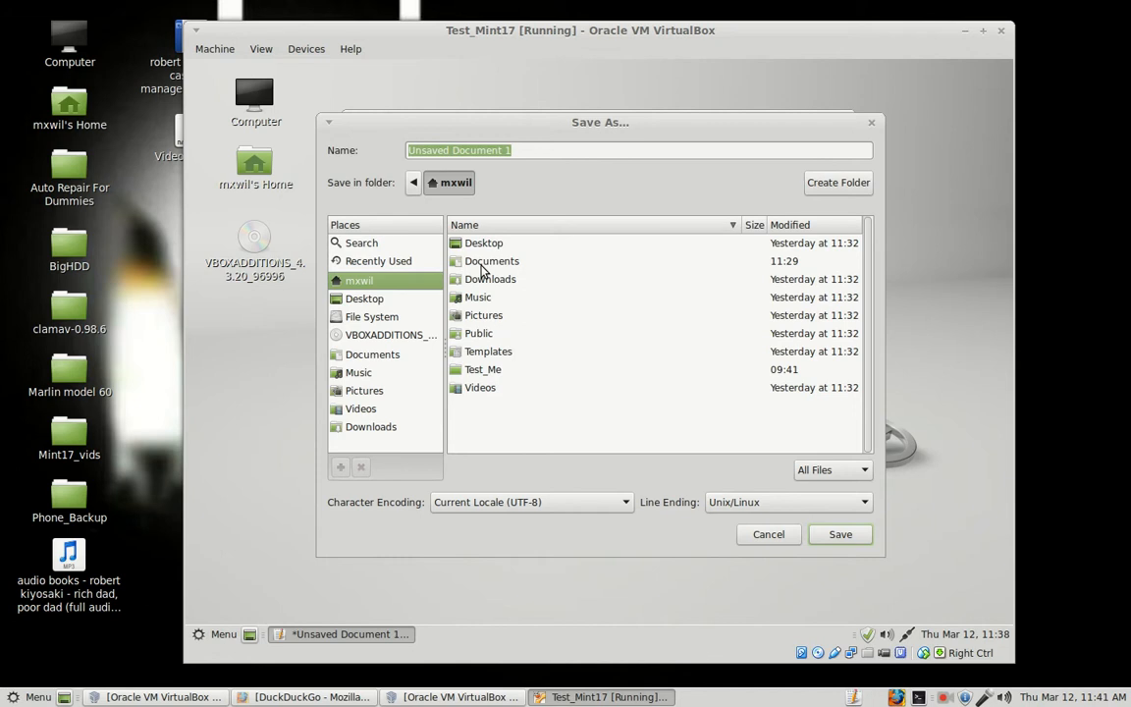
double_click(482, 267)
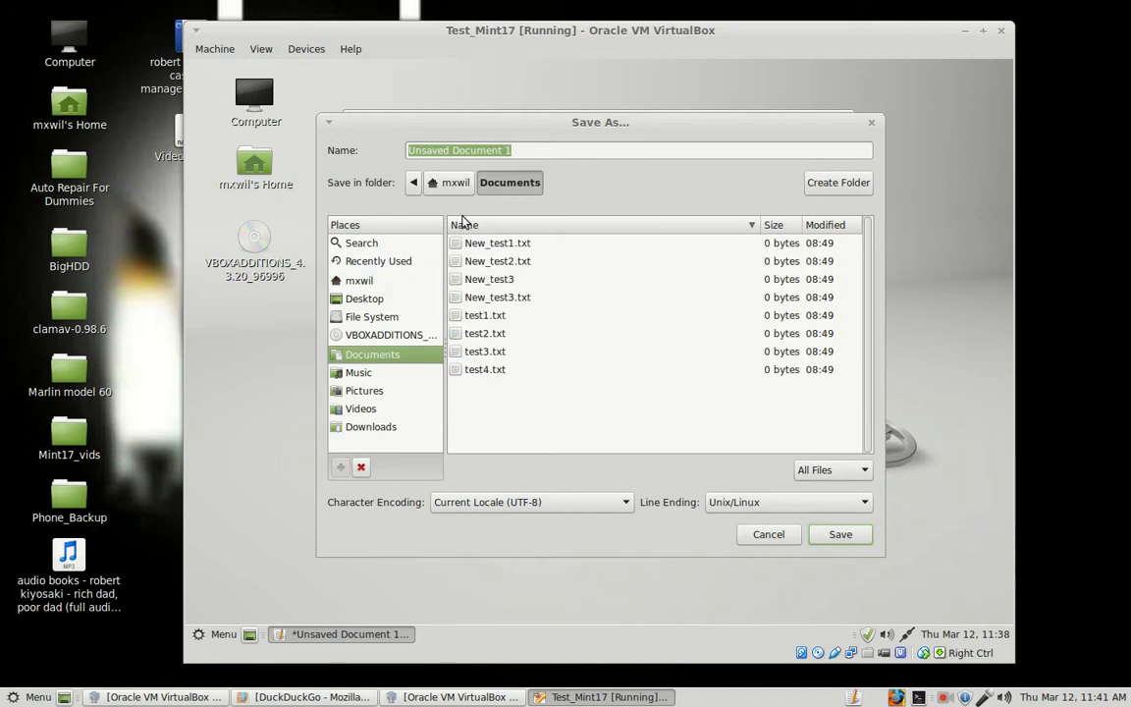
triple_click(566, 152)
type("Text")
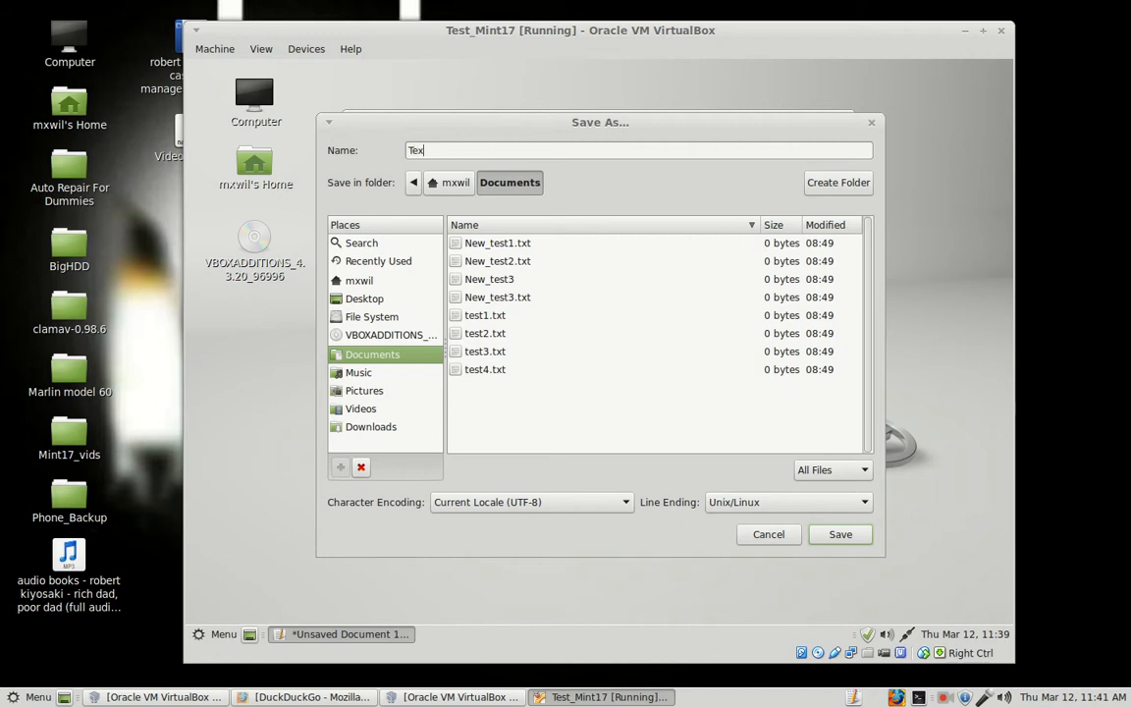
type("_file_example")
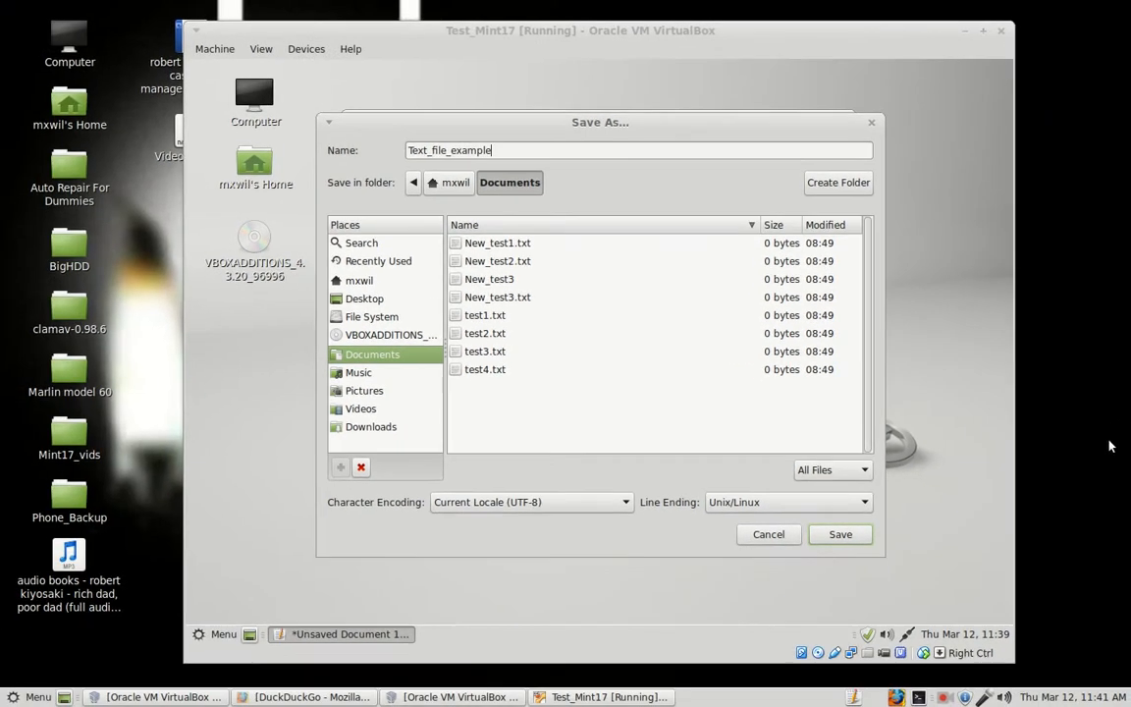
left_click(943, 697)
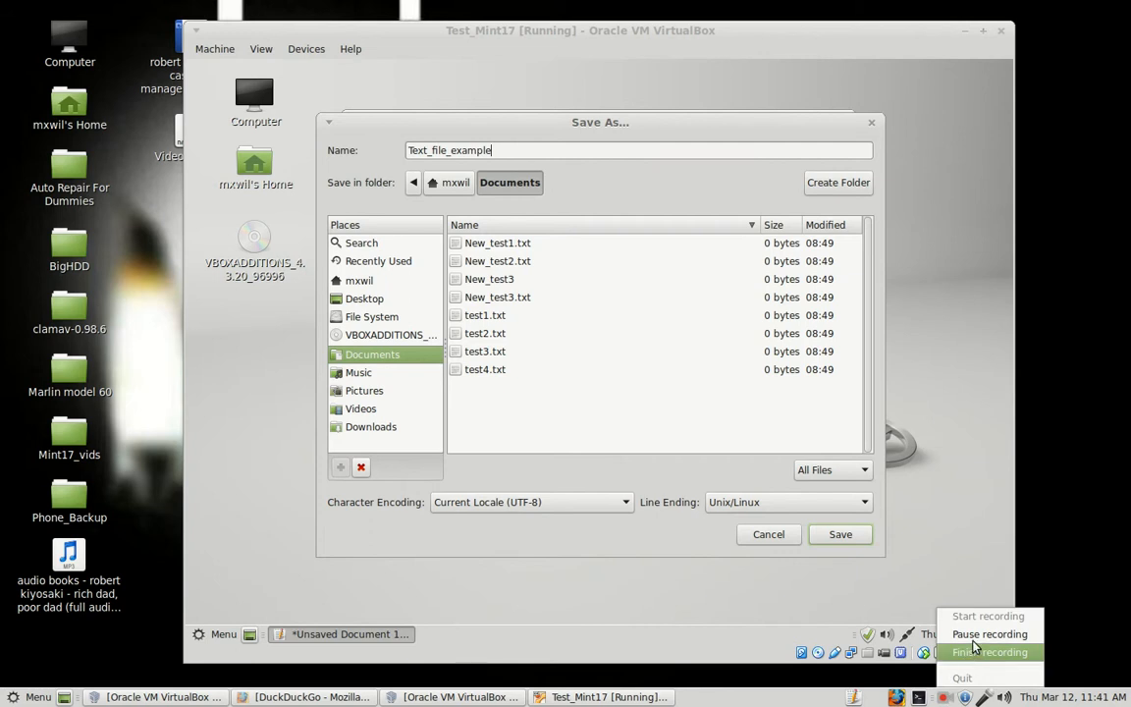
left_click(972, 653)
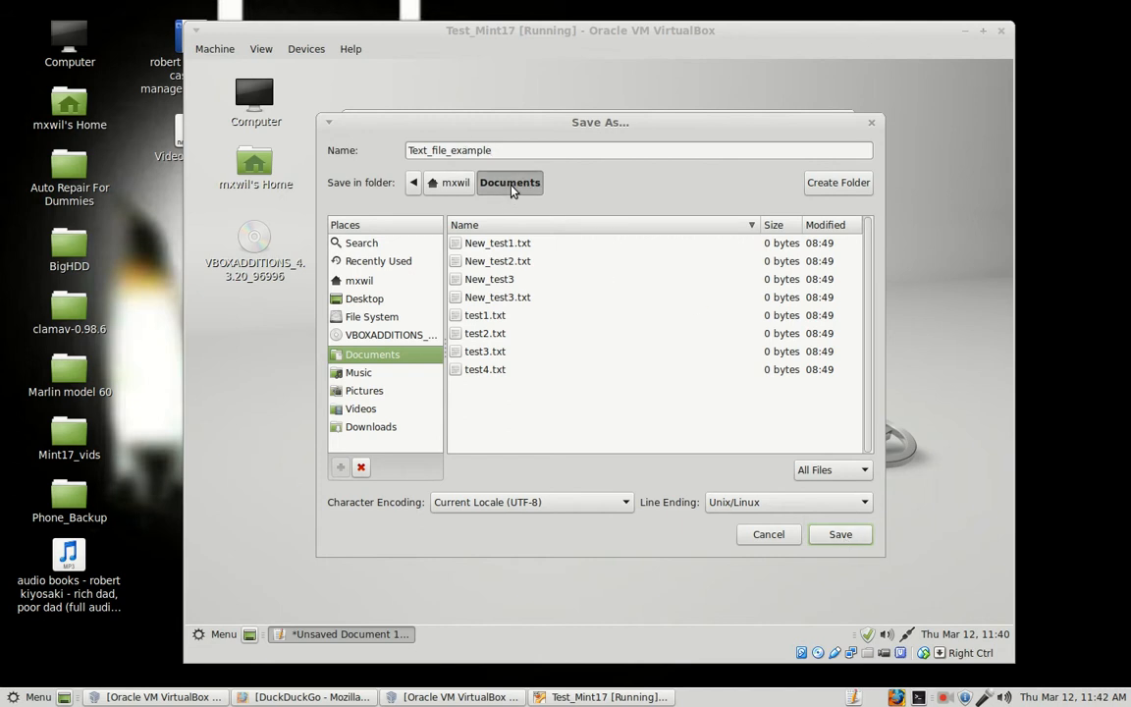
left_click(844, 534)
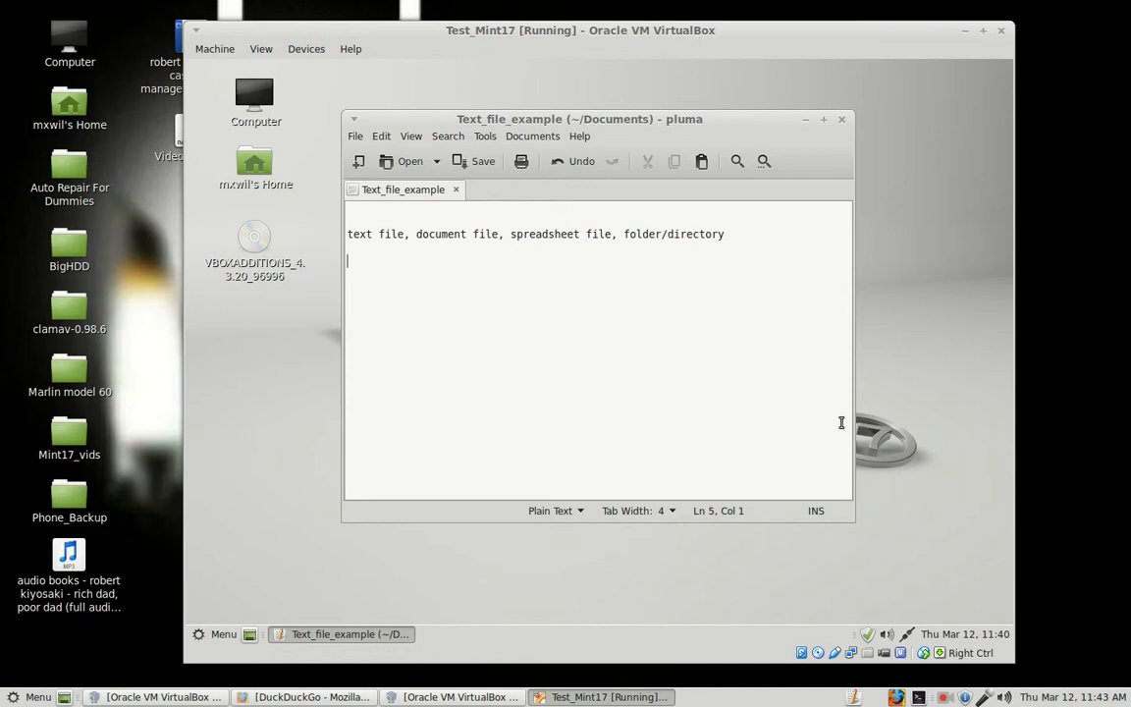
- Add the line "add more stuff" below the list of file types and save the file again
type("add more stuff")
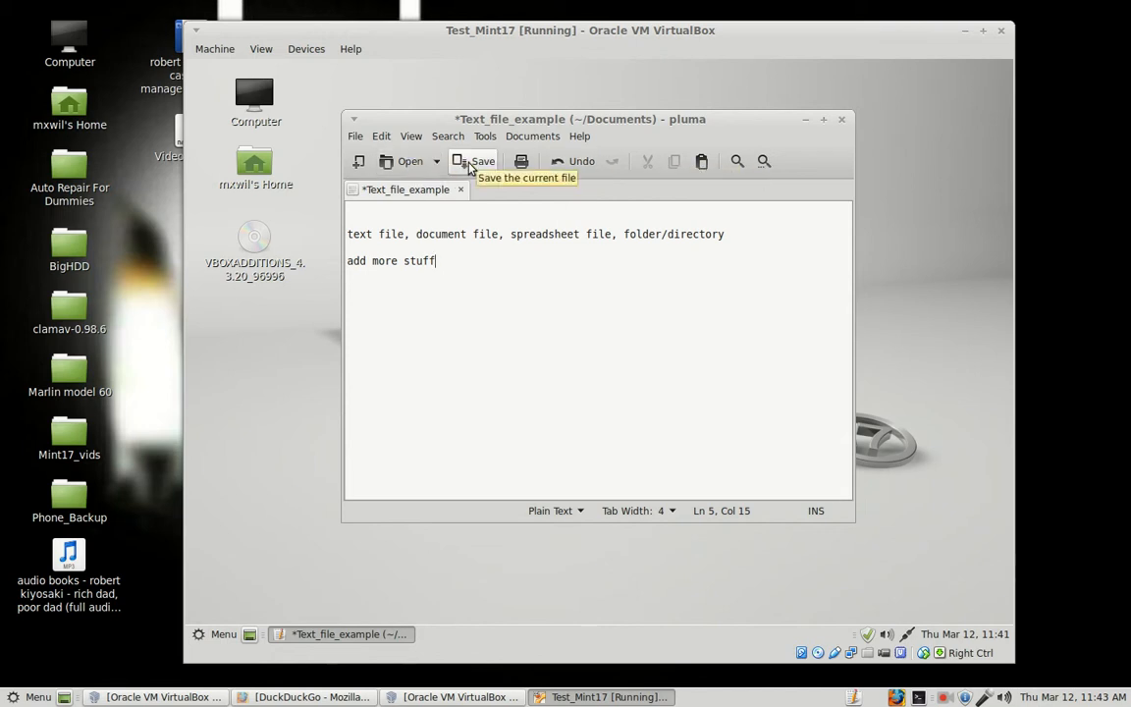
left_click(356, 137)
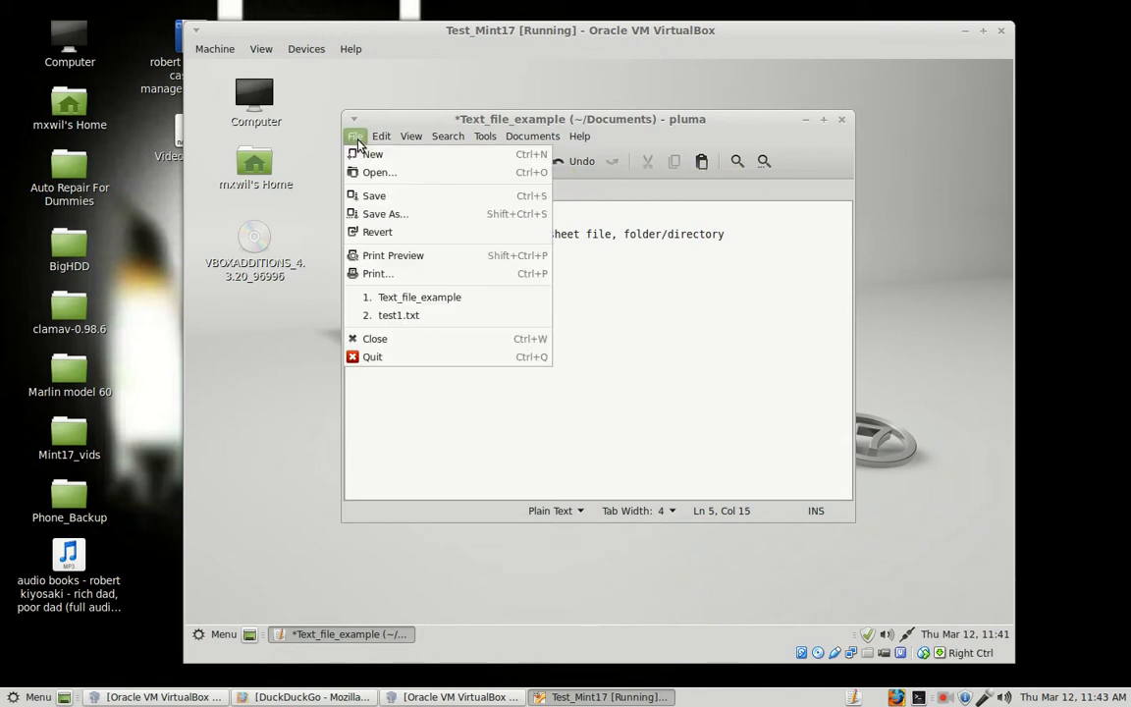
left_click(386, 200)
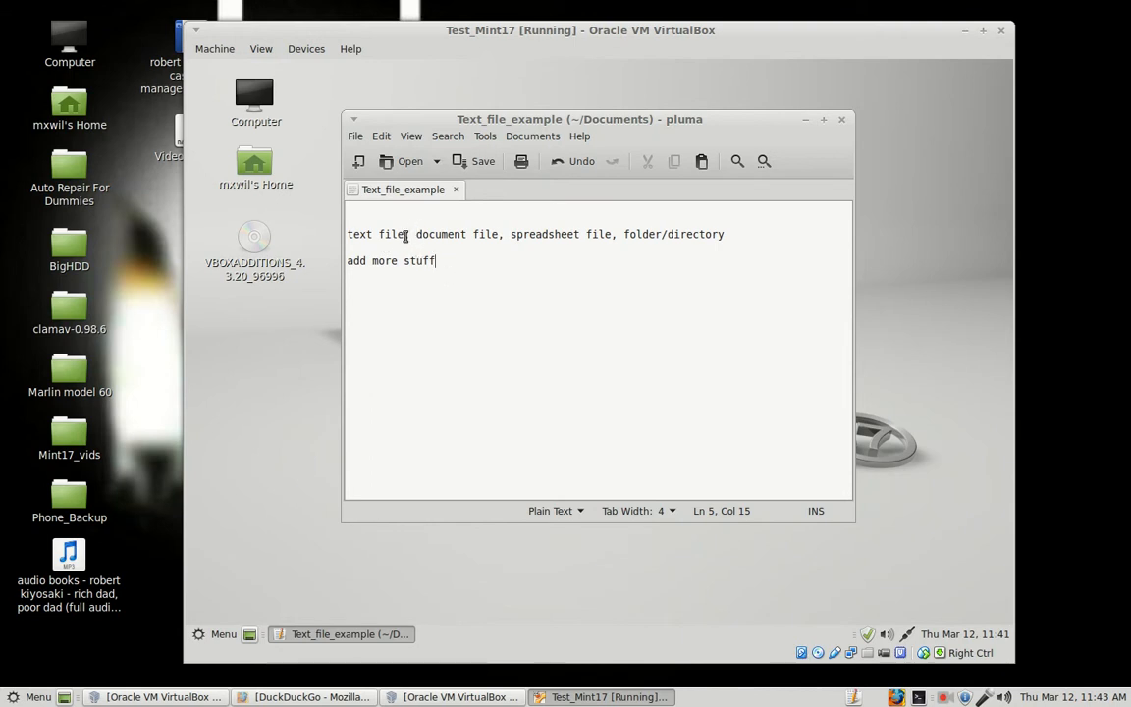
- Insert " = .txt" directly after "text file" in the list of file types
left_click_drag(405, 236, 339, 235)
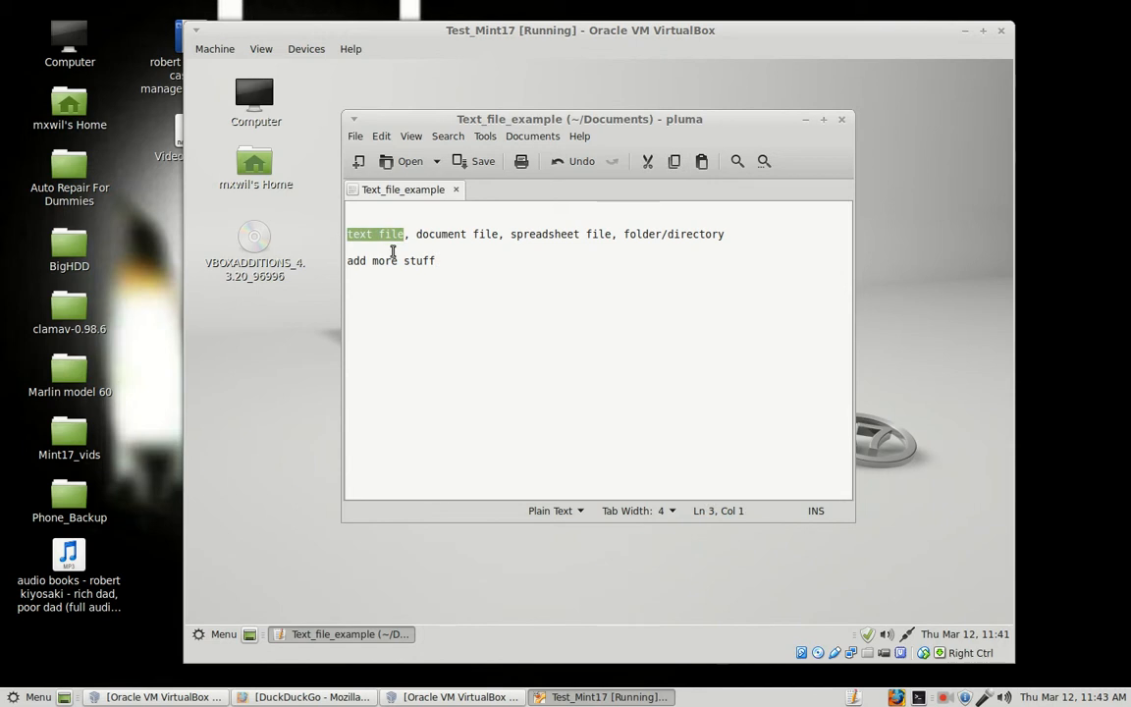
left_click(573, 313)
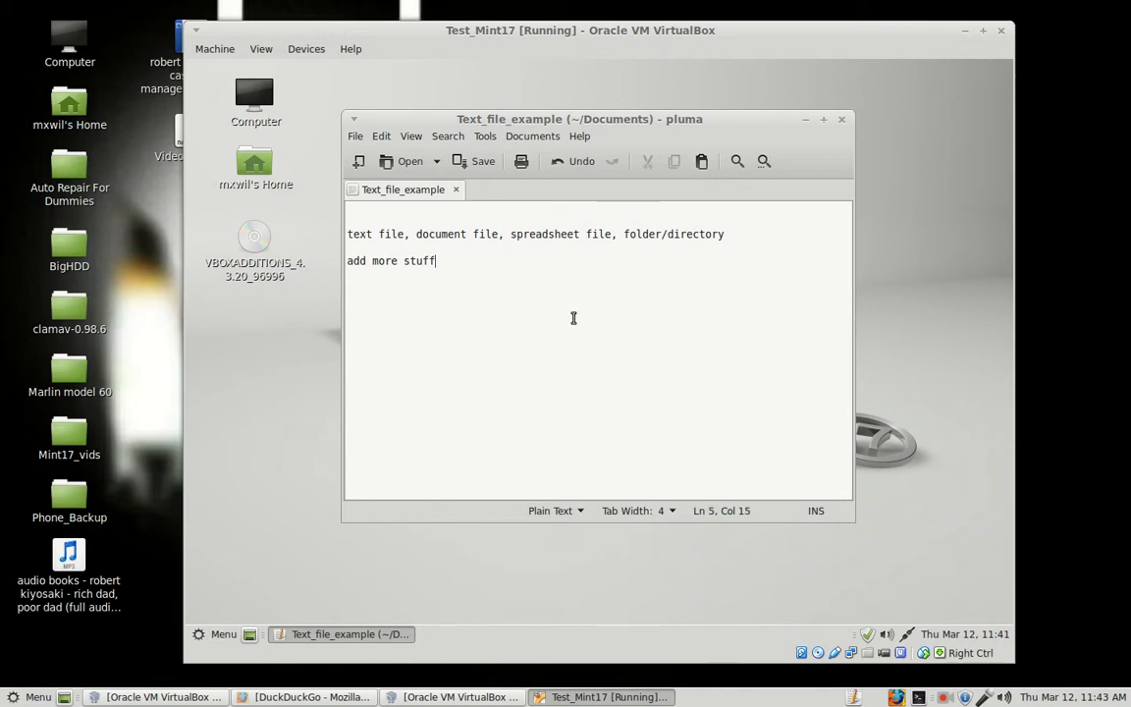
left_click(408, 237)
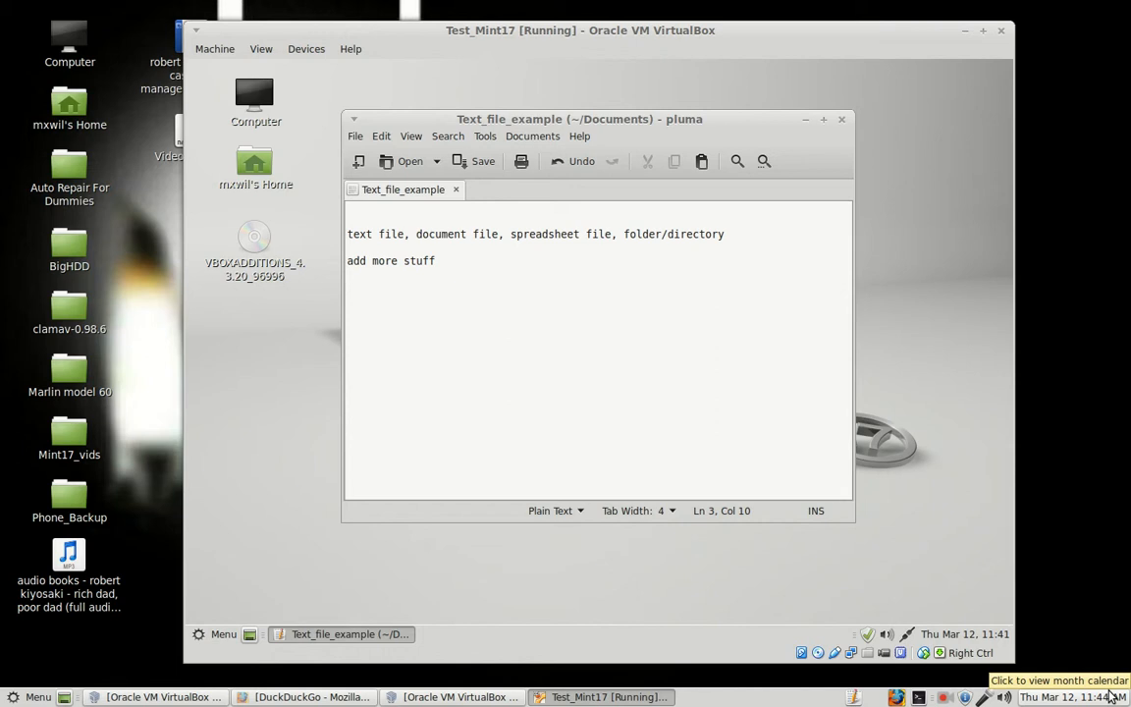
type("=")
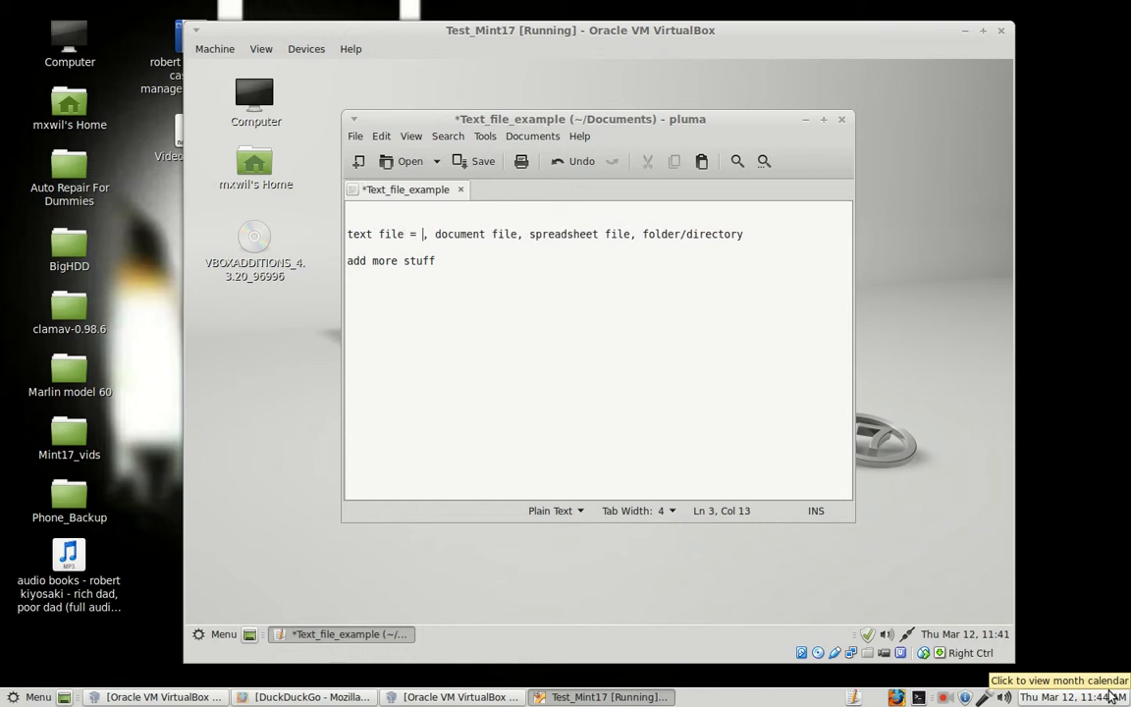
type(" .txt")
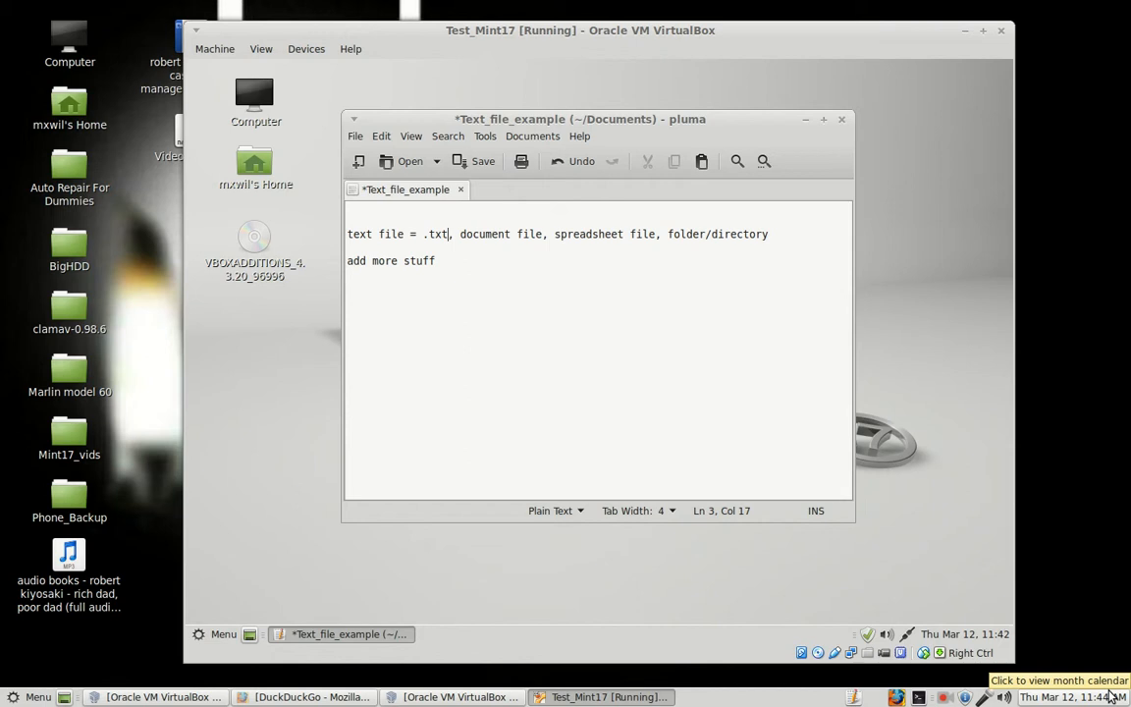
- Insert the name "Text_file_example" directly before the .txt extension in the text file entry
key("Left")
key("Left")
key("Left")
key("Left")
type("Text")
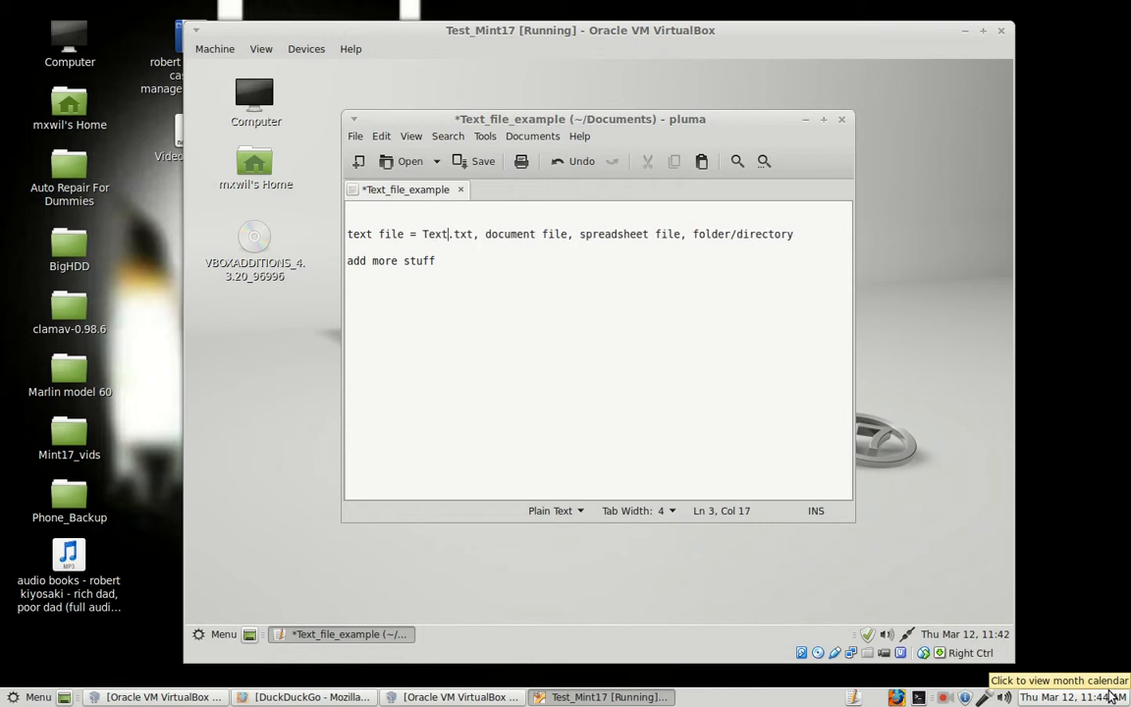
type("_file_example")
key("Right")
key("Right")
key("Right")
key("Right")
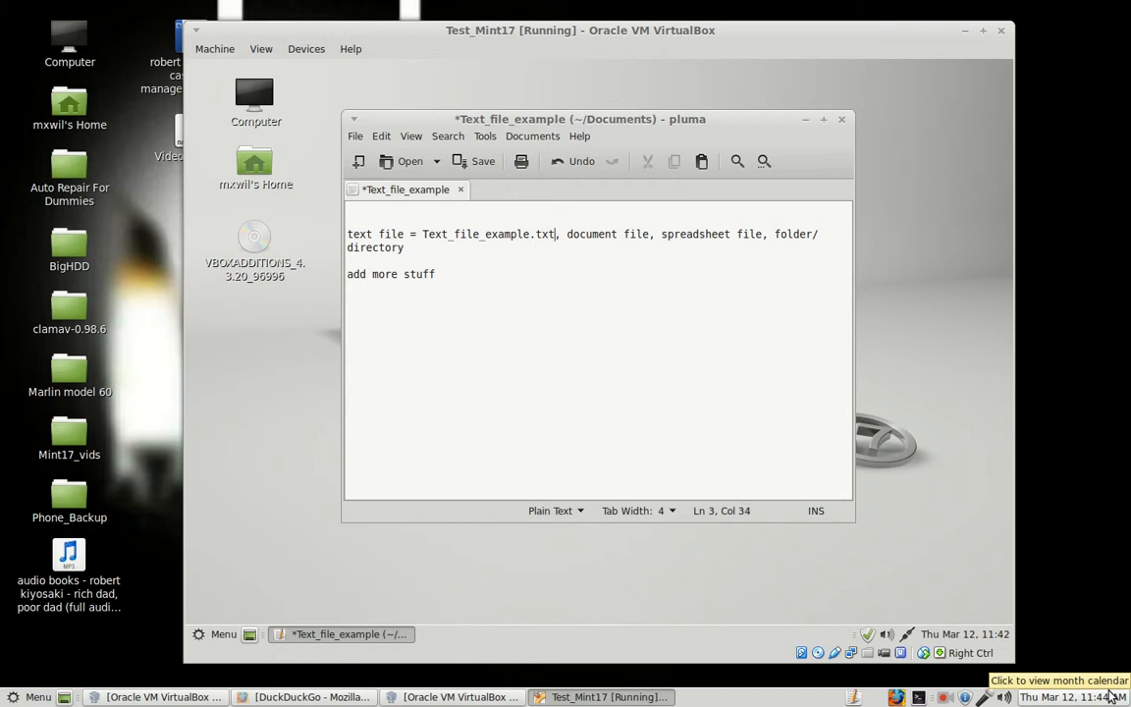
key("shift+Left")
key("shift+Left")
key("shift+Left")
key("shift+Left")
key("shift+Left")
key("shift+Left")
key("shift+Left")
key("shift+Left")
key("shift+Left")
key("shift+Left")
key("shift+Left")
key("shift+Left")
key("shift+Left")
key("shift+Left")
key("shift+Left")
key("shift+Left")
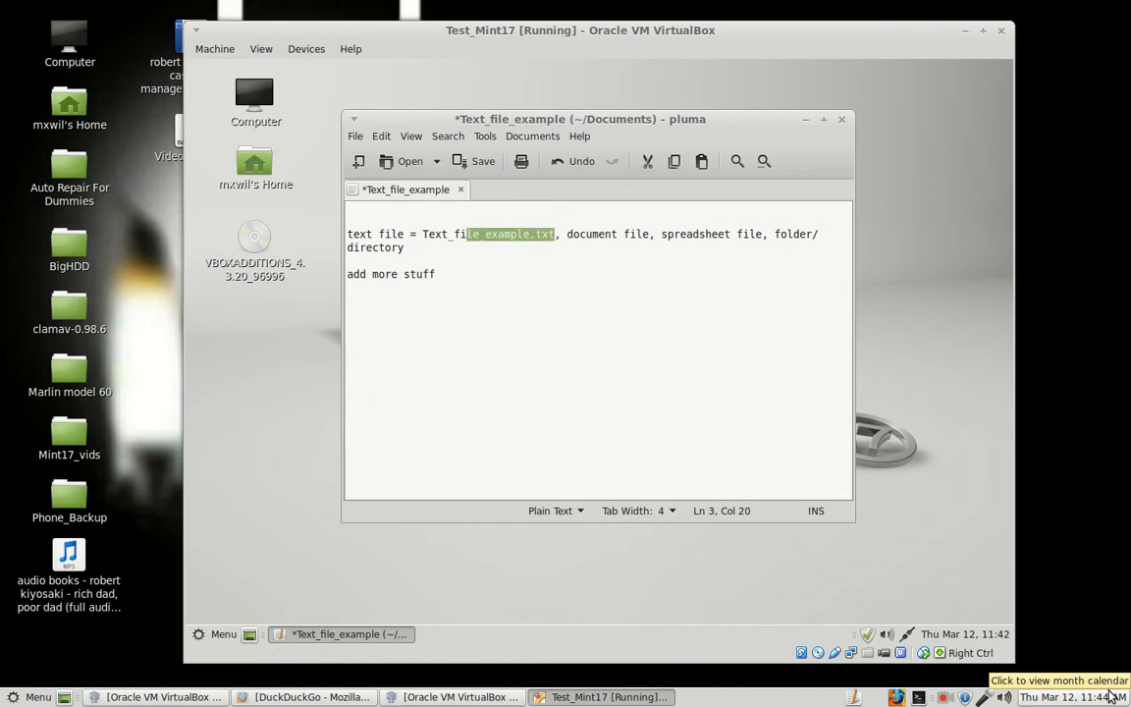
key("shift+Left")
key("shift+Left")
key("shift+Left")
key("shift+Left")
key("shift+Left")
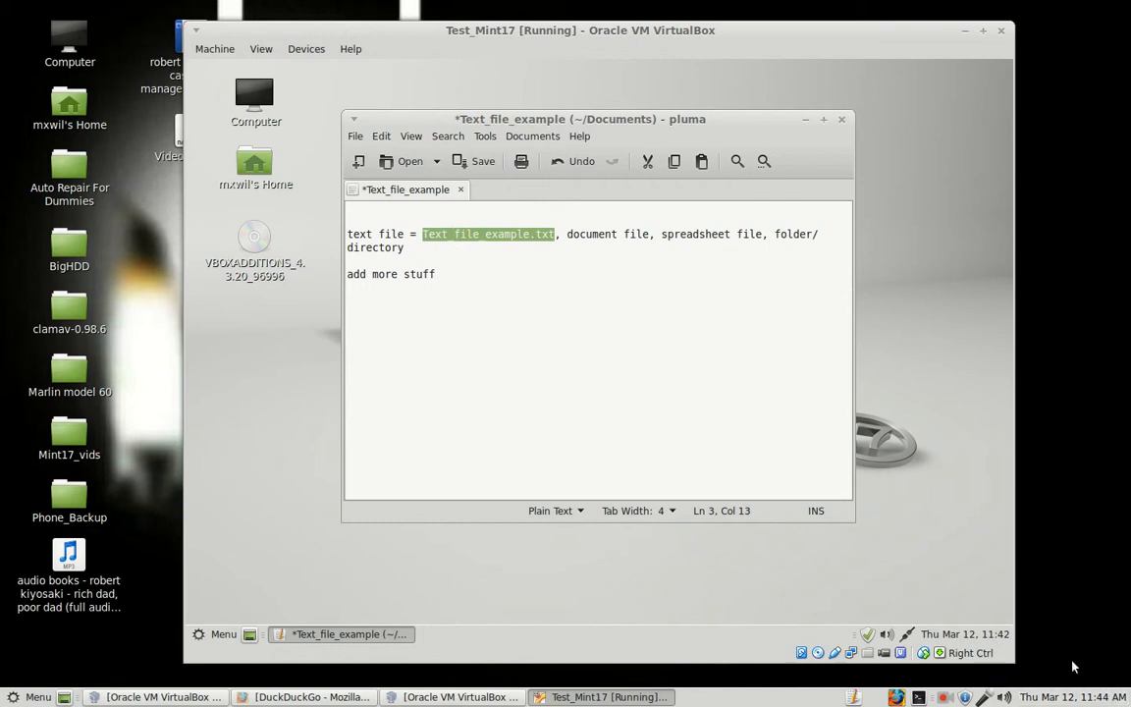
left_click(609, 287)
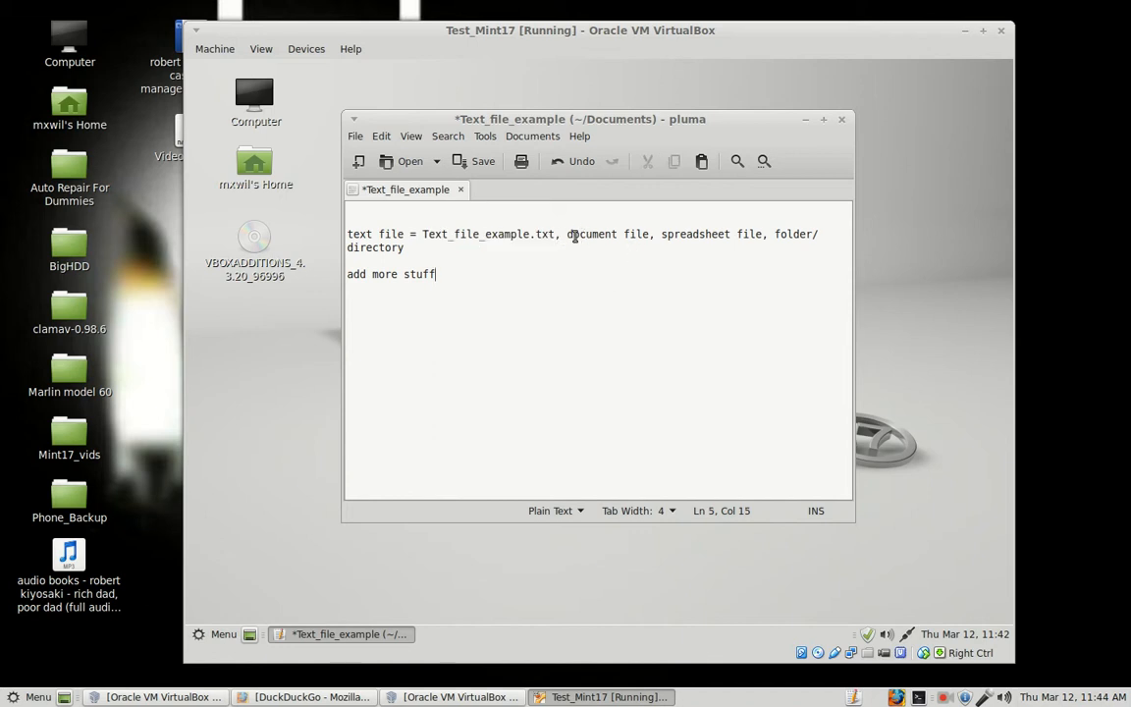
left_click_drag(563, 234, 653, 243)
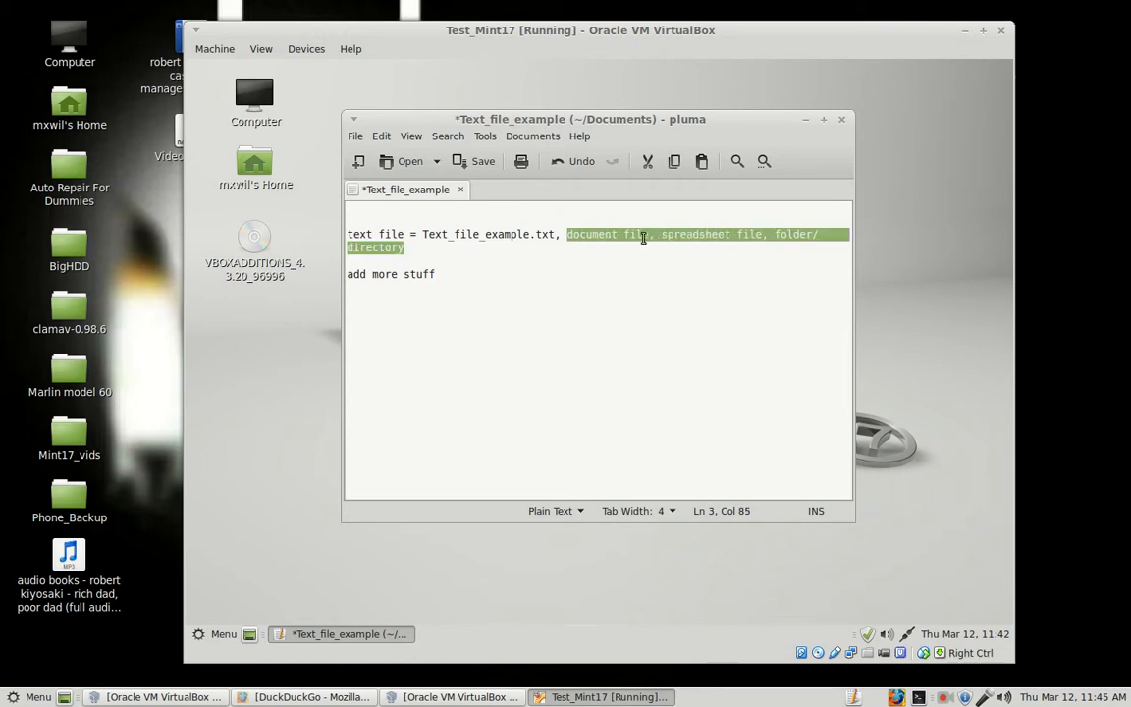
left_click(643, 235)
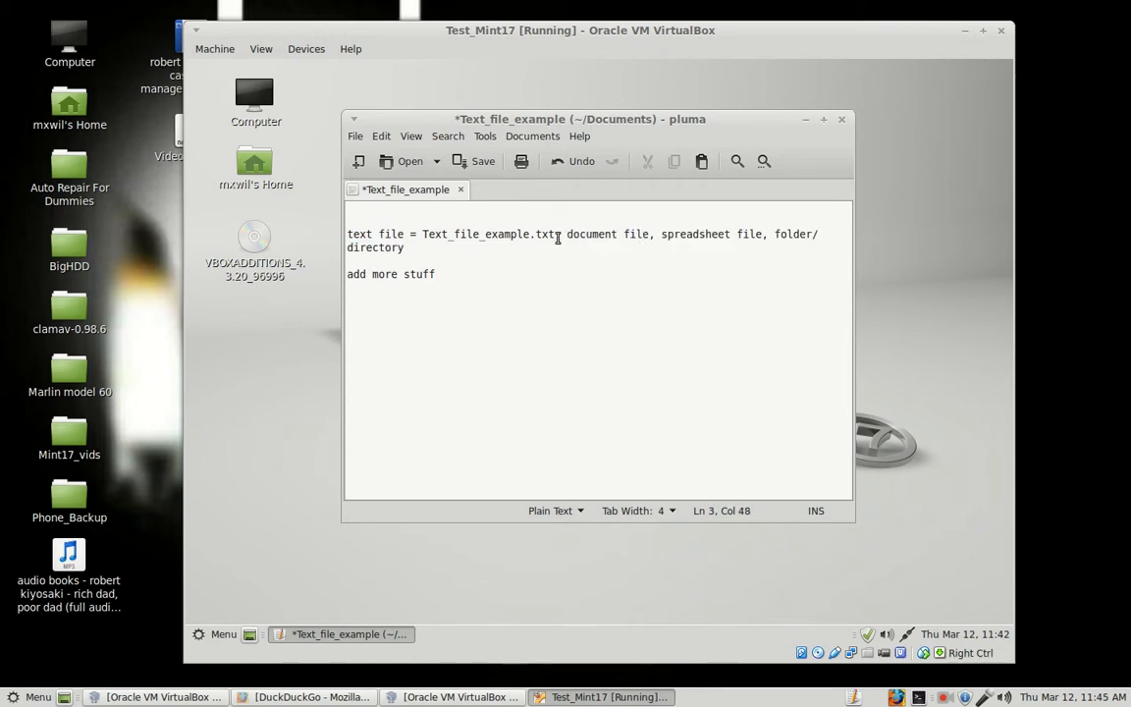
left_click_drag(555, 234, 352, 240)
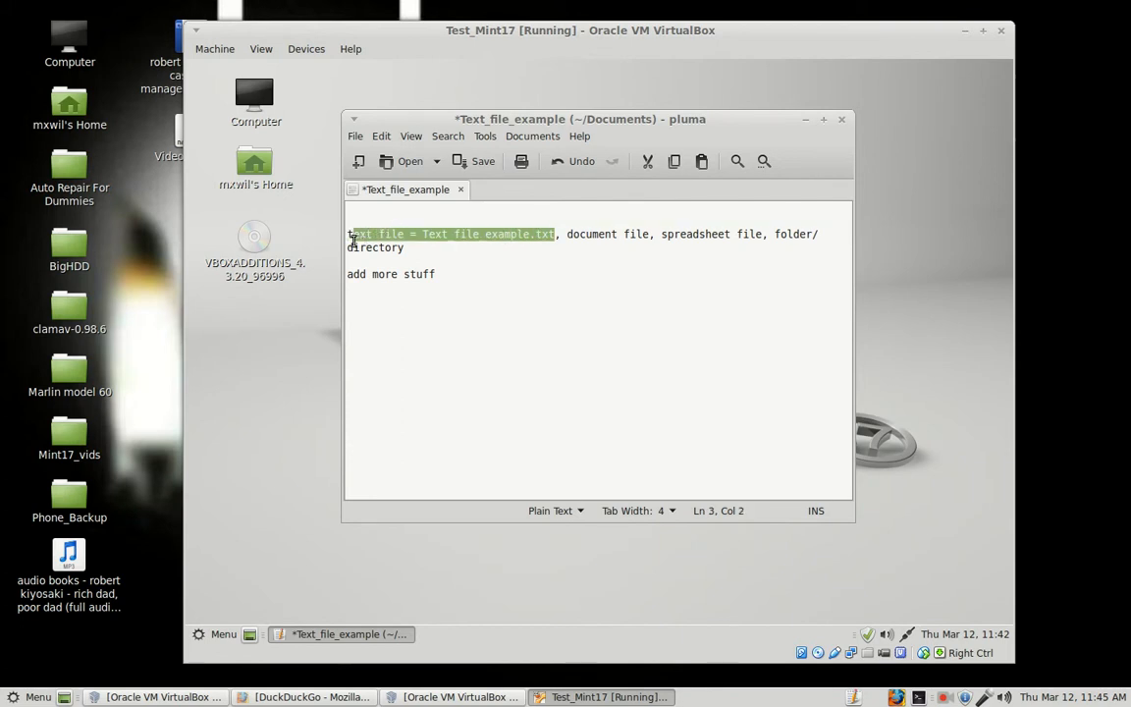
left_click_drag(568, 234, 635, 248)
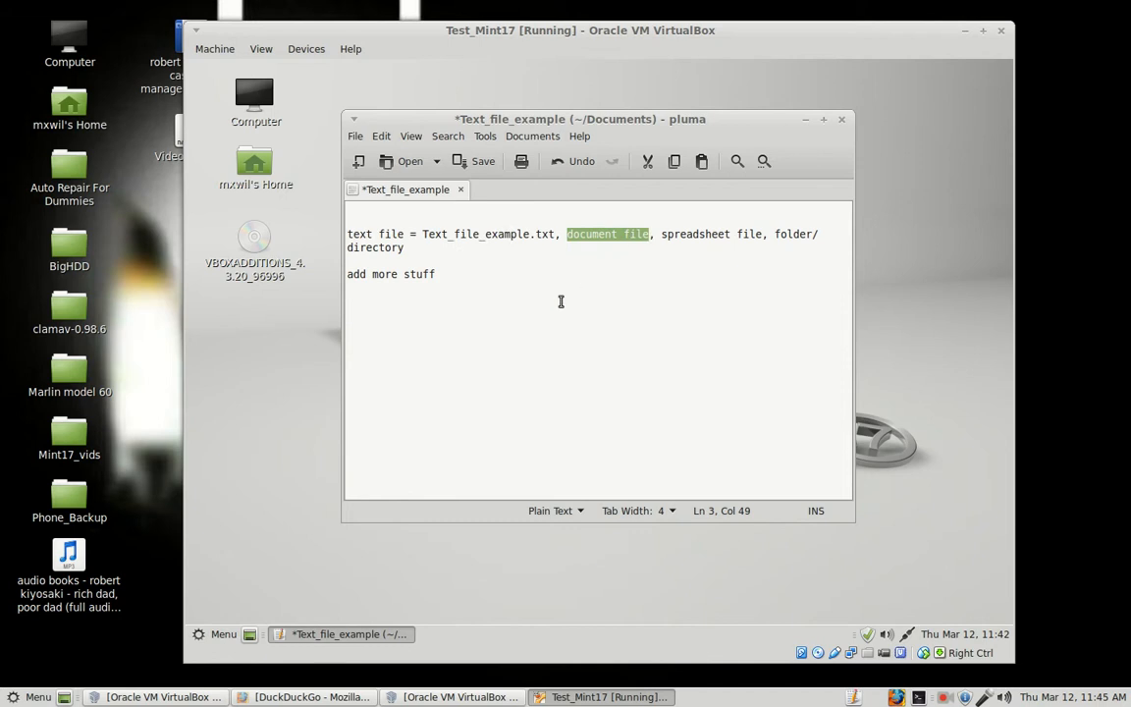
- Insert " (processor)" directly after "document file" in the list of file types
left_click(600, 234)
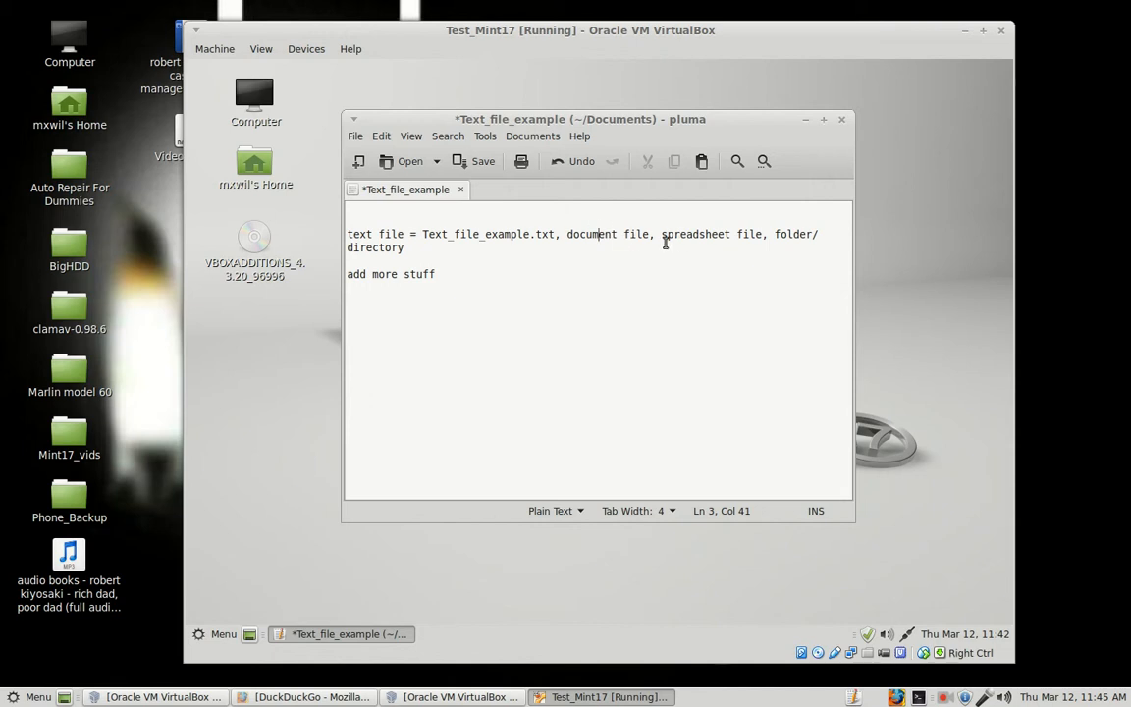
left_click(649, 234)
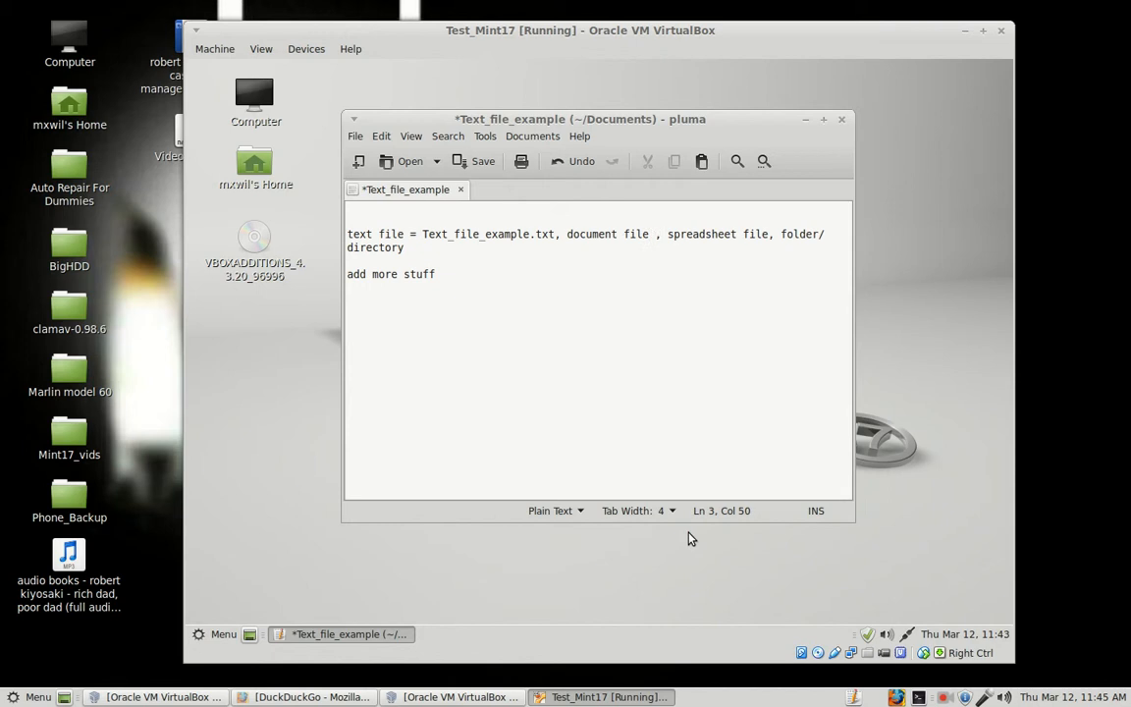
type("()")
key("Left")
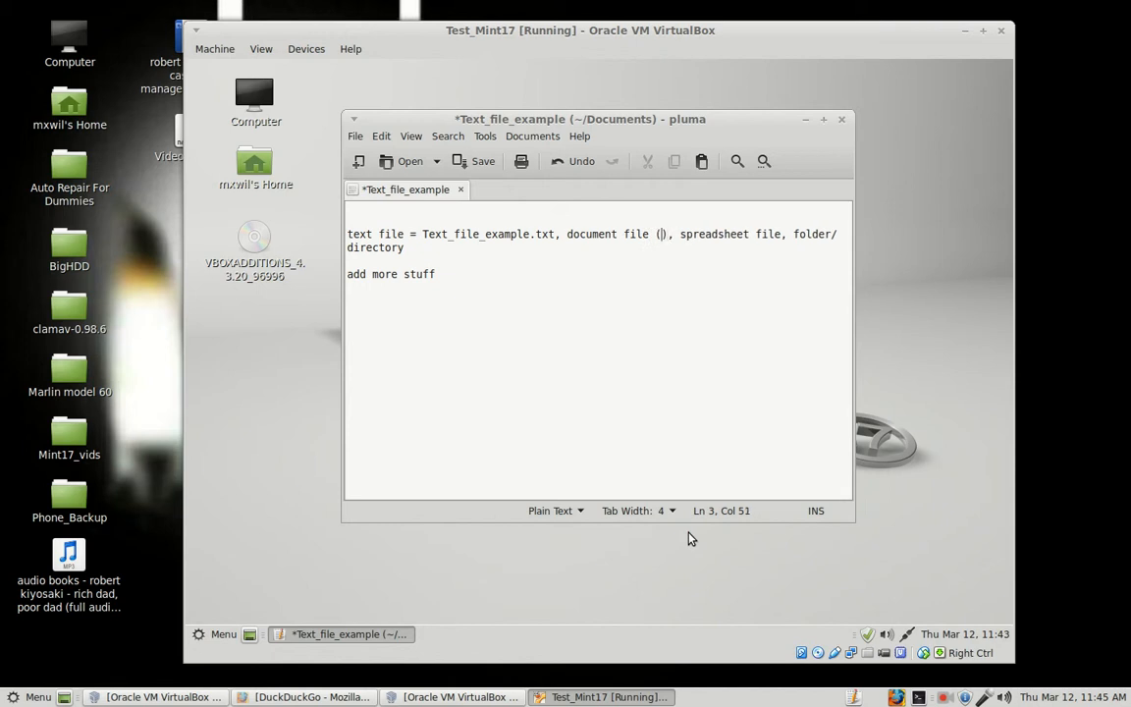
type("pro), spre")
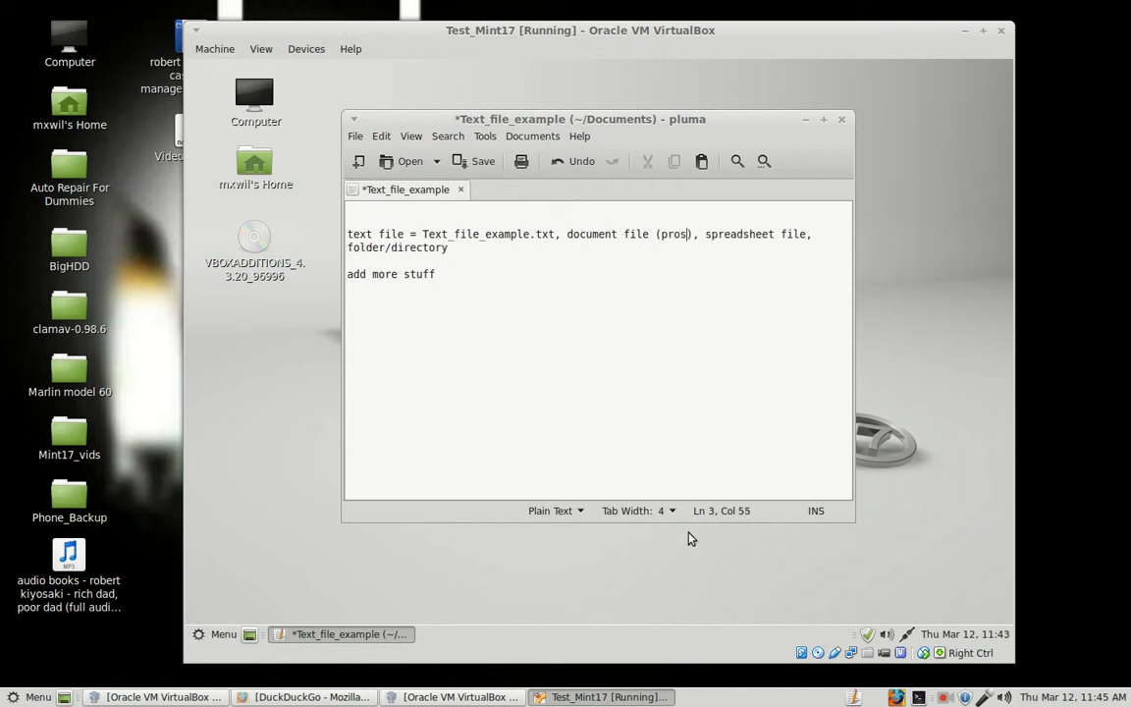
key("BackSpace")
key("BackSpace")
type("cessor")
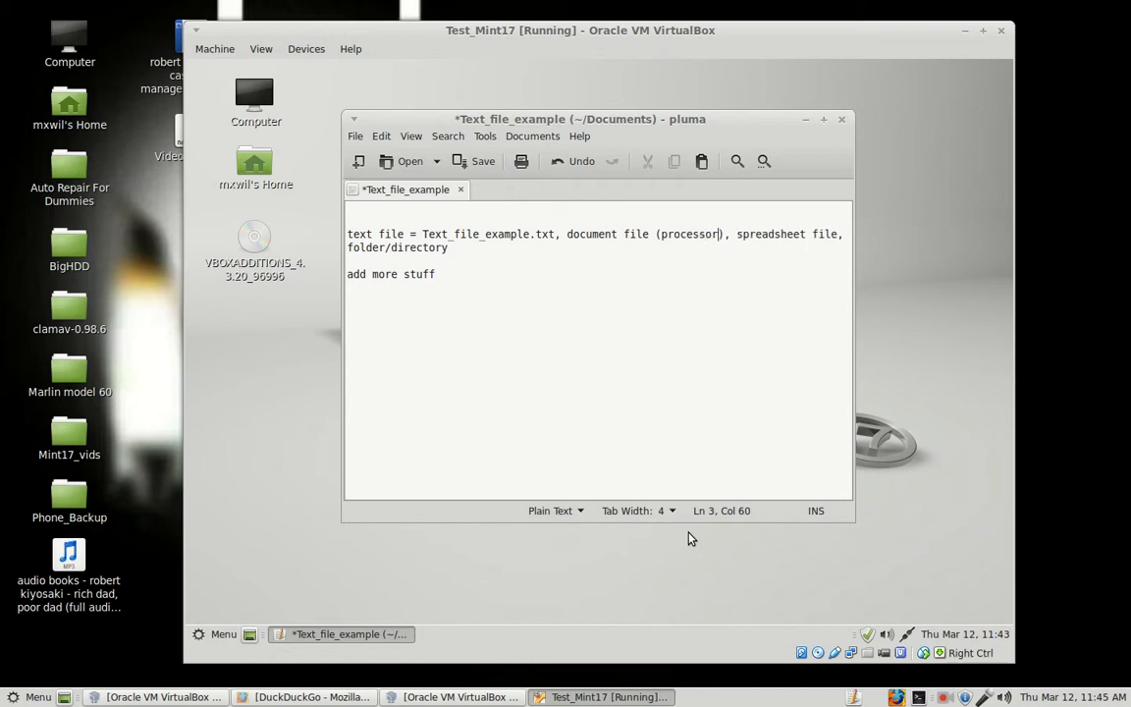
- Insert the word "document" before "processor" inside the parentheses of the document file entry
key("Left")
key("Left")
key("Left")
key("Left")
key("Left")
key("Left")
key("Left")
key("Left")
key("Left")
type("document")
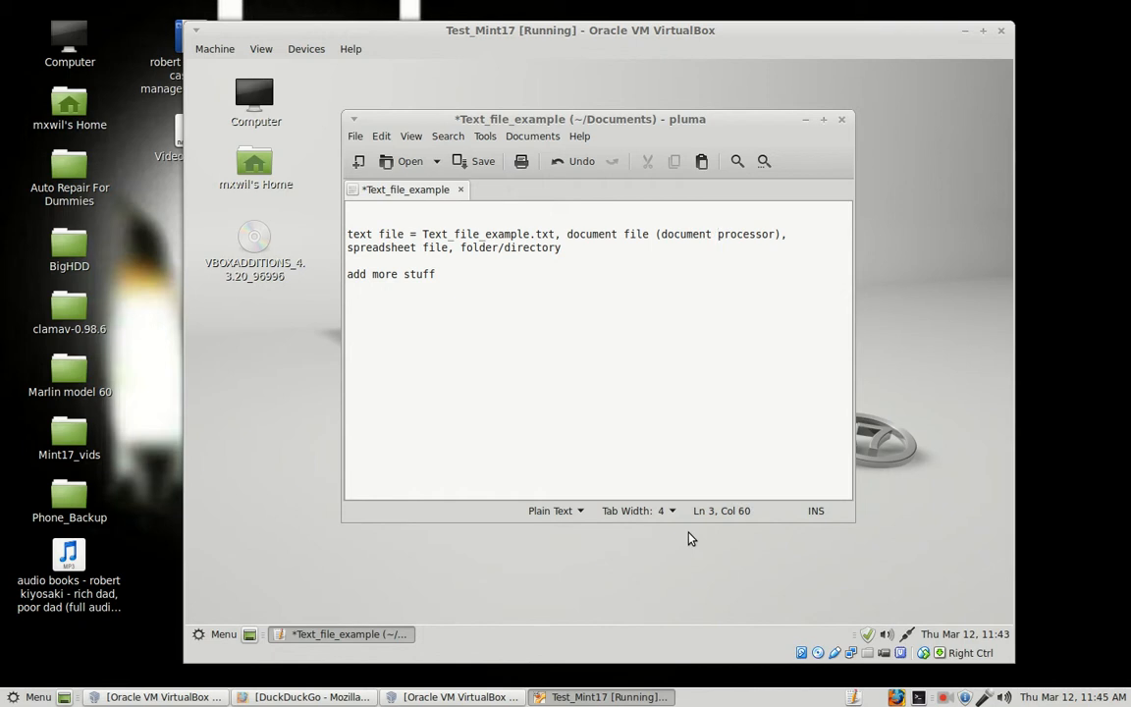
- Replace "document" inside the parentheses with "word" so that the entry reads "document file (word processor)"
key("BackSpace")
key("BackSpace")
key("BackSpace")
key("BackSpace")
key("BackSpace")
key("BackSpace")
key("BackSpace")
key("BackSpace")
key("BackSpace")
type("word")
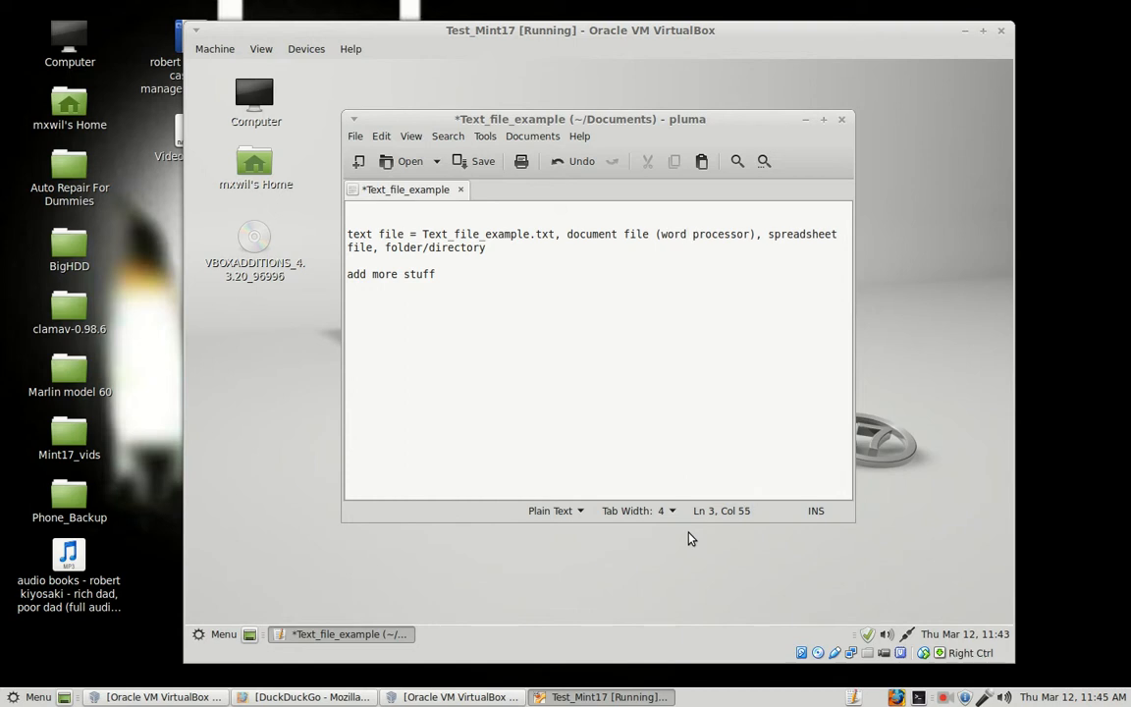
key("Left")
key("Left")
key("Left")
key("Left")
key("shift+Right")
key("shift+Right")
key("shift+Right")
key("shift+Right")
key("shift+Right")
key("shift+Right")
key("shift+Right")
key("shift+Right")
key("shift+Right")
key("shift+Right")
key("shift+Right")
key("shift+Right")
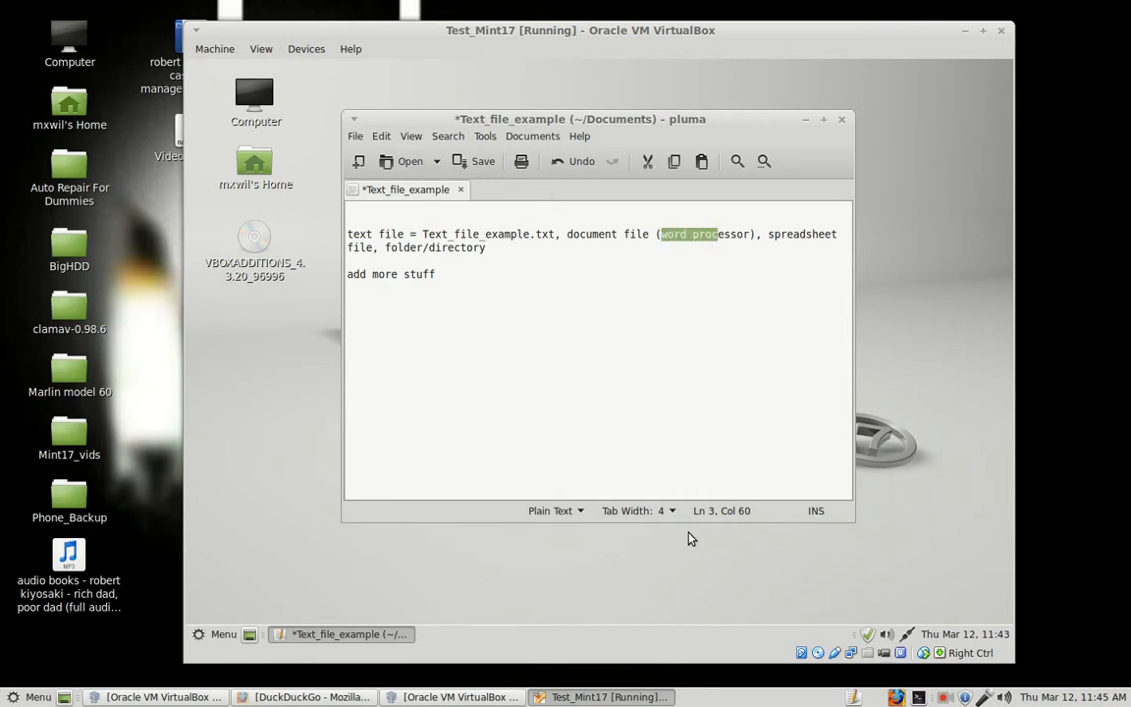
key("shift+Right")
key("shift+Right")
left_click(686, 233)
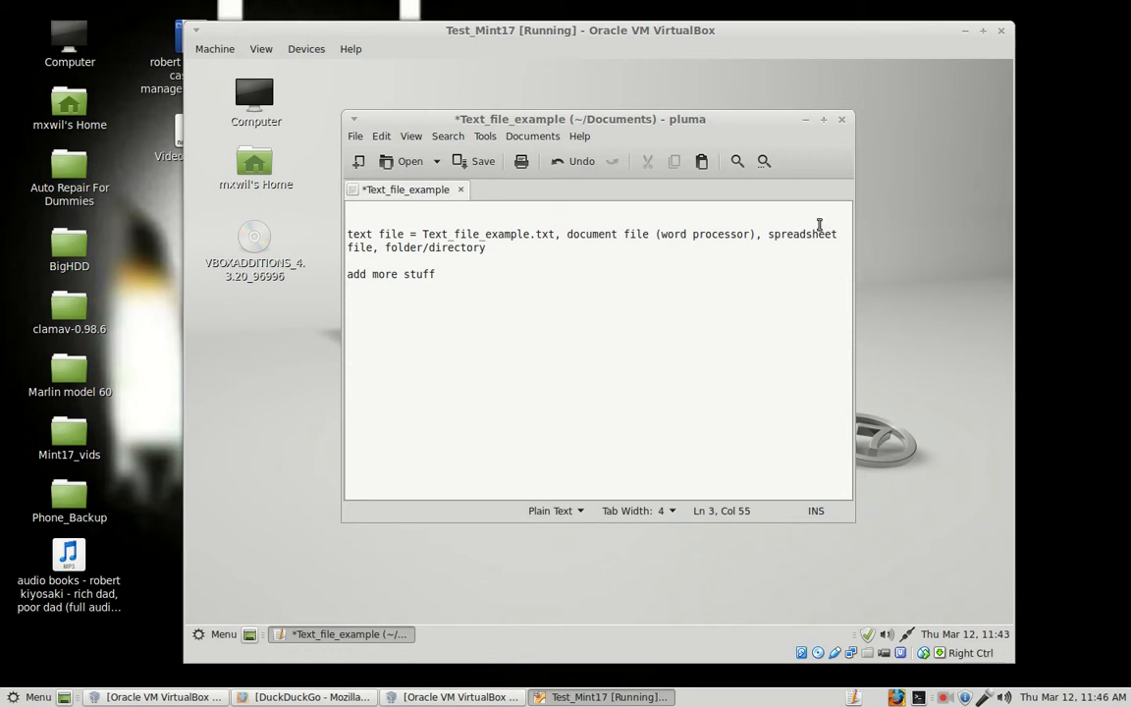
- Add " - office suite" directly after "(word processor)" and put a line break before "office suite"
left_click(757, 236)
type(",- office suit")
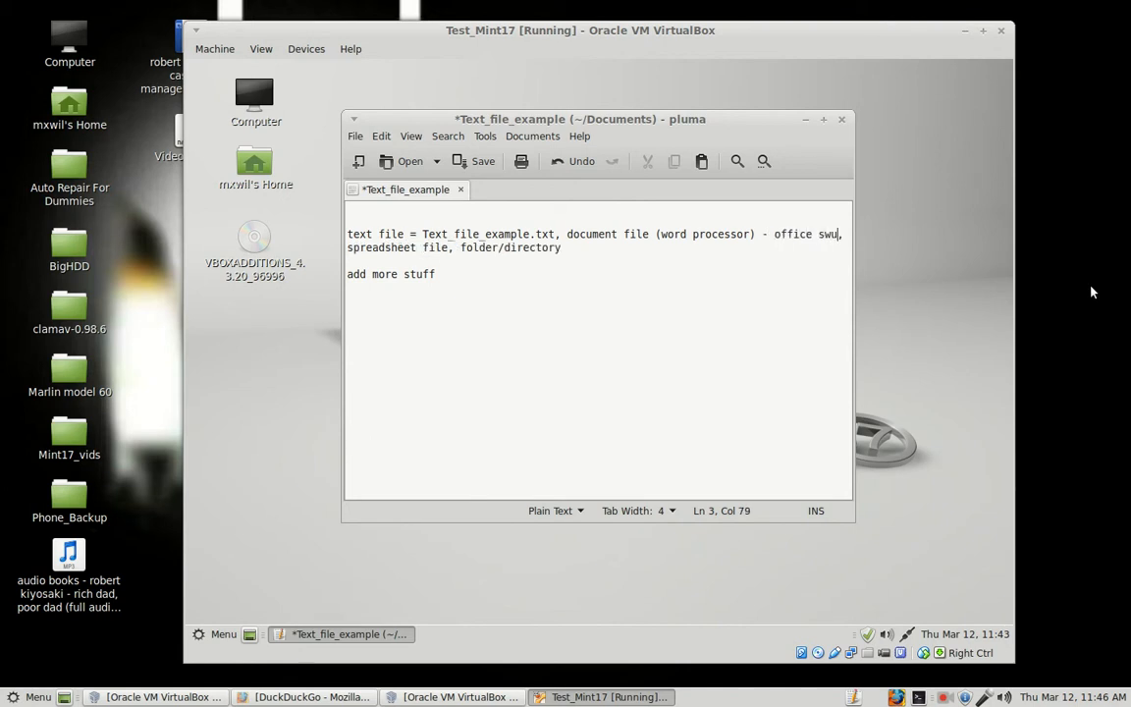
type("e")
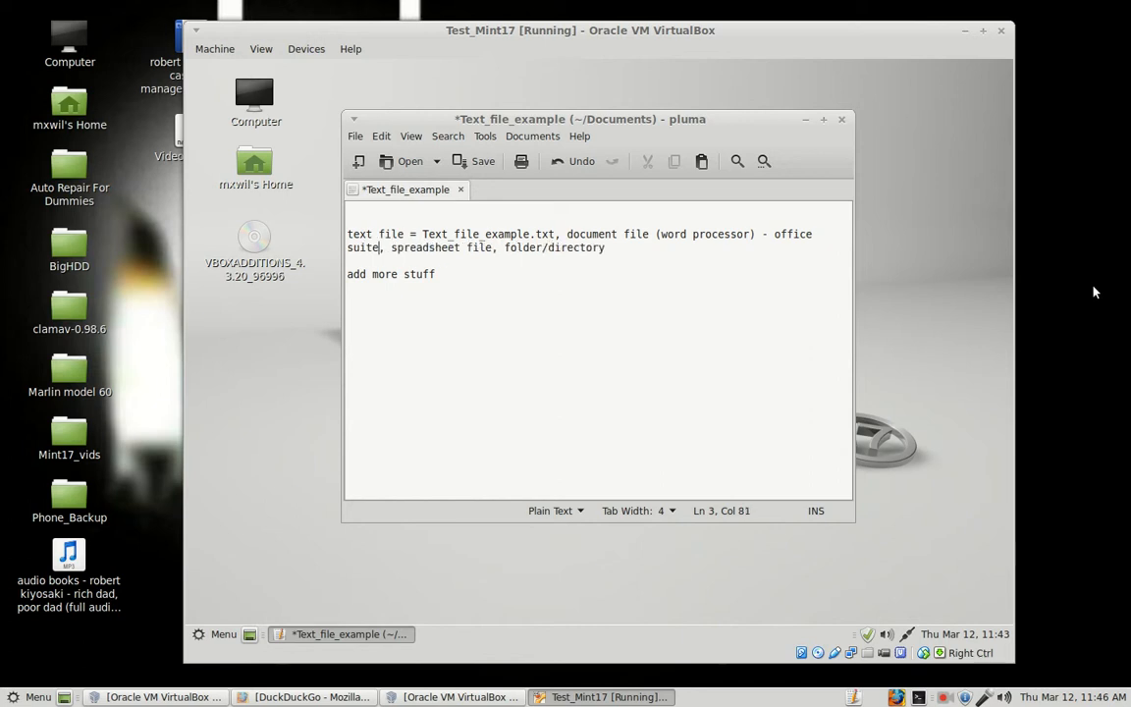
left_click(784, 229)
key("Return")
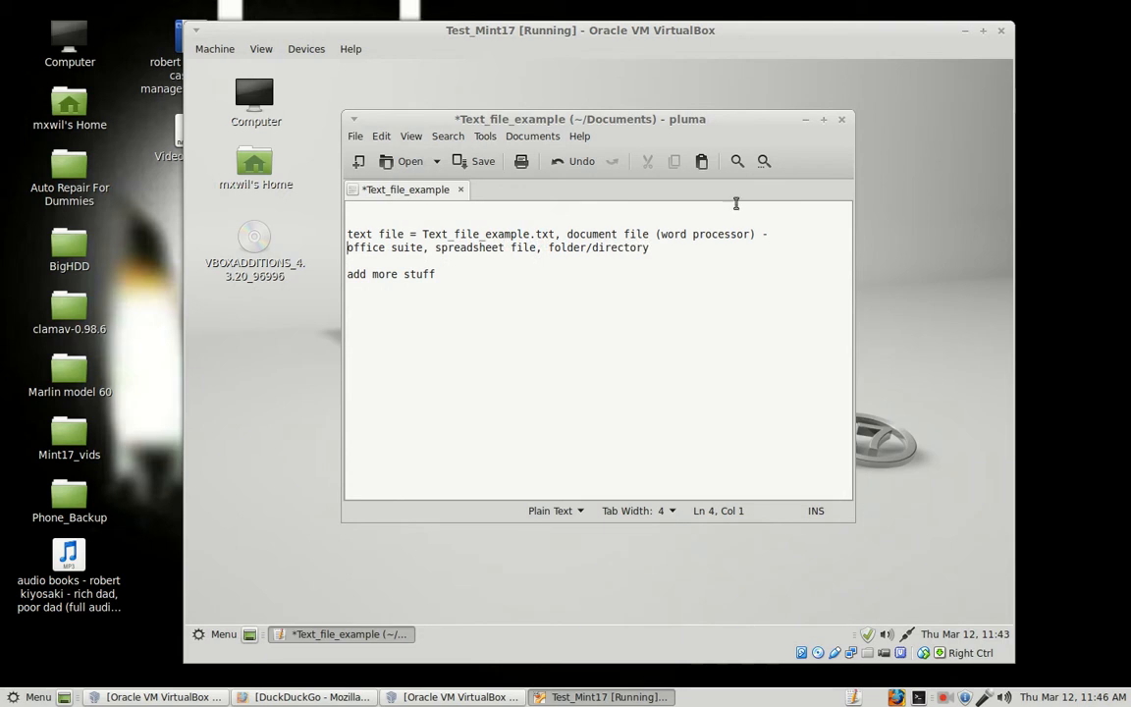
left_click(556, 279)
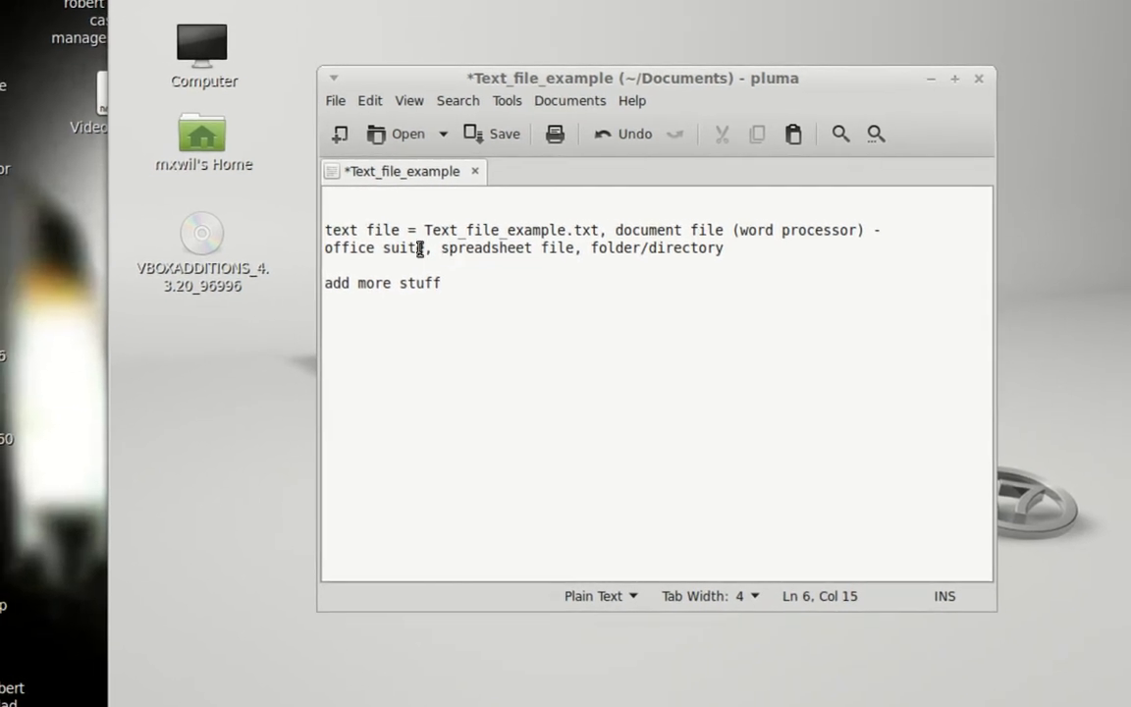
- Insert " = Libre office suite" directly after "office suite" in the document file entry
left_click(425, 248)
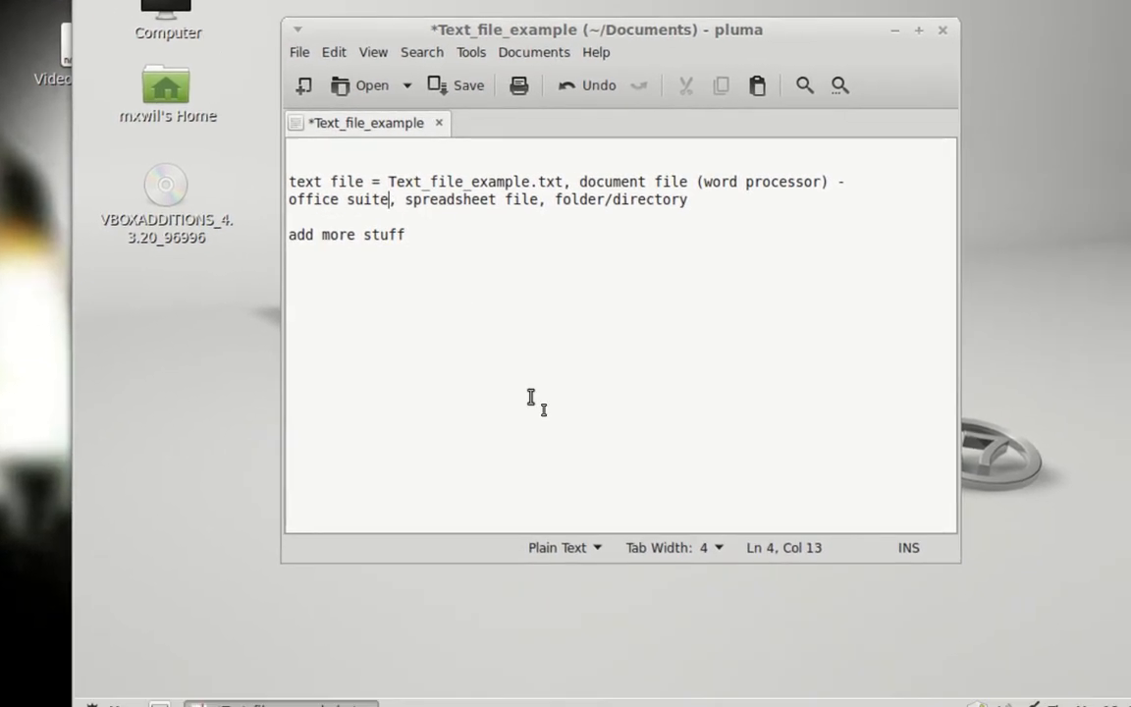
type("= ")
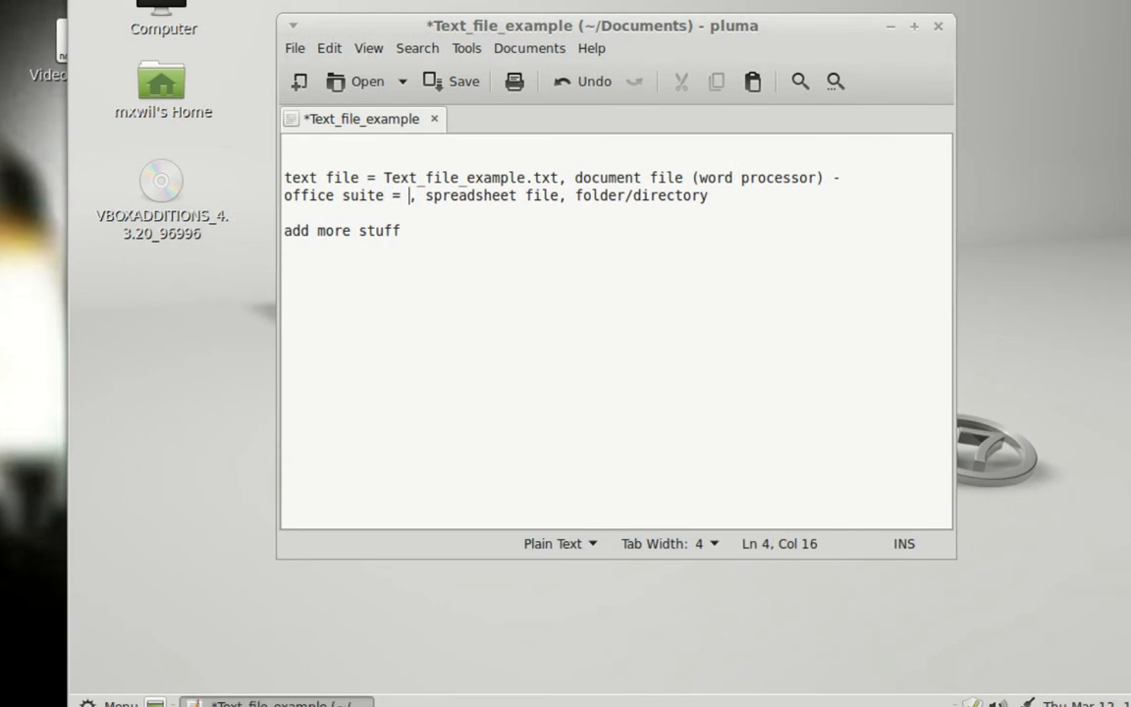
type("Libre ")
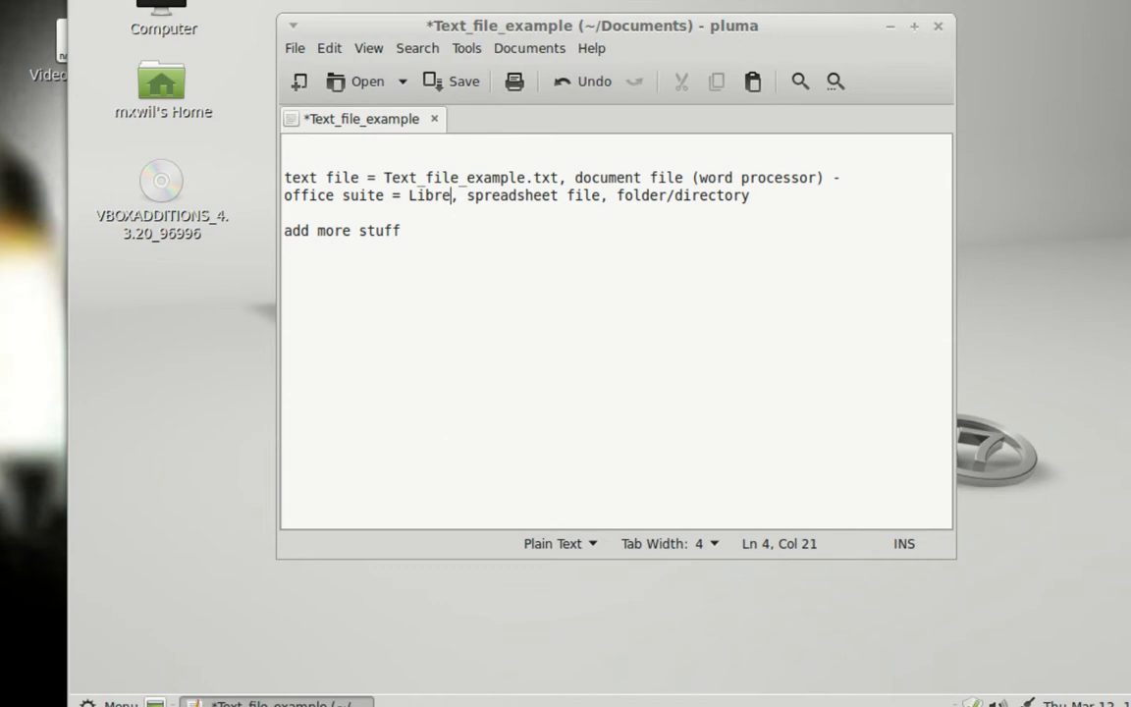
type("office ")
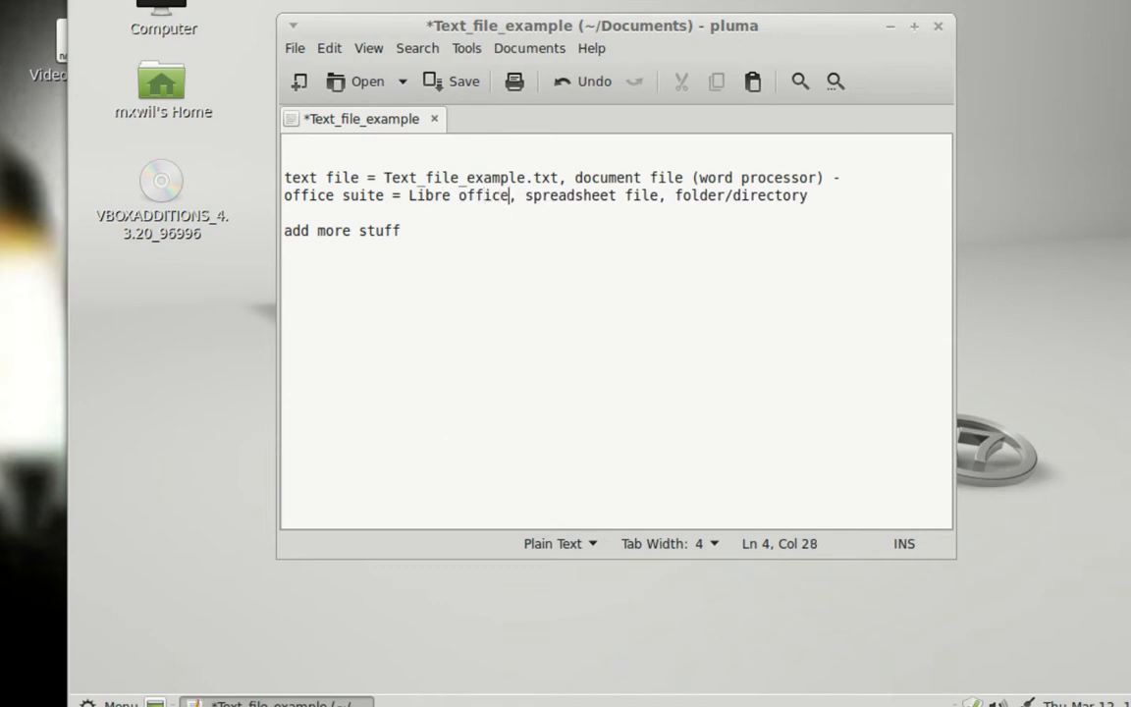
type("suite, spread")
key("BackSpace")
type("te")
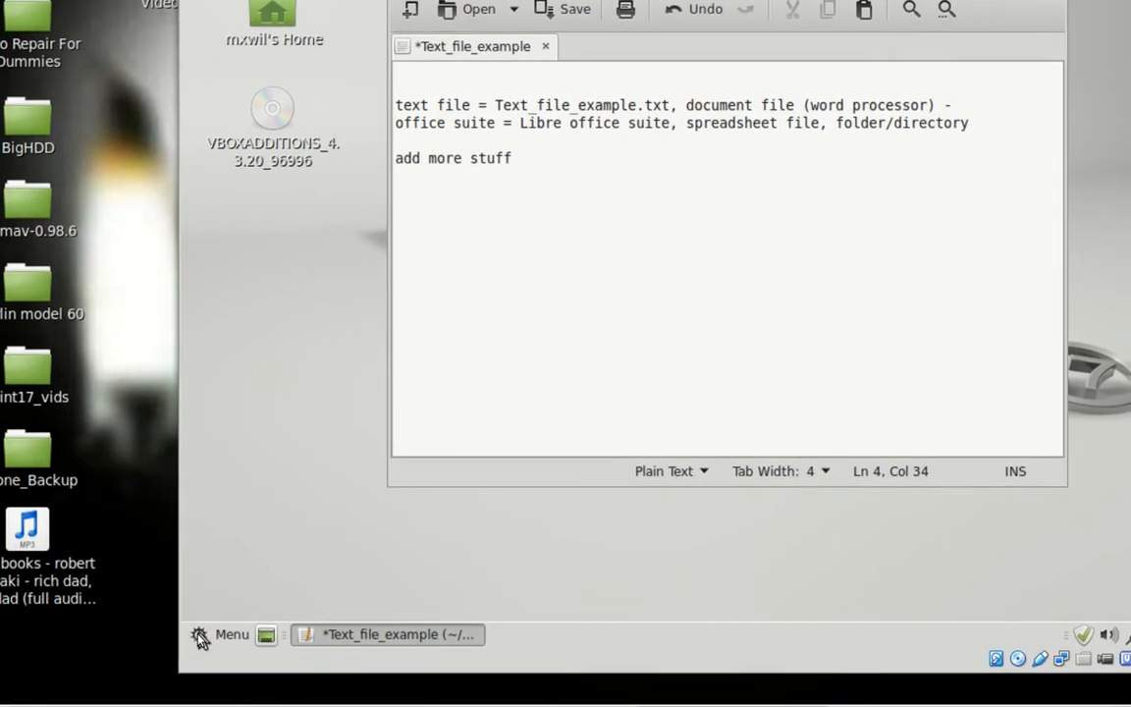
- Launch LibreOffice Writer from the Office category of the Linux Mint virtual machine's applications
left_click(200, 638)
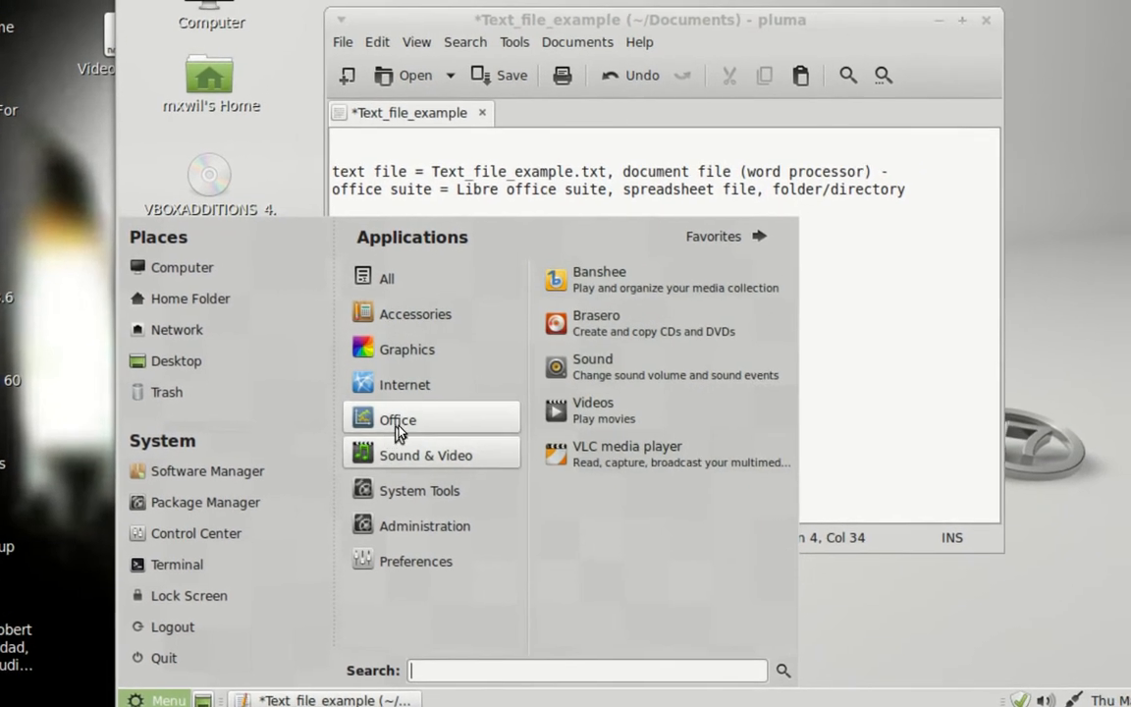
mouse_move(399, 426)
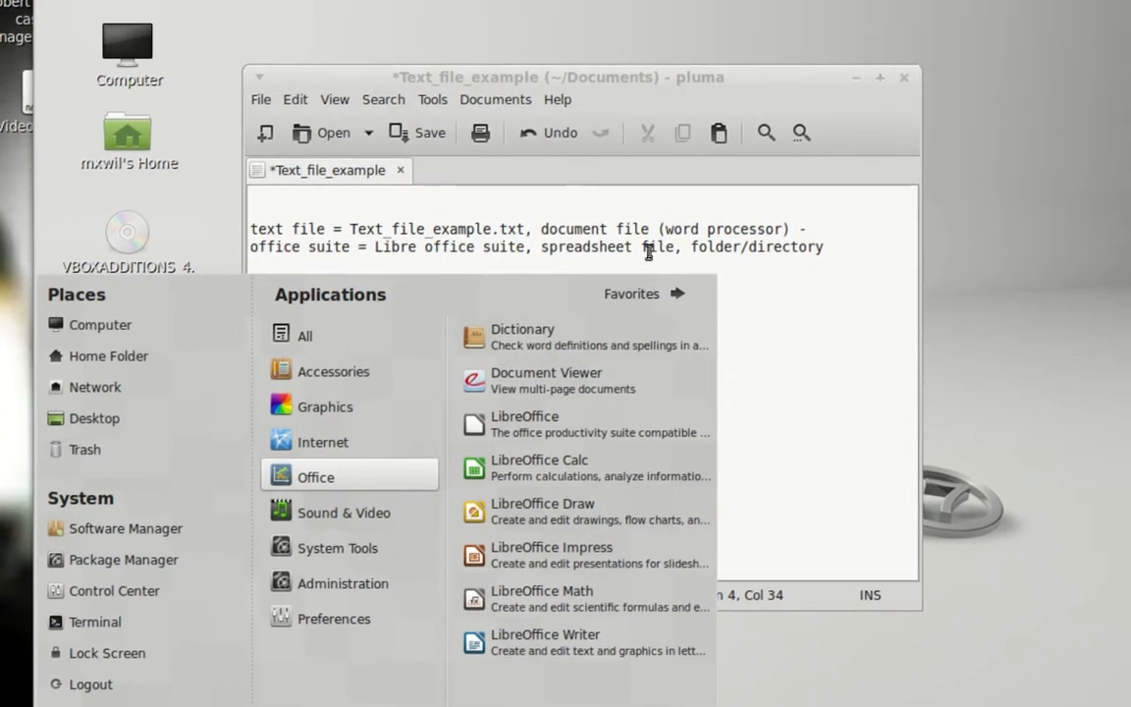
left_click(652, 295)
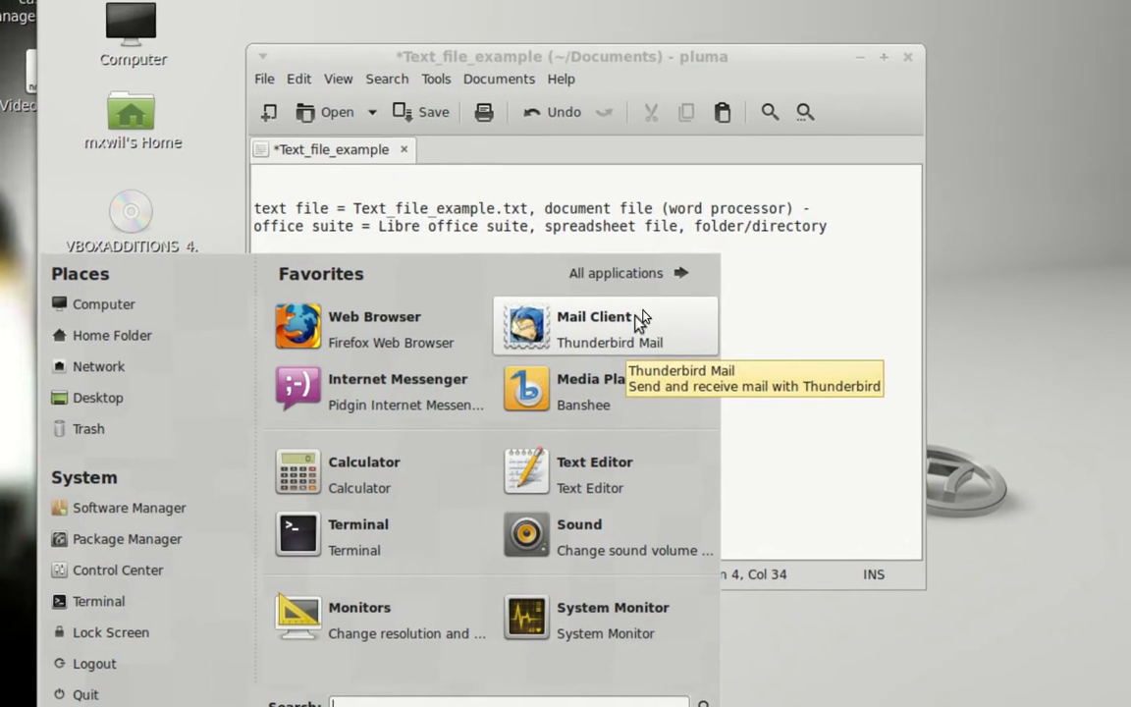
left_click(619, 285)
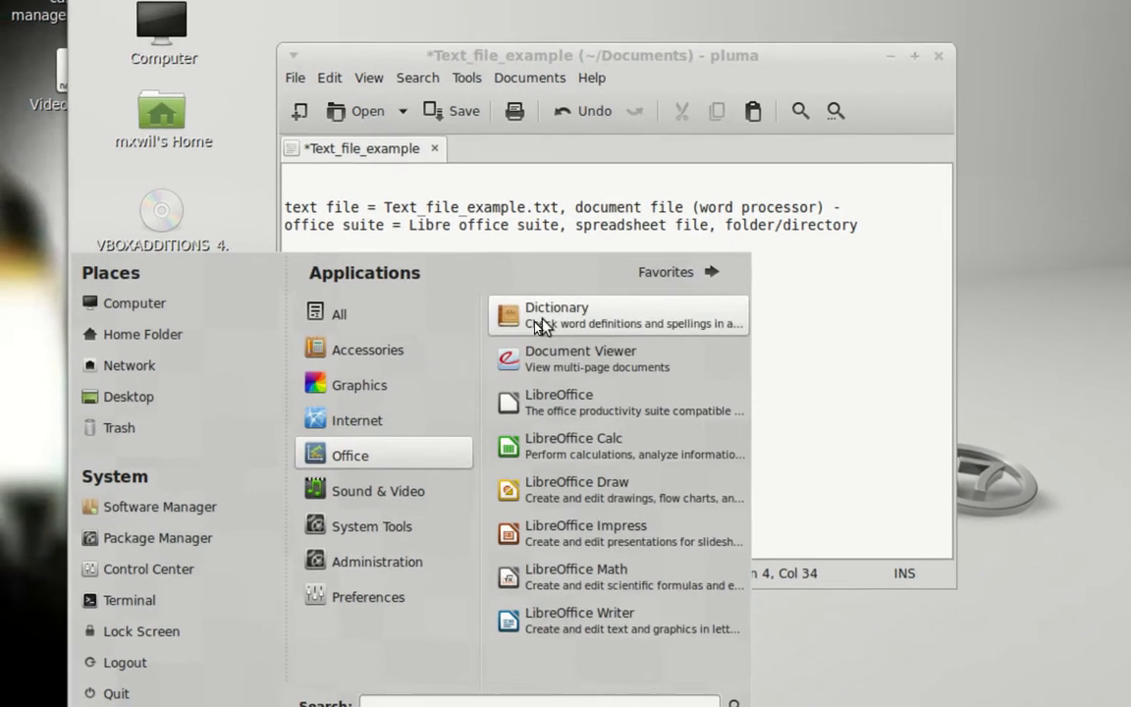
mouse_move(430, 424)
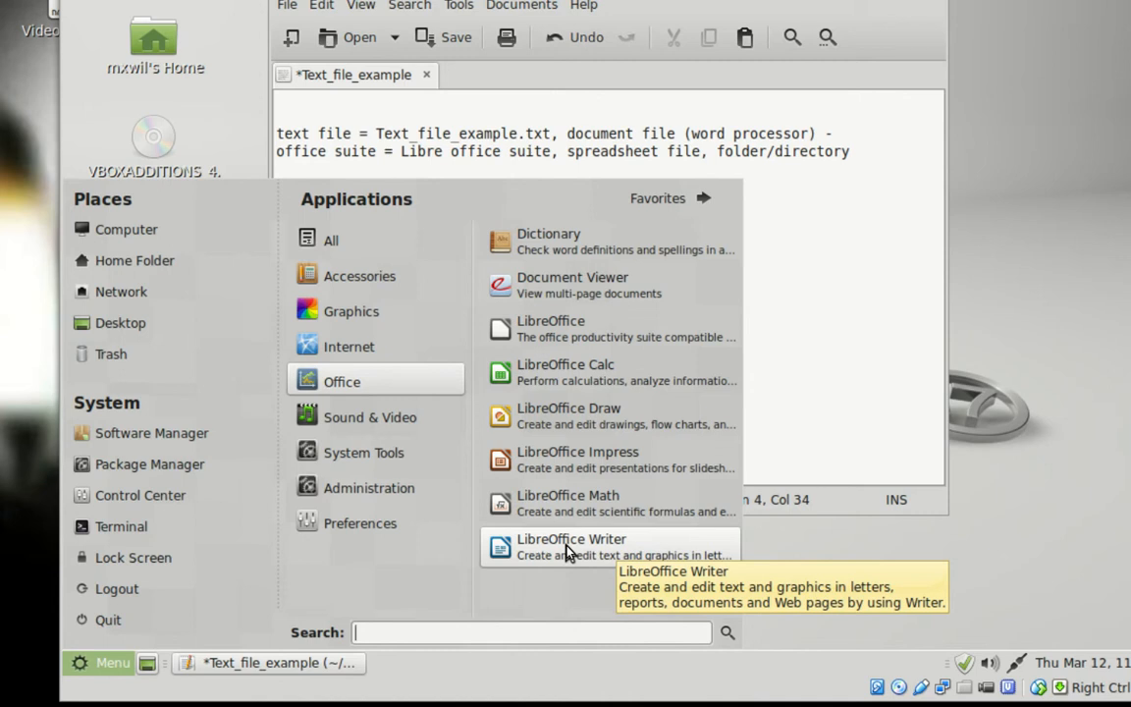
left_click(568, 552)
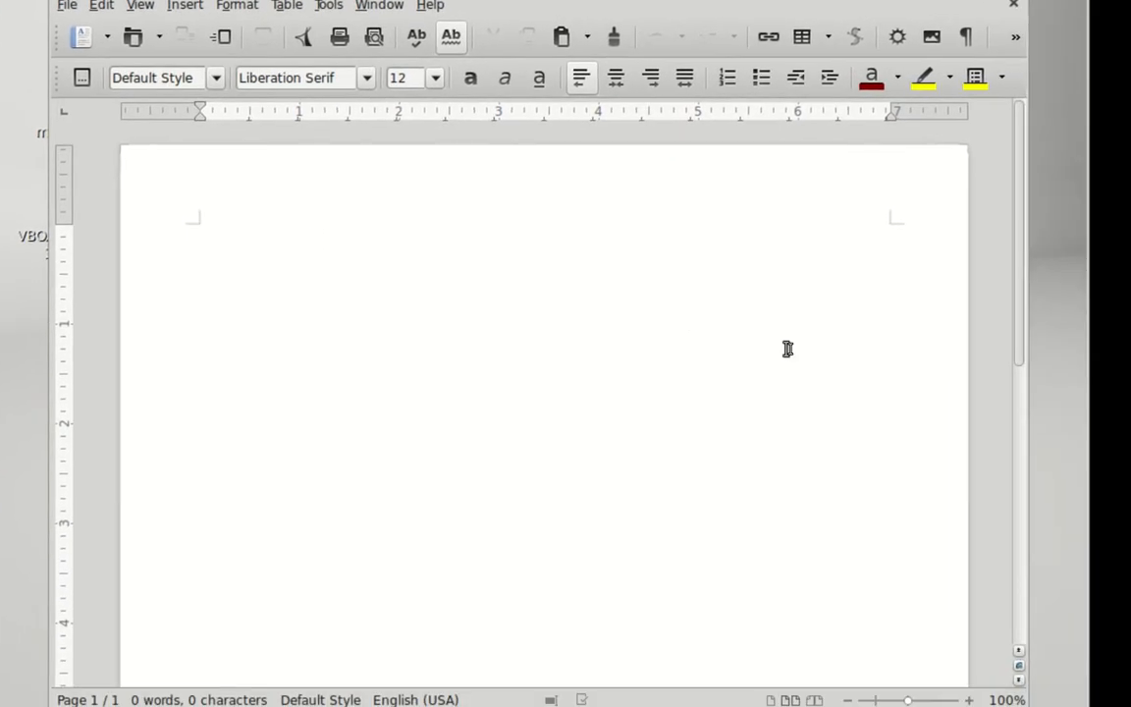
- Fill the blank document with several lines of random filler text, starting with "Sdlv asdgvp[ad" and ending with "agv;adf vadfp[vjoadfvbkl"
type("Sdlv asdgvp[ad fva;ldfv")
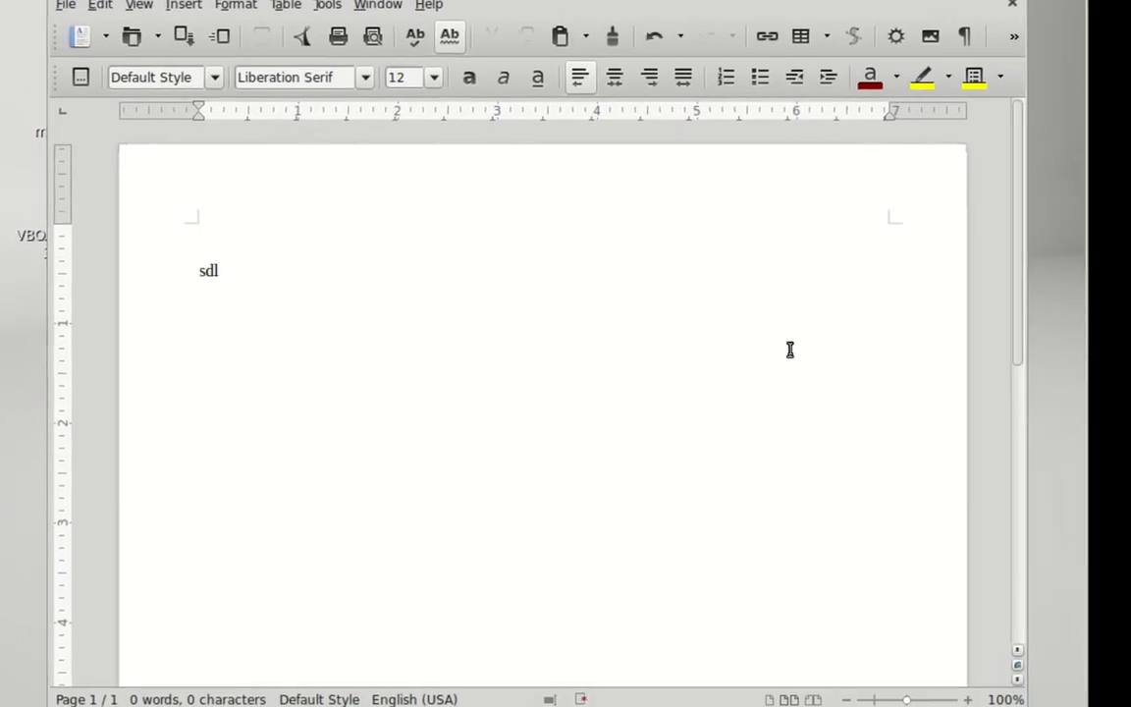
type(" adfvkadf v;p asdfv")
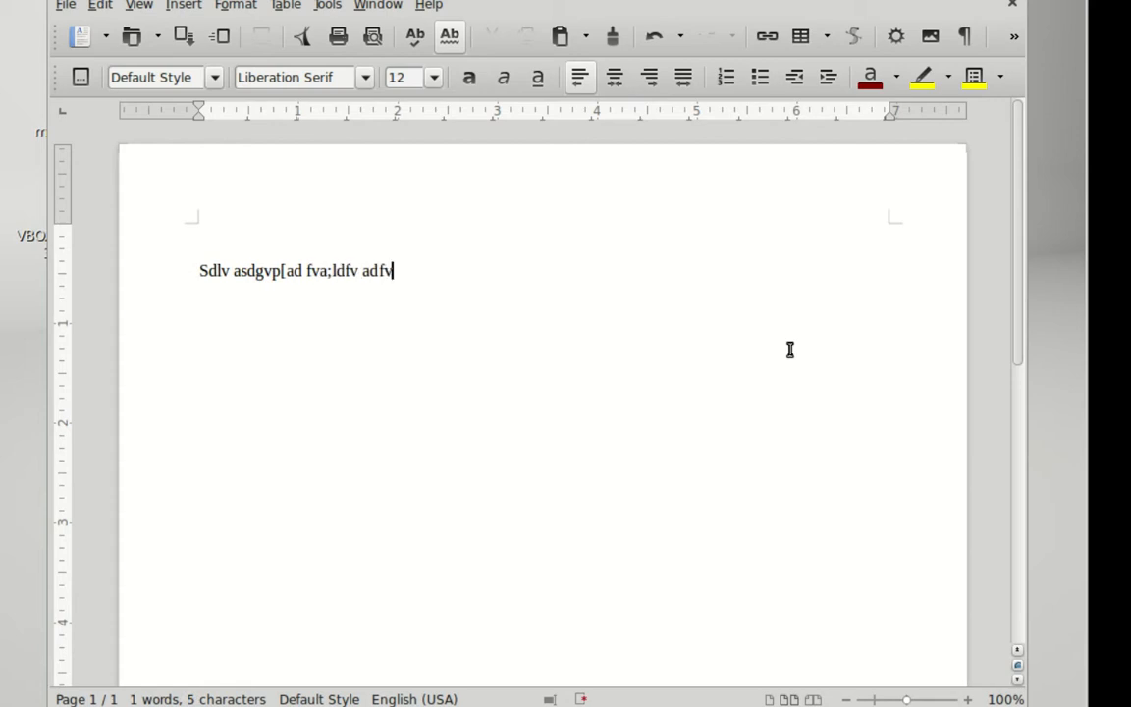
type("vad;flgv adfvmna dsfv'adfvb")
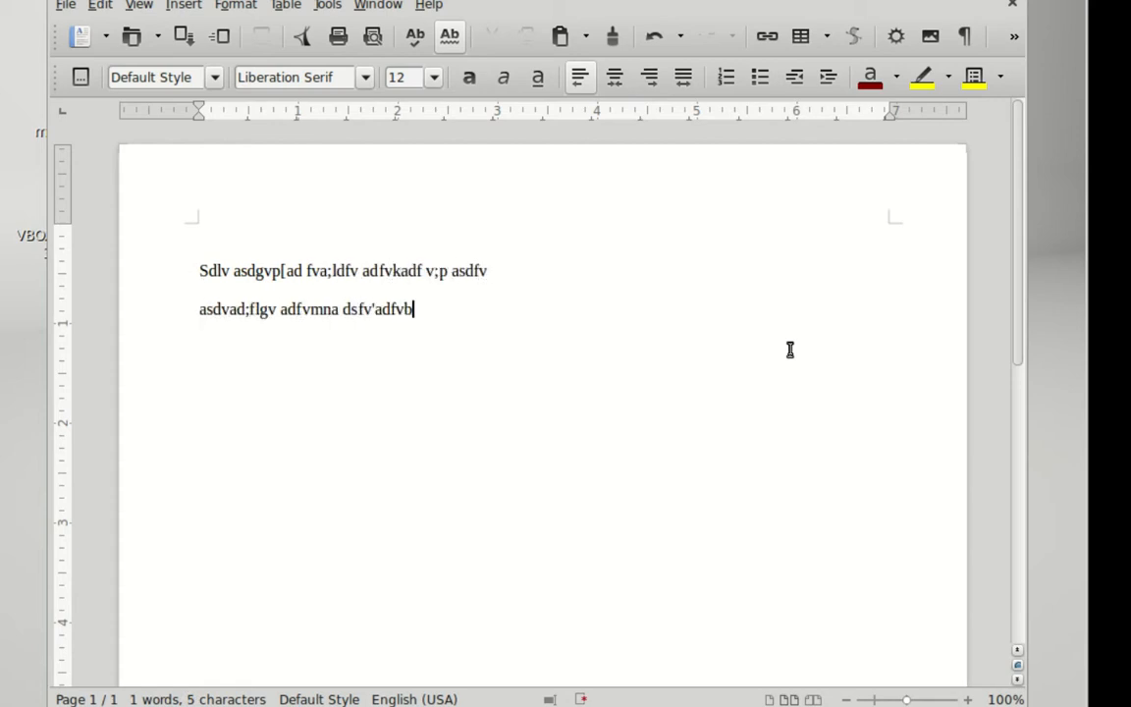
key("Return")
type("asdfvsdf;vb a dfv")
key("Return")
key("Return")
type("agv;adf vadfp[vjoadfvbkl")
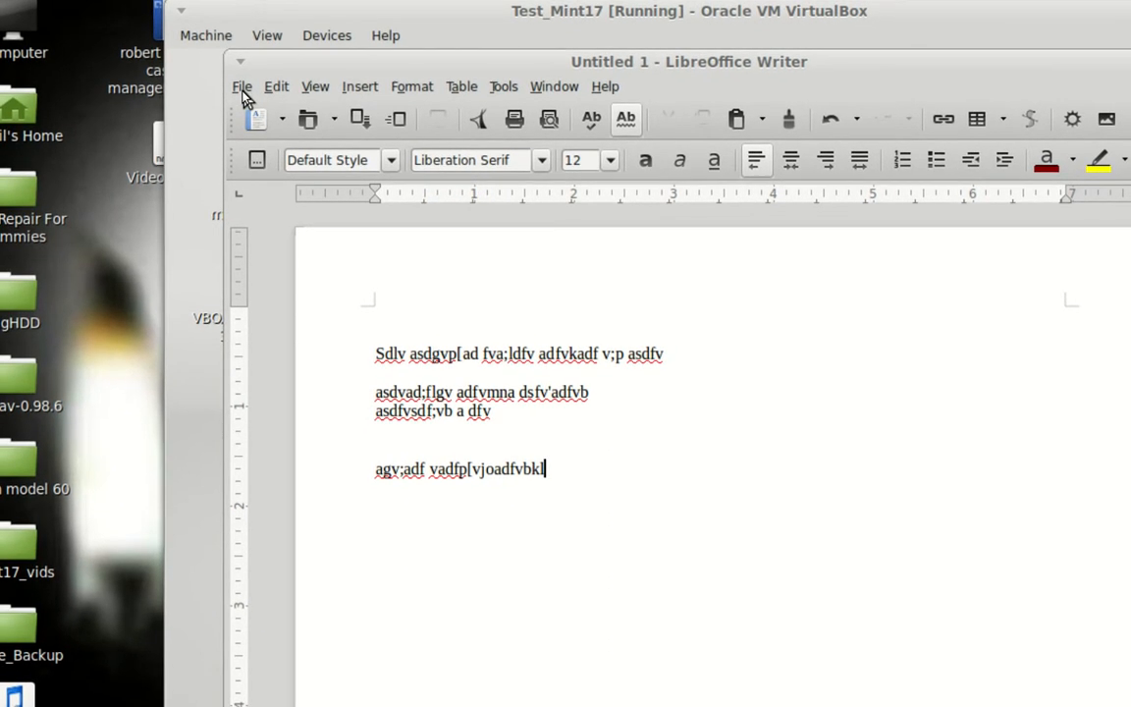
- Start saving the document under a new name in the Documents folder, naming it writer_word_doc
left_click(242, 91)
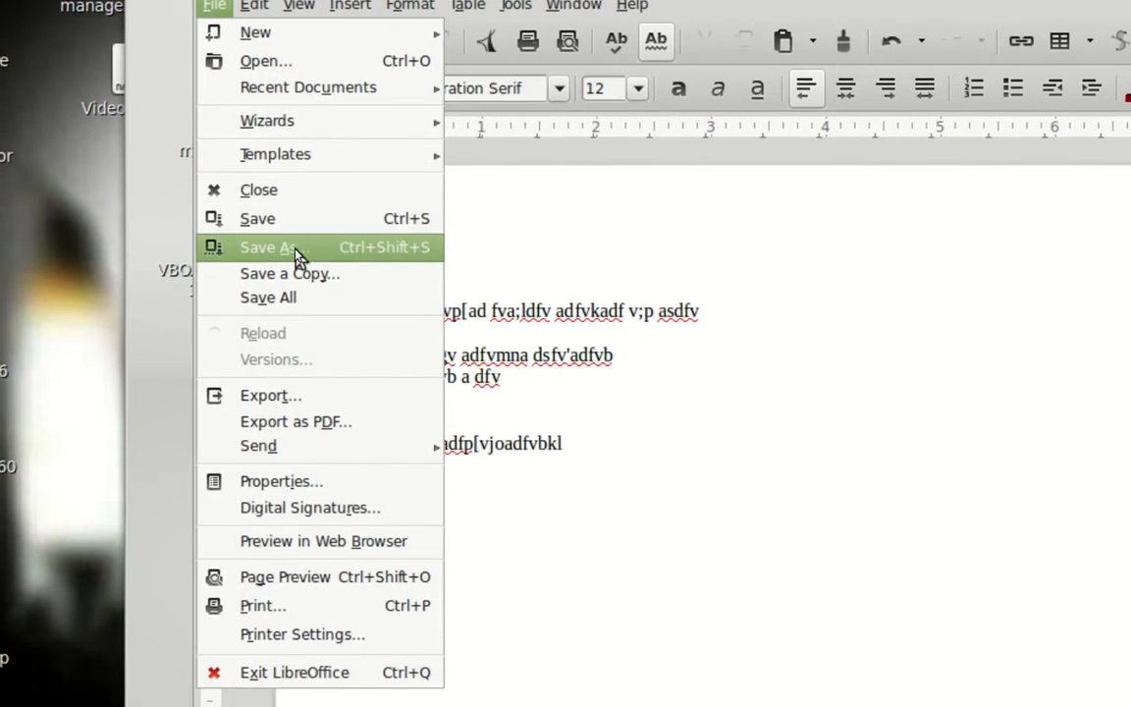
left_click(299, 255)
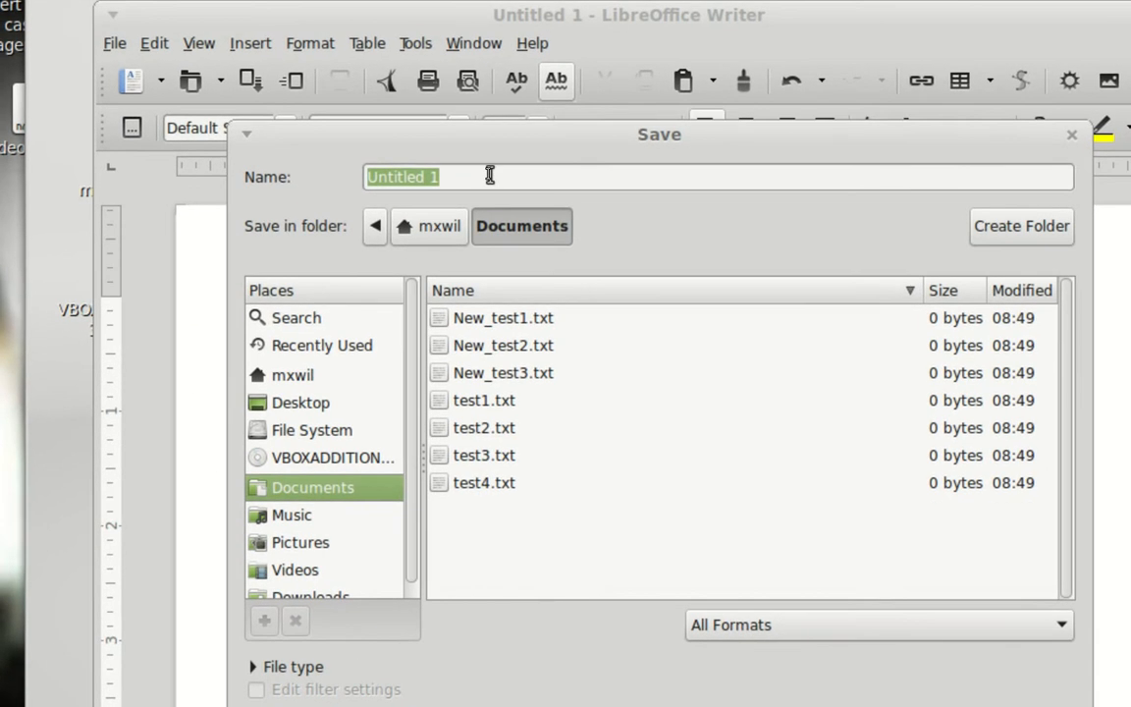
double_click(507, 149)
triple_click(490, 175)
type("writer")
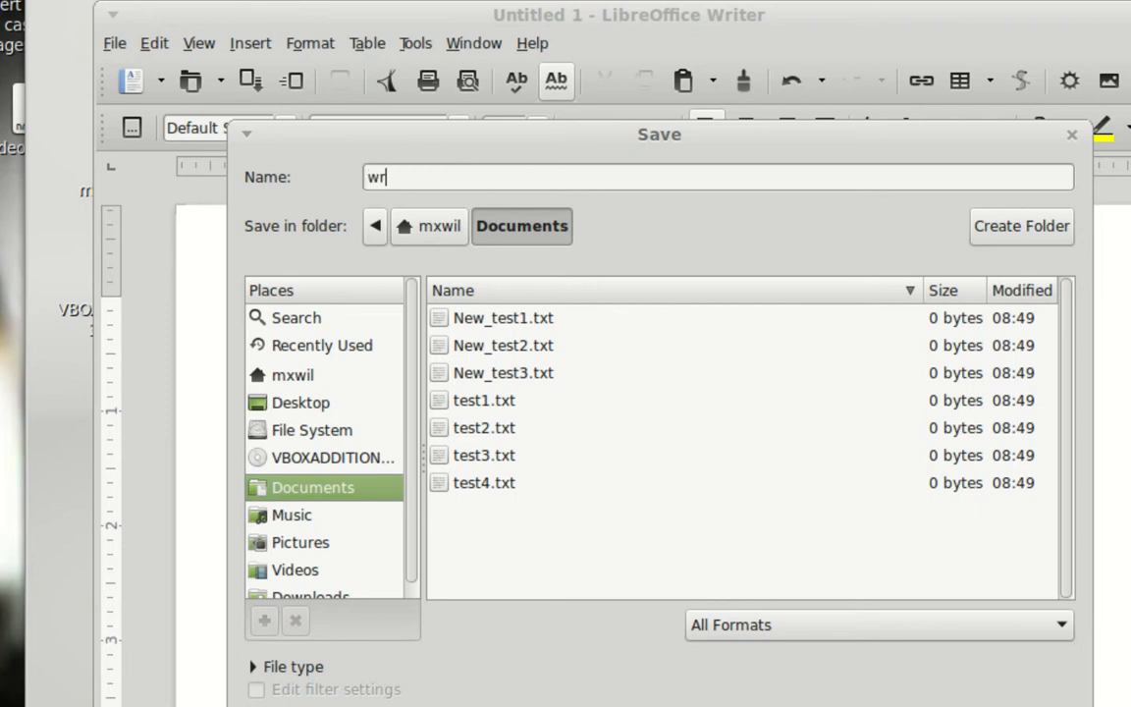
type("_word_doc")
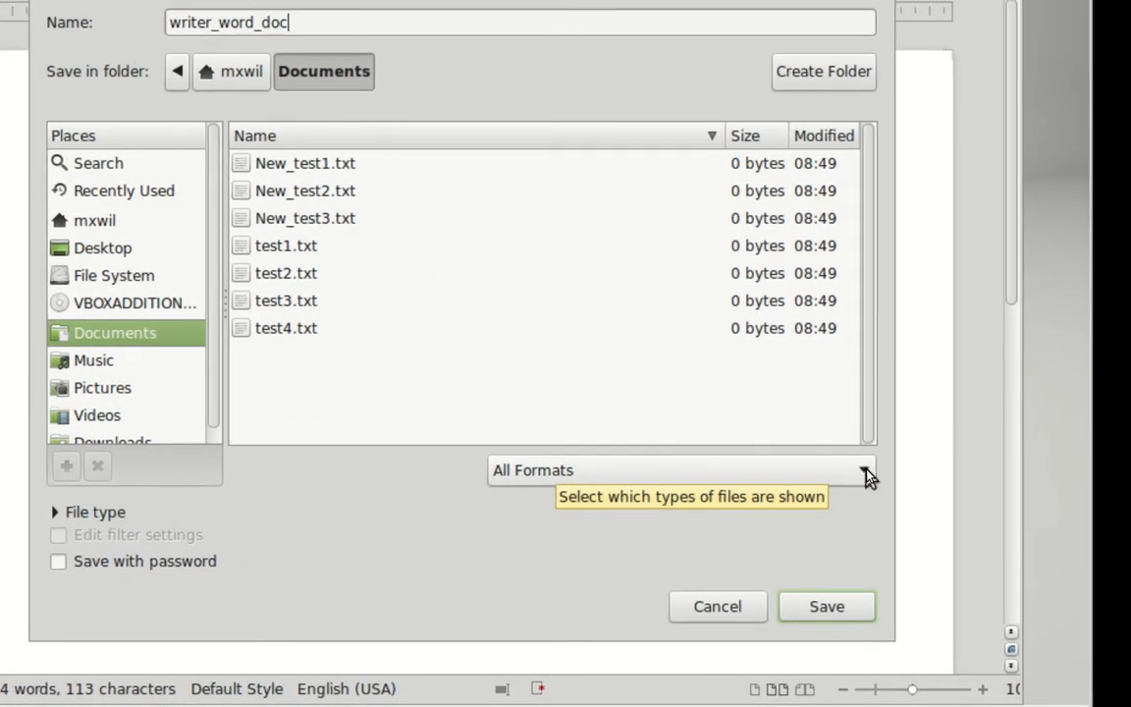
- Choose Microsoft Word 2007/2010/2013 XML (.docx) as the format in the save dialog
left_click(869, 476)
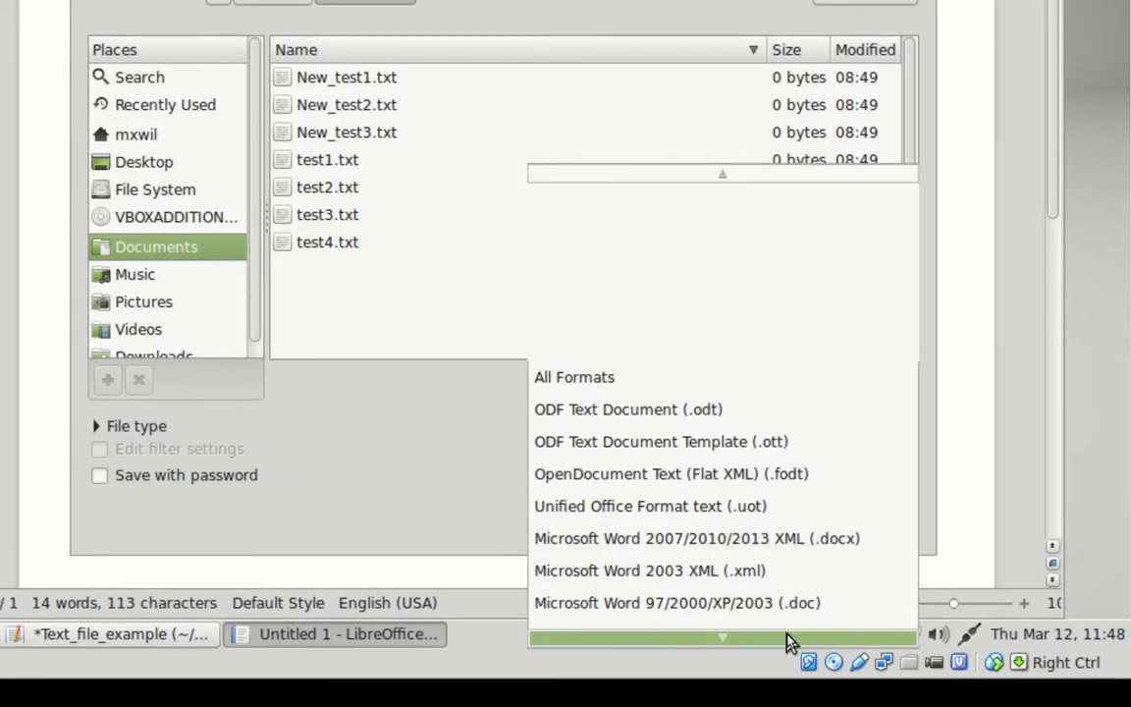
mouse_move(788, 660)
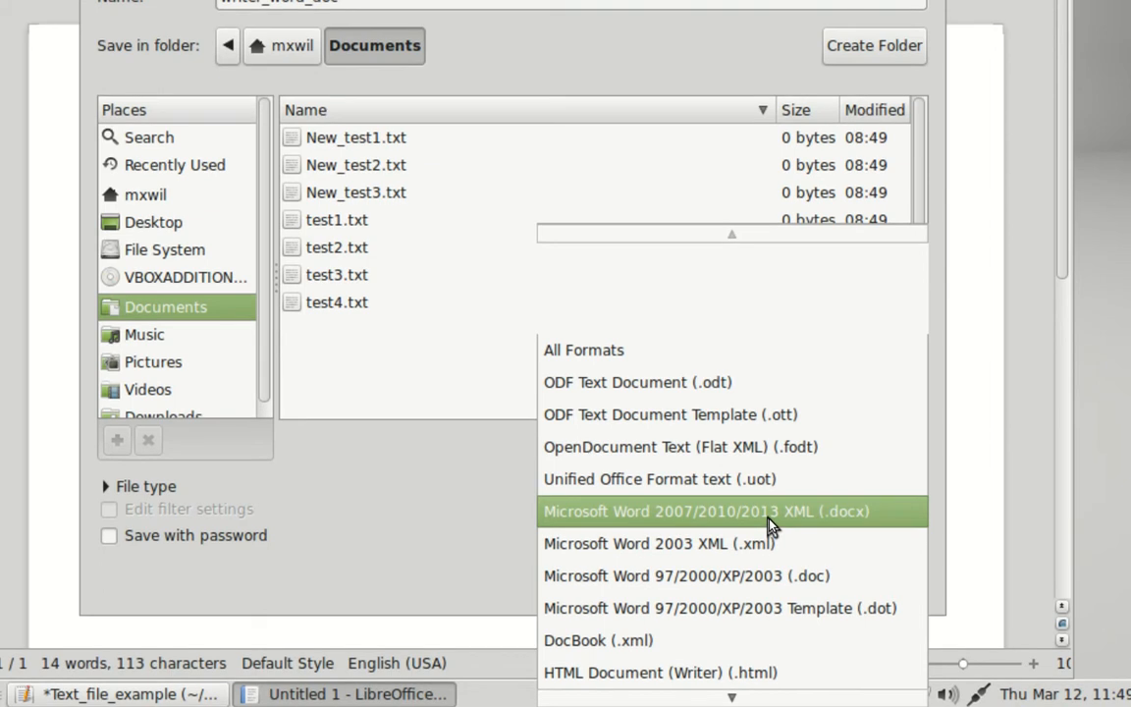
left_click(770, 522)
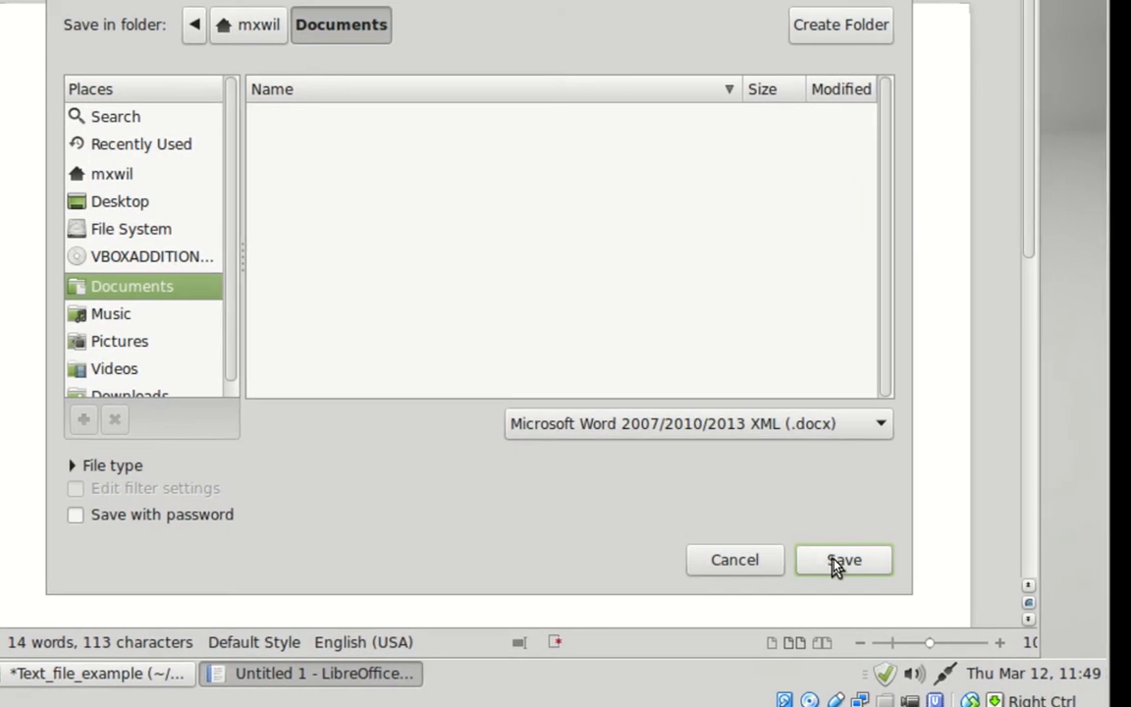
- Save the document in Microsoft Word 2007/2010/2013 XML format and turn off asking when not saving in ODF format
left_click(834, 567)
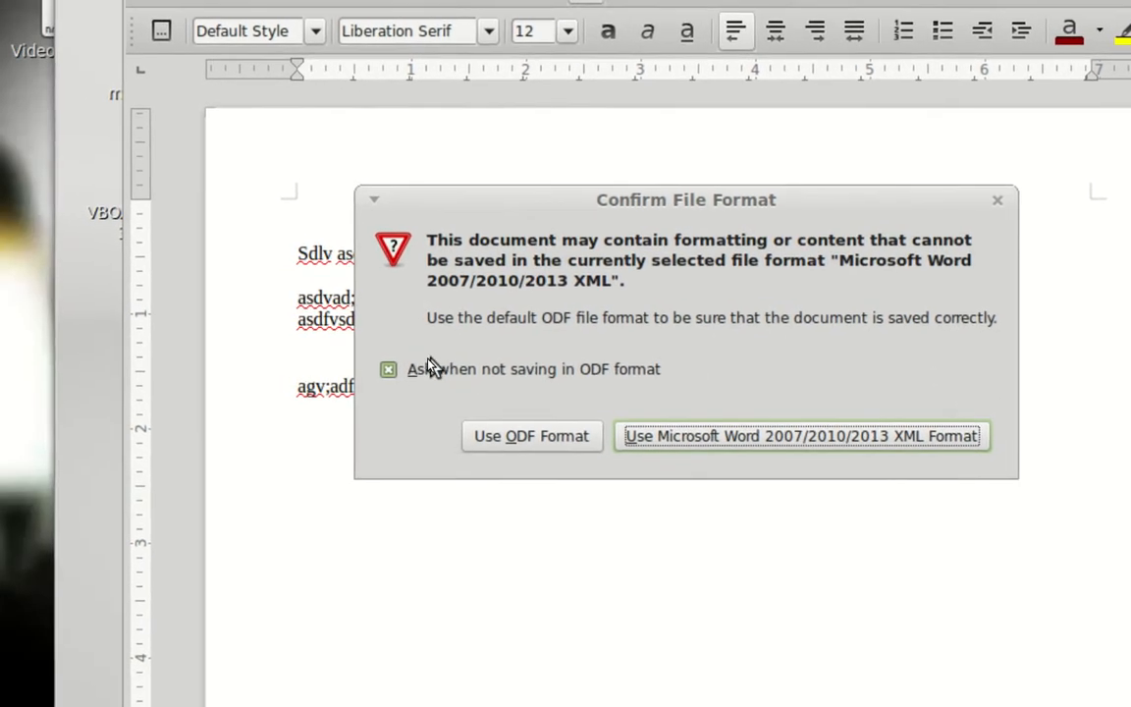
left_click(403, 366)
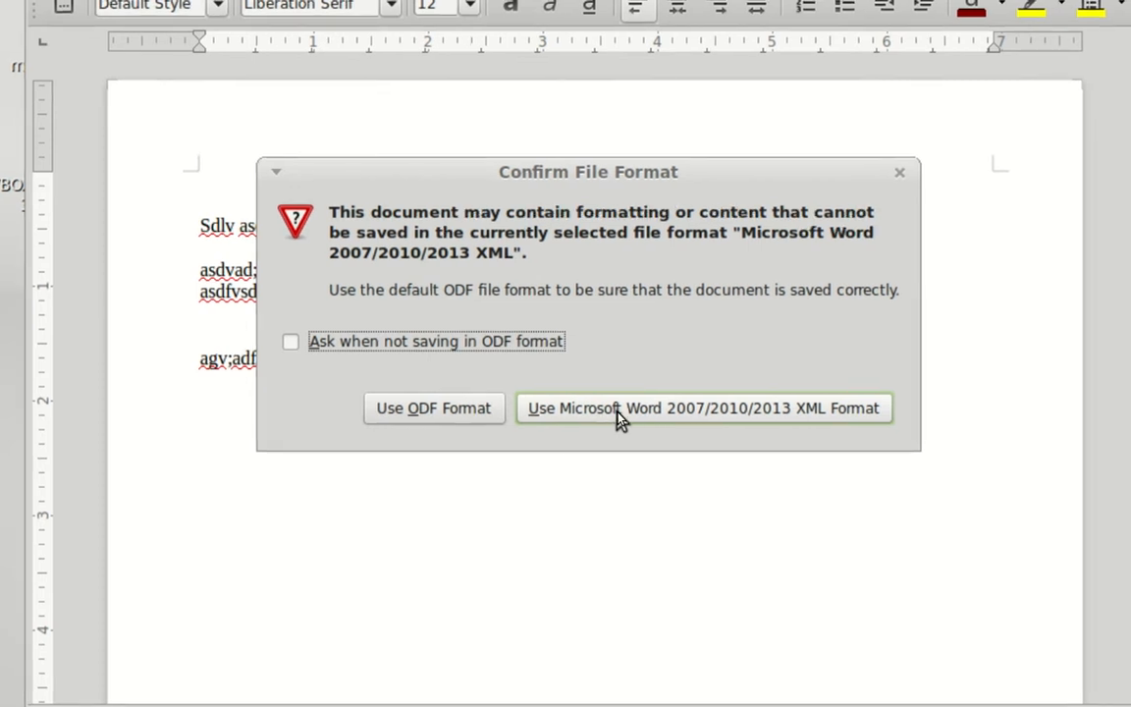
left_click(618, 411)
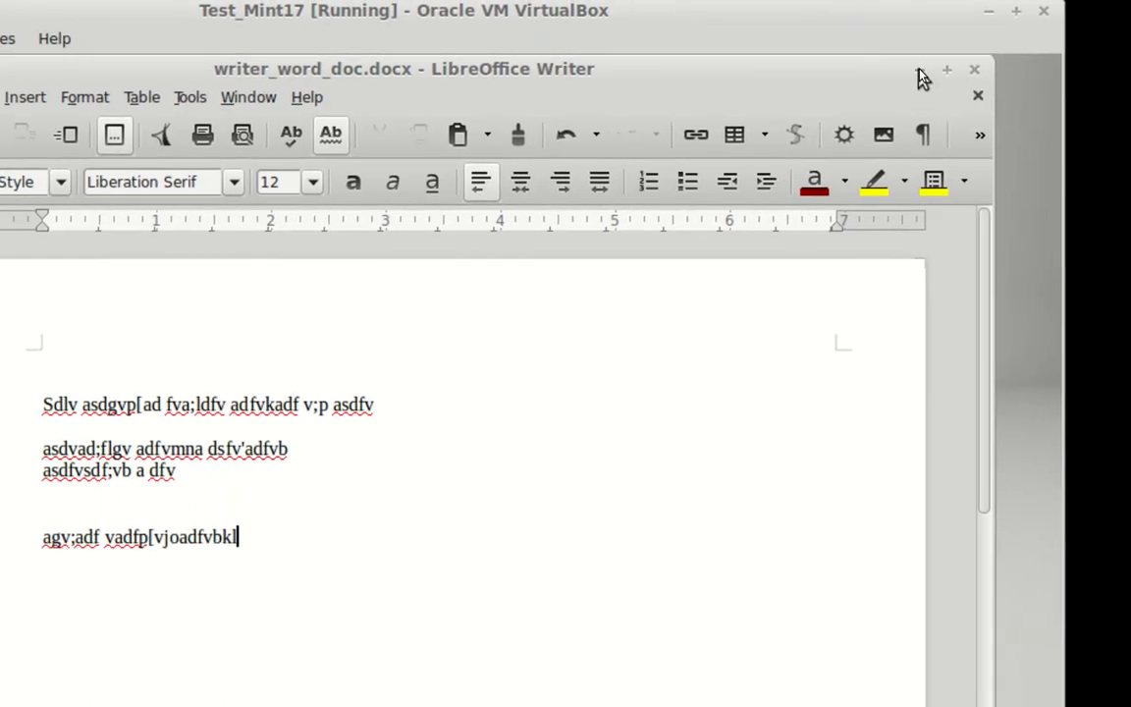
- Minimize the Writer and Pluma windows and open the Documents folder from the home folder
left_click(919, 70)
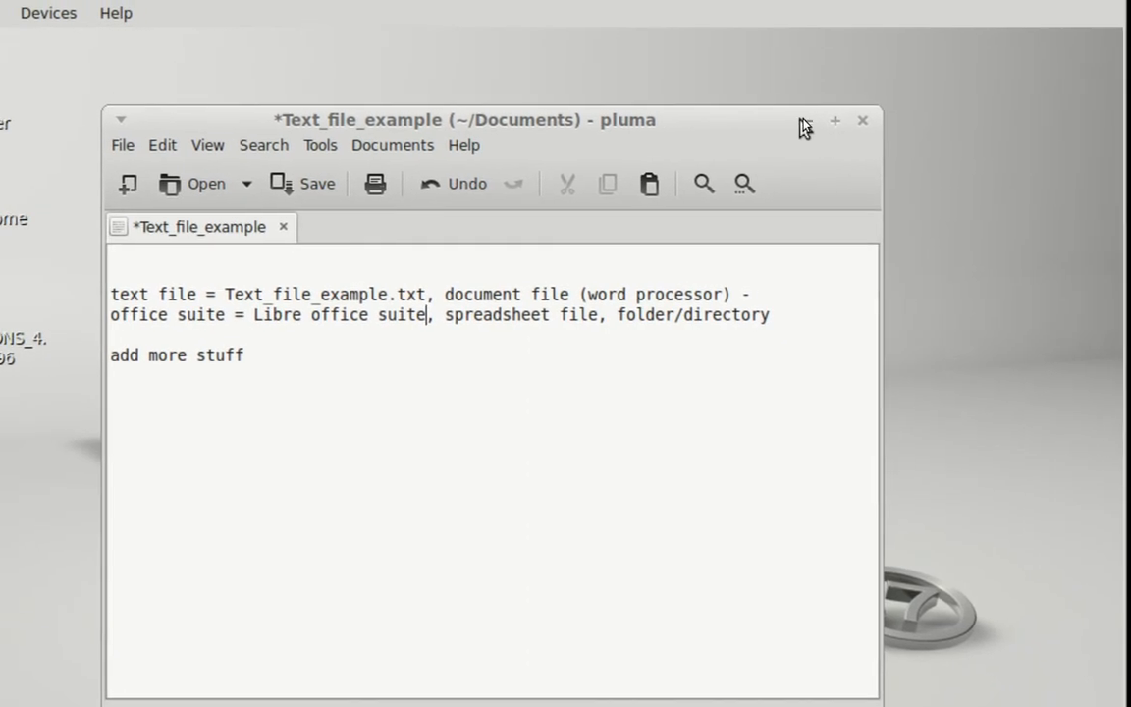
left_click(806, 121)
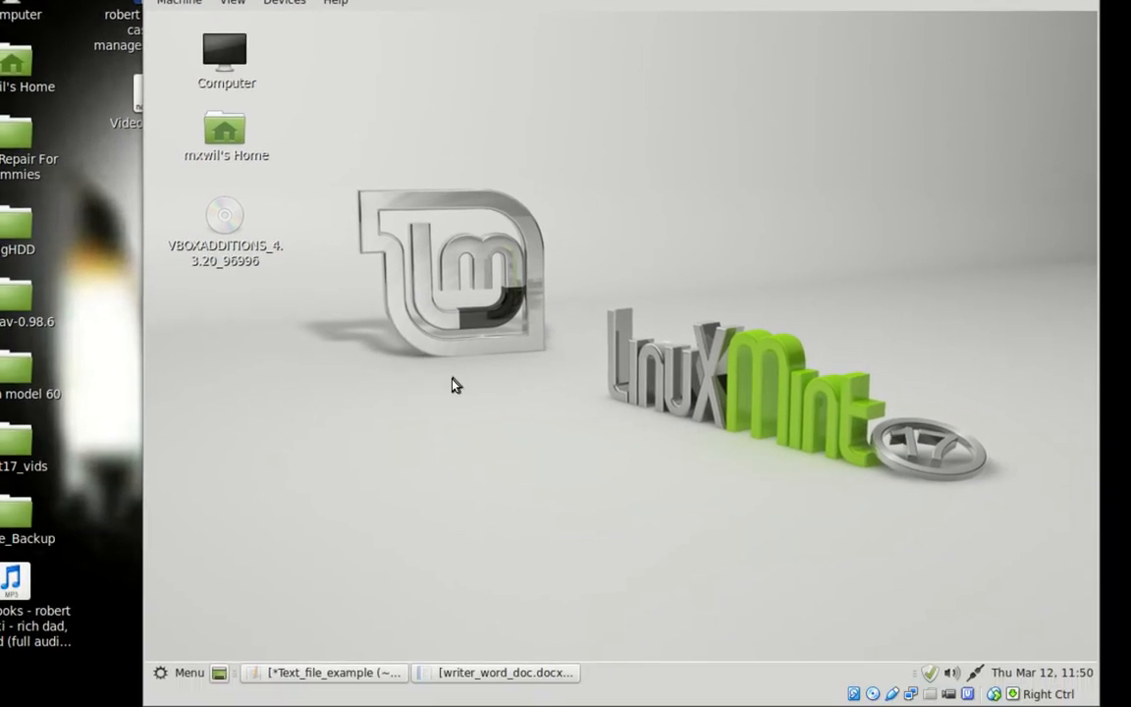
double_click(261, 175)
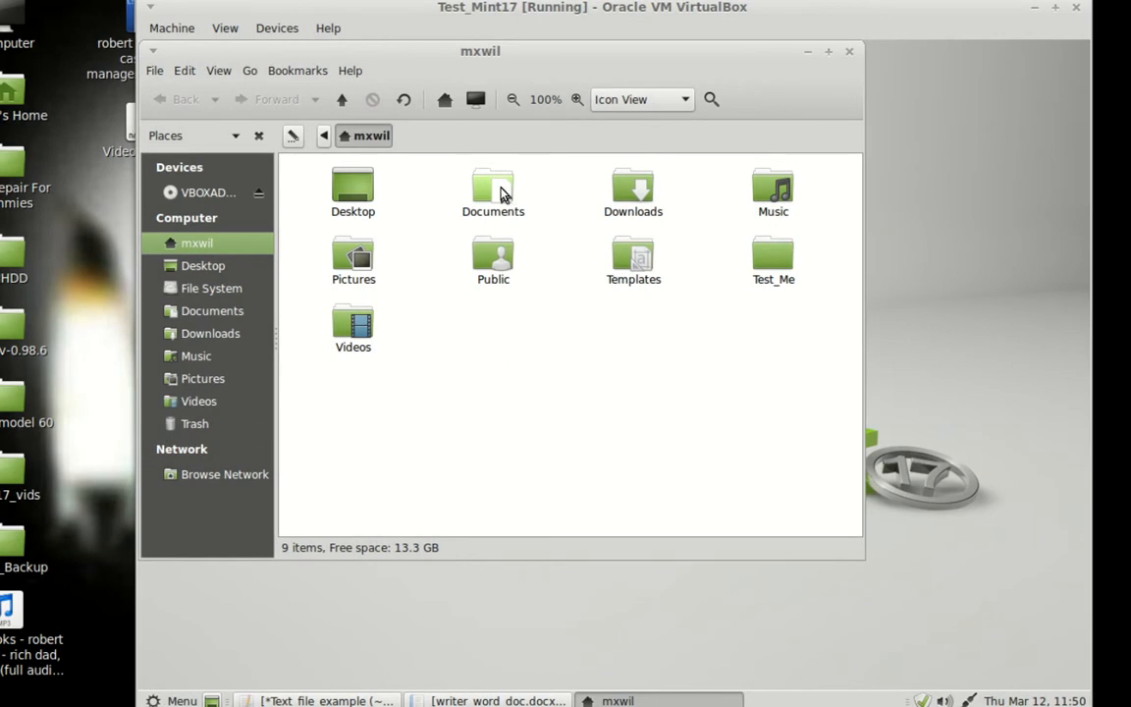
double_click(501, 193)
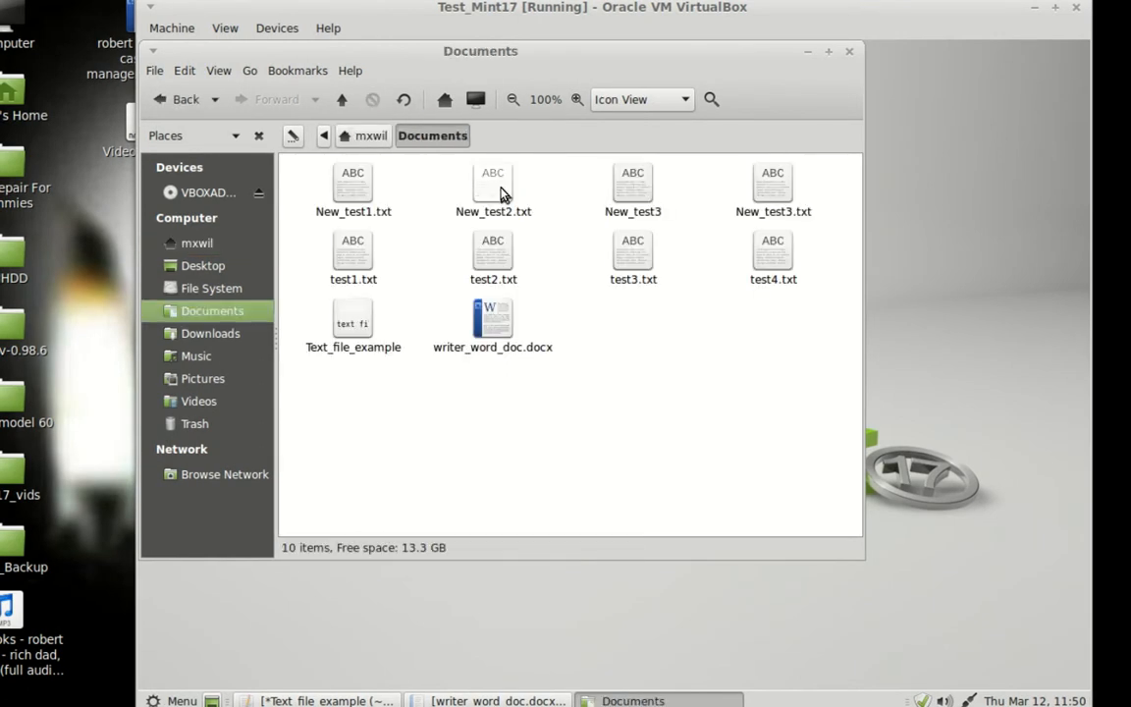
- Compare the file icons of Text_file_example and writer_word_doc.docx in the Documents folder and minimize the folder window
left_click(497, 298)
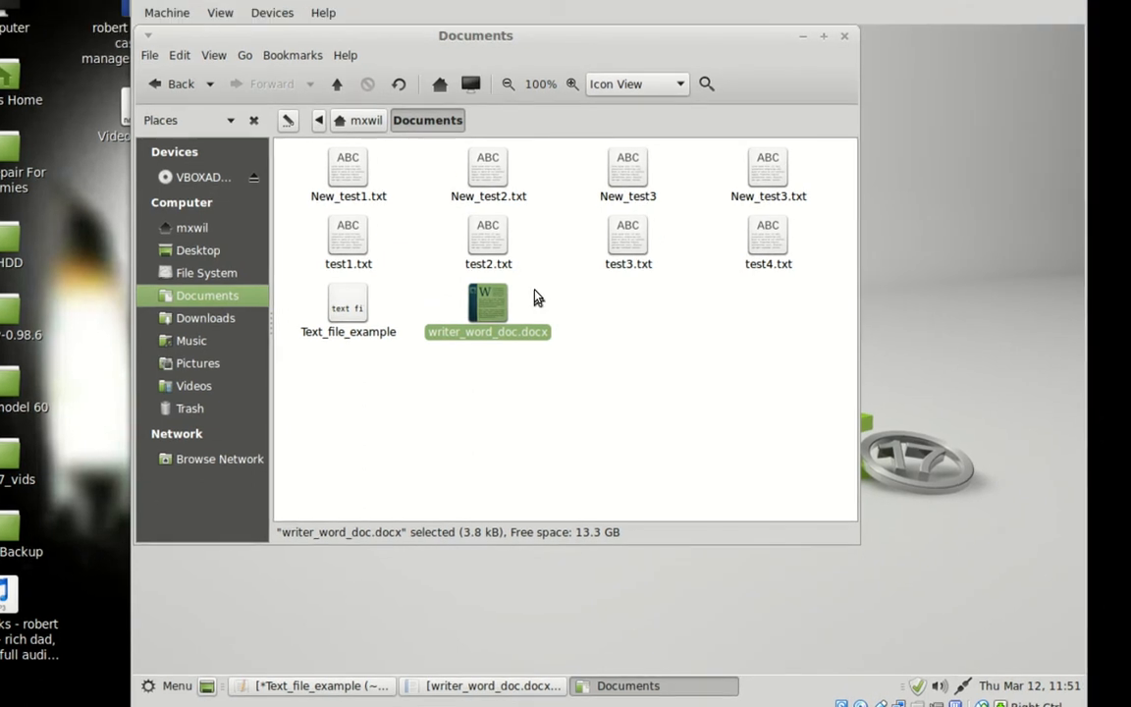
left_click(543, 279)
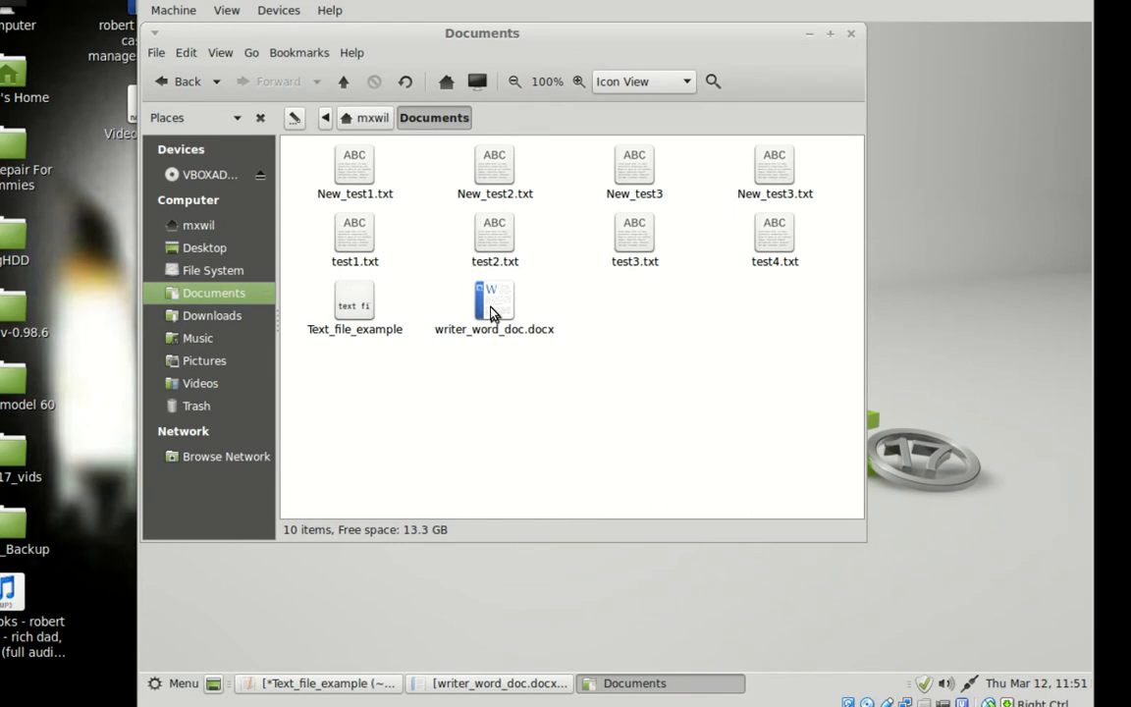
left_click(378, 309)
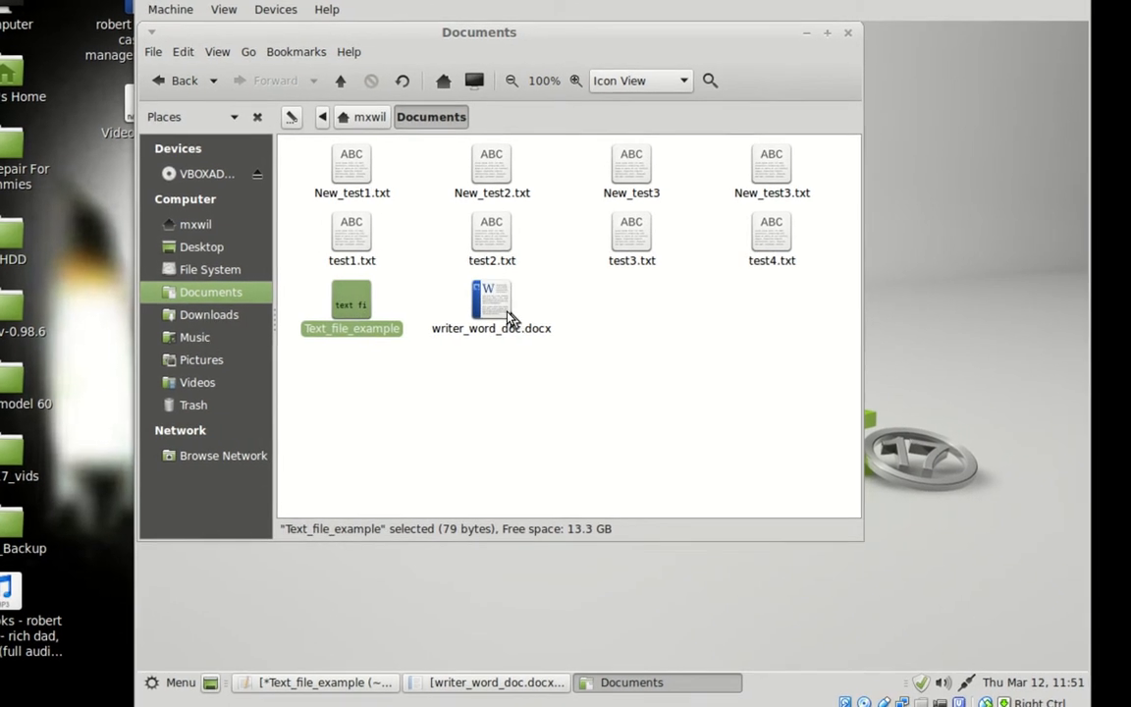
left_click(510, 315)
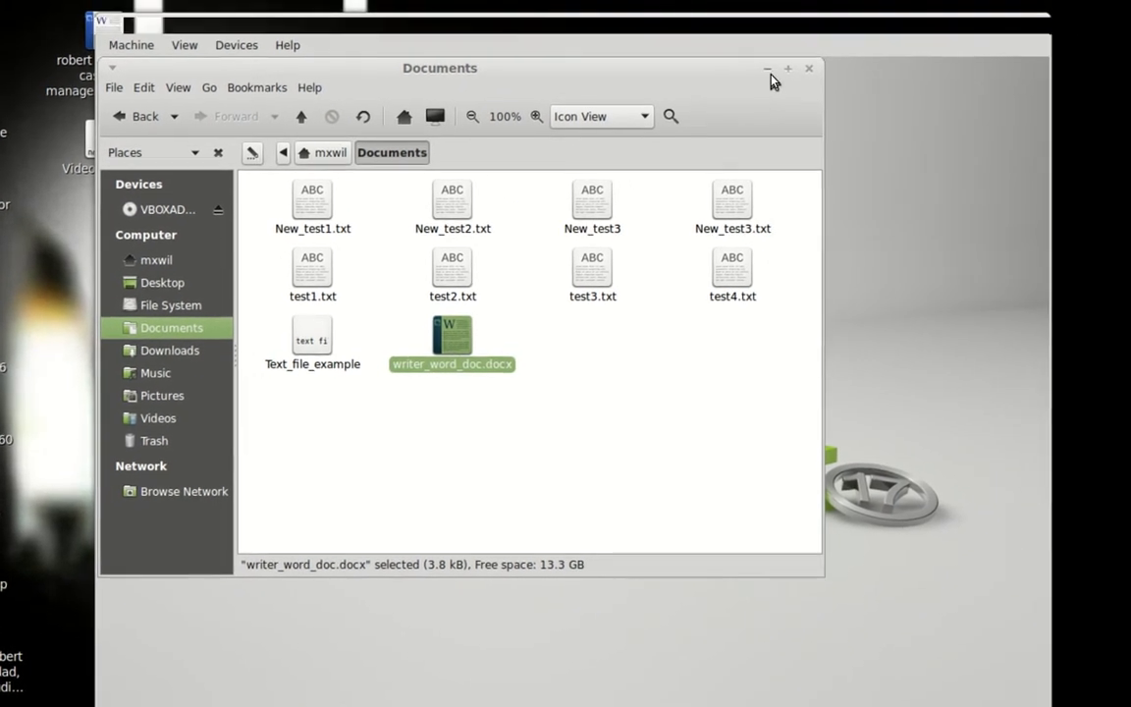
left_click(809, 32)
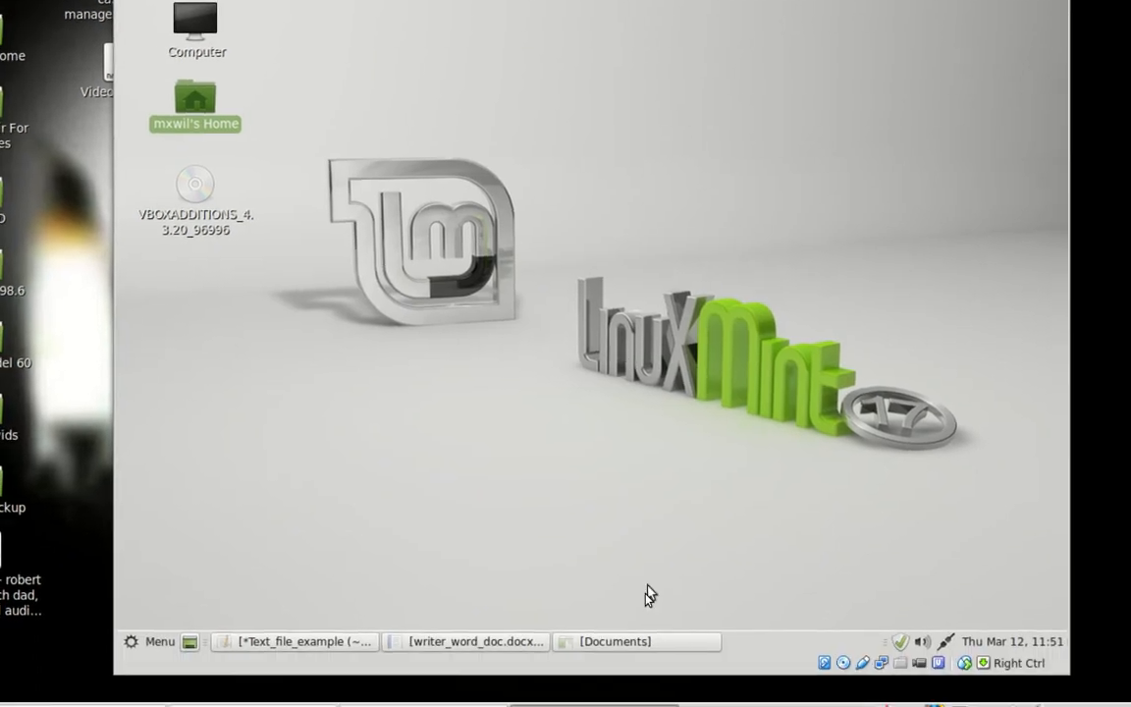
- Bring back the Pluma and Writer windows and add a new line "606fb641dgbnfgb" at the end of writer_word_doc.docx
left_click(348, 636)
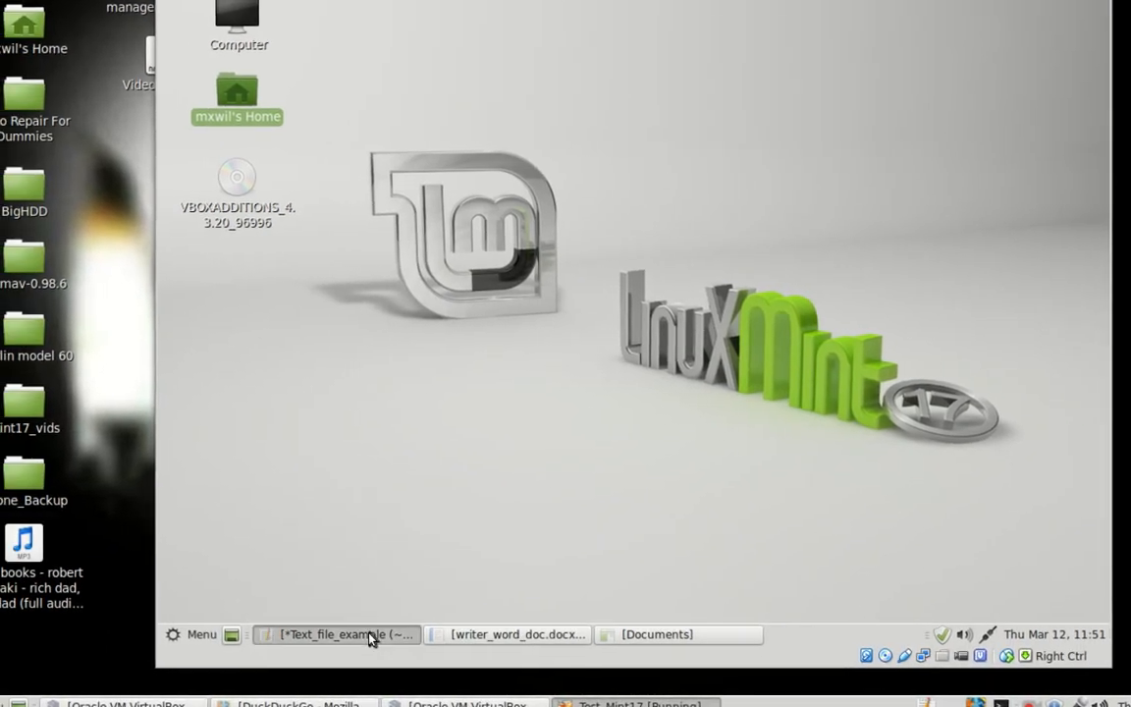
left_click(470, 636)
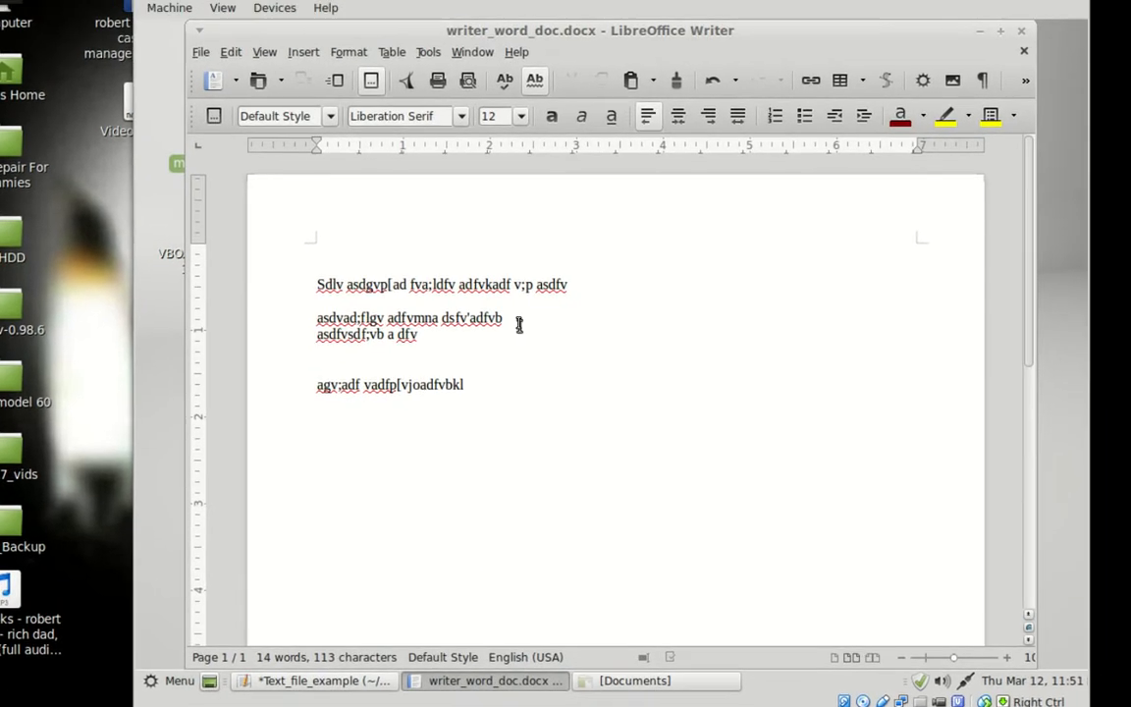
left_click(567, 285)
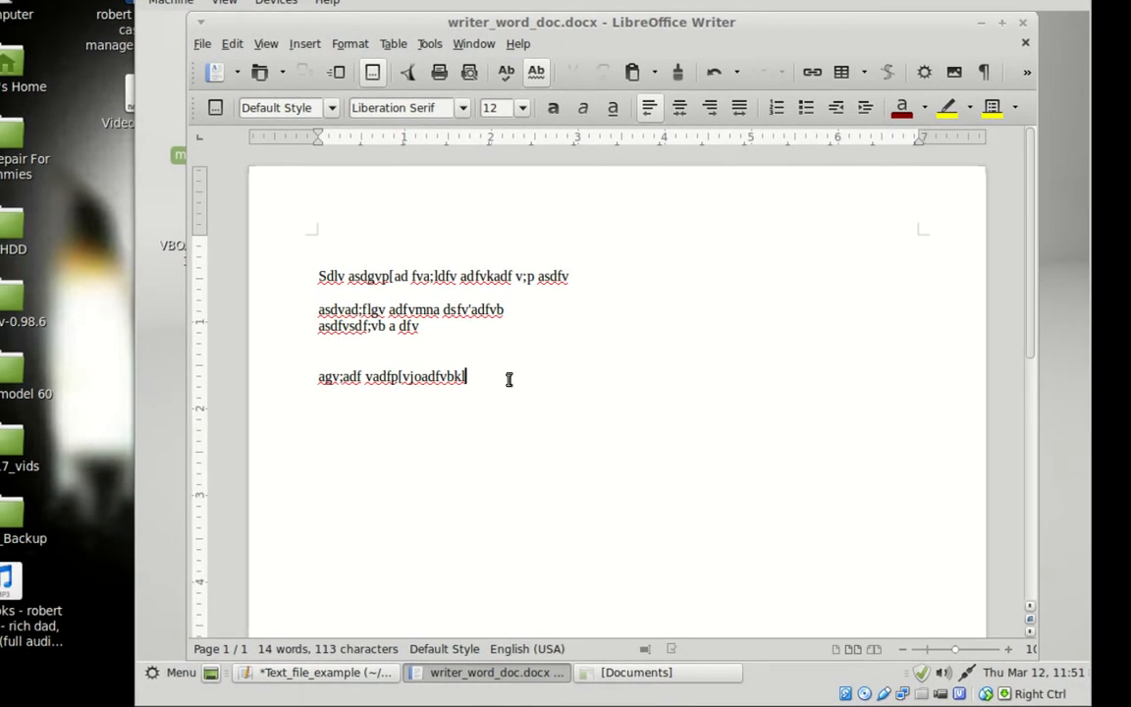
key("Return")
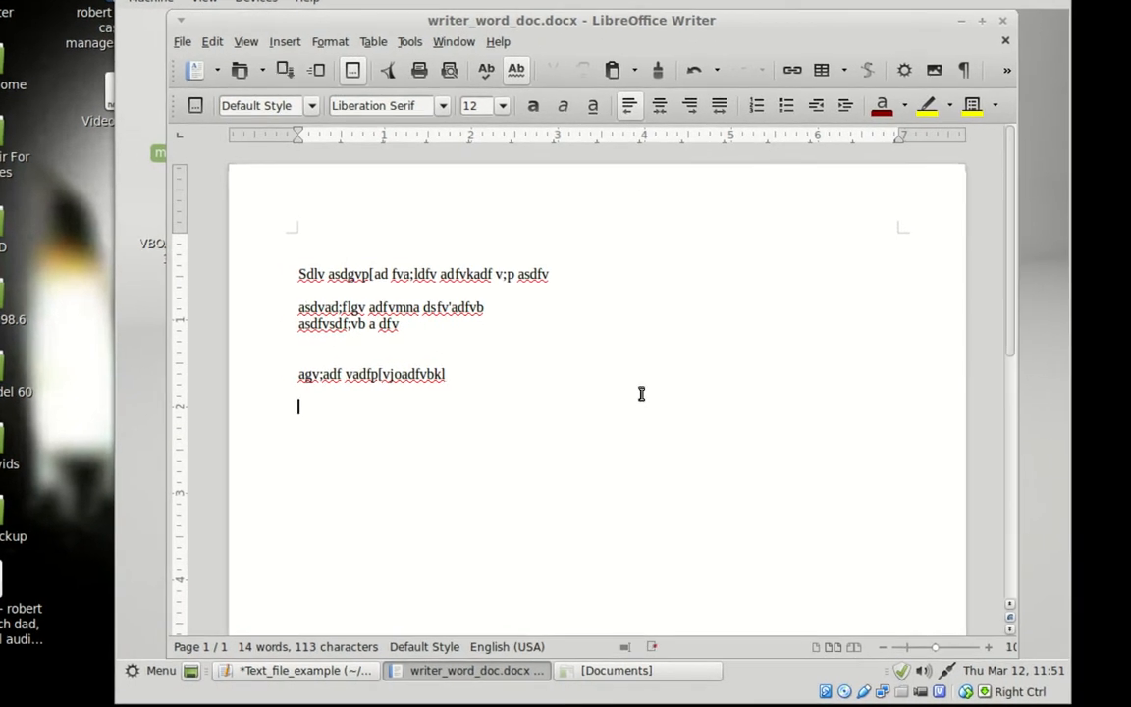
type("606fb641dgbnfgb")
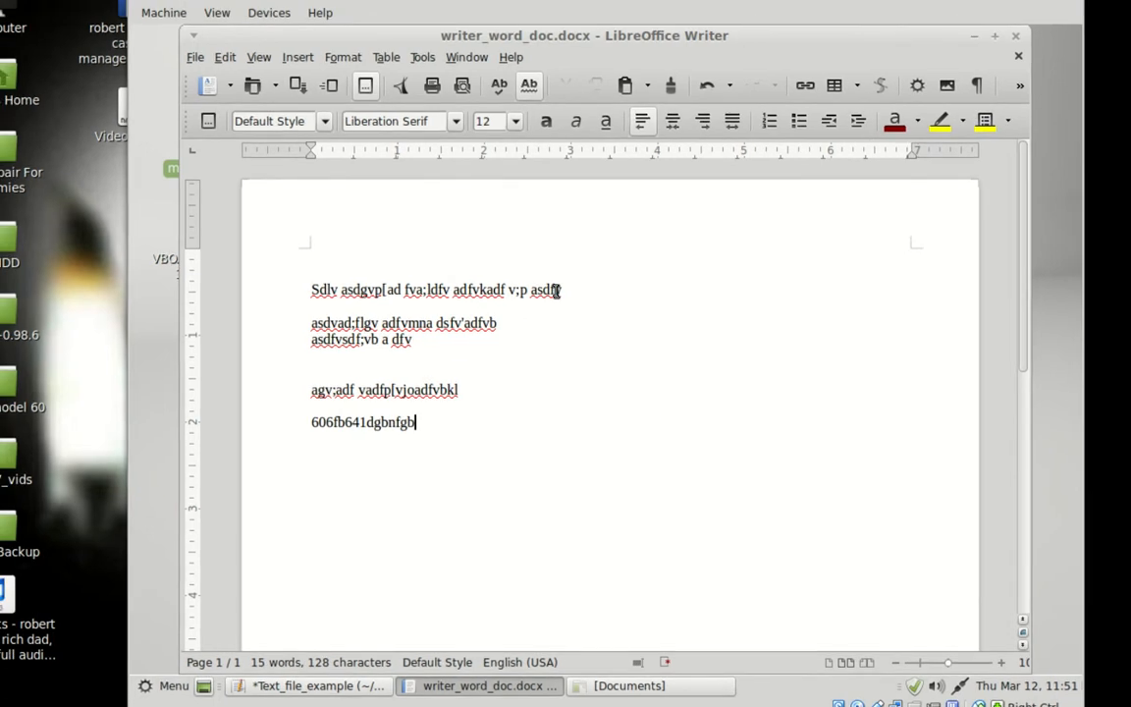
- Save the changes to writer_word_doc.docx in its existing format and close the document window
left_click(554, 248)
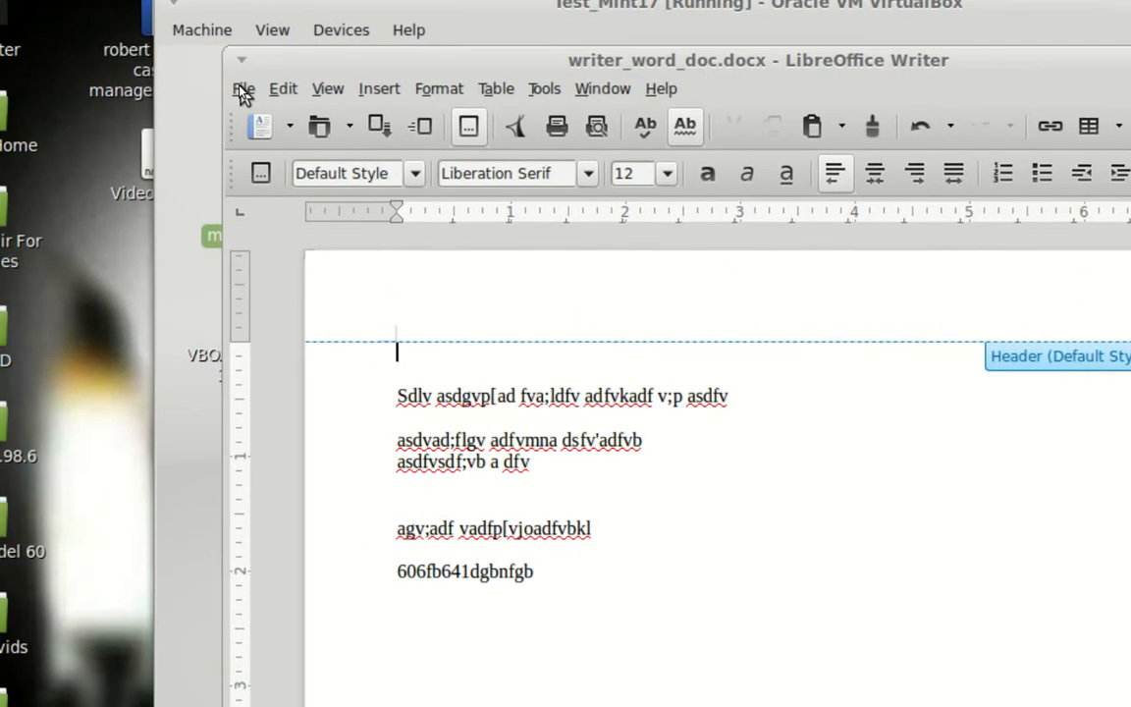
left_click(243, 91)
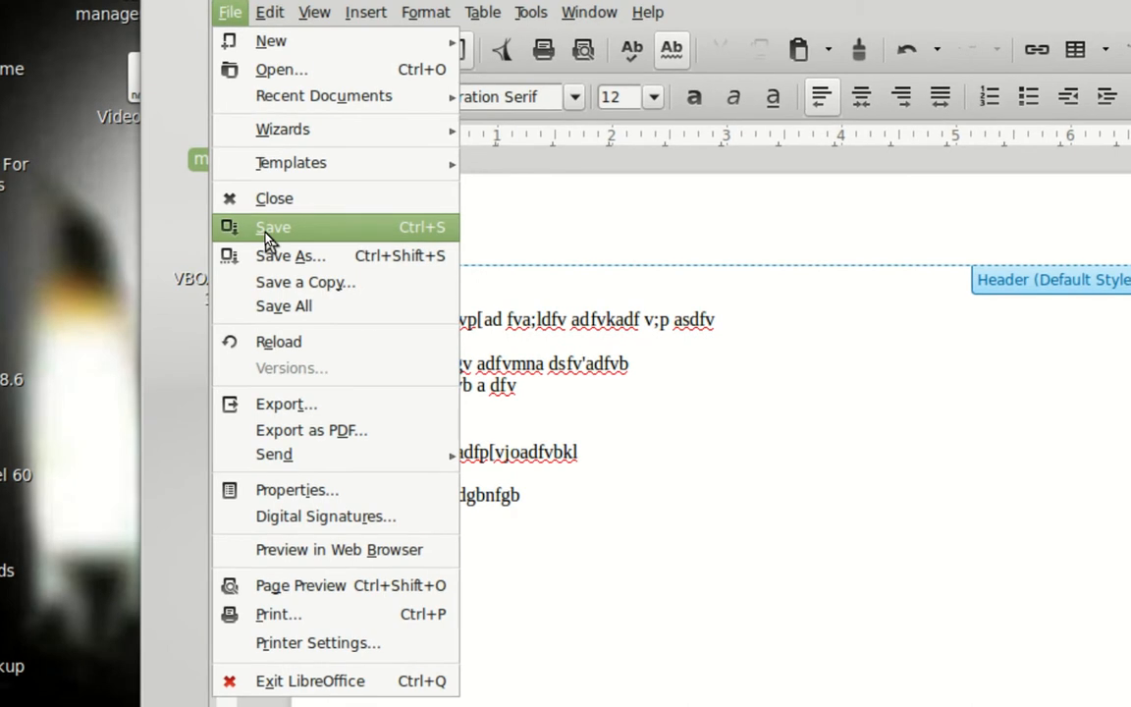
left_click(270, 228)
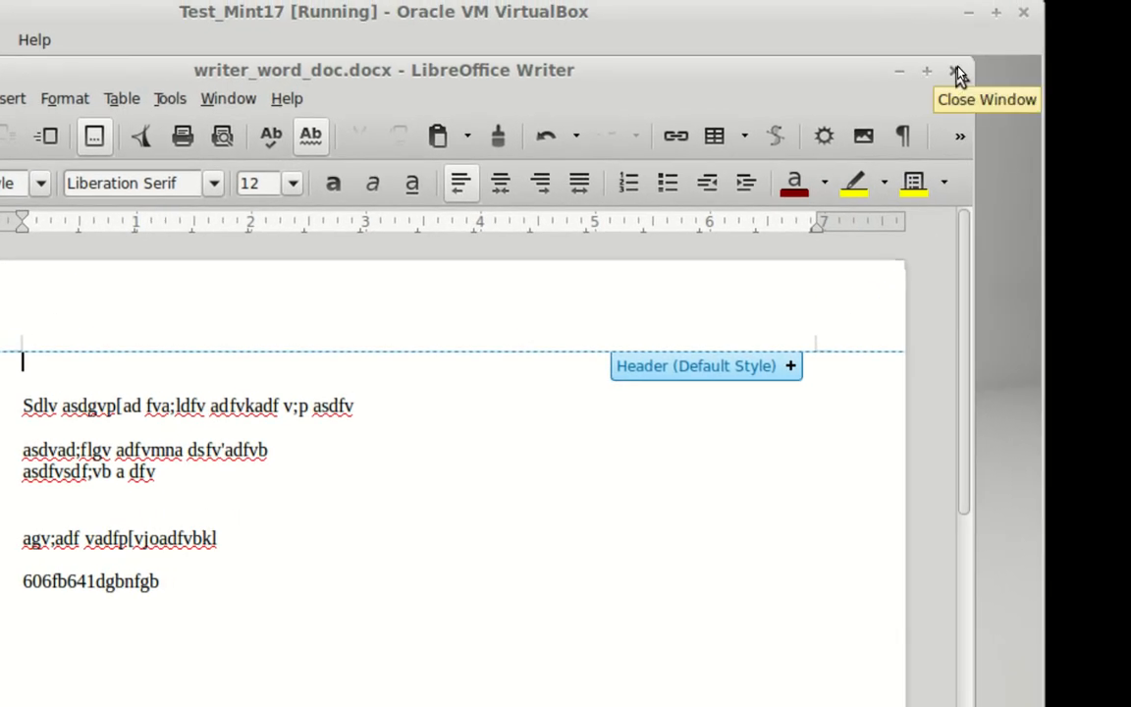
left_click(957, 72)
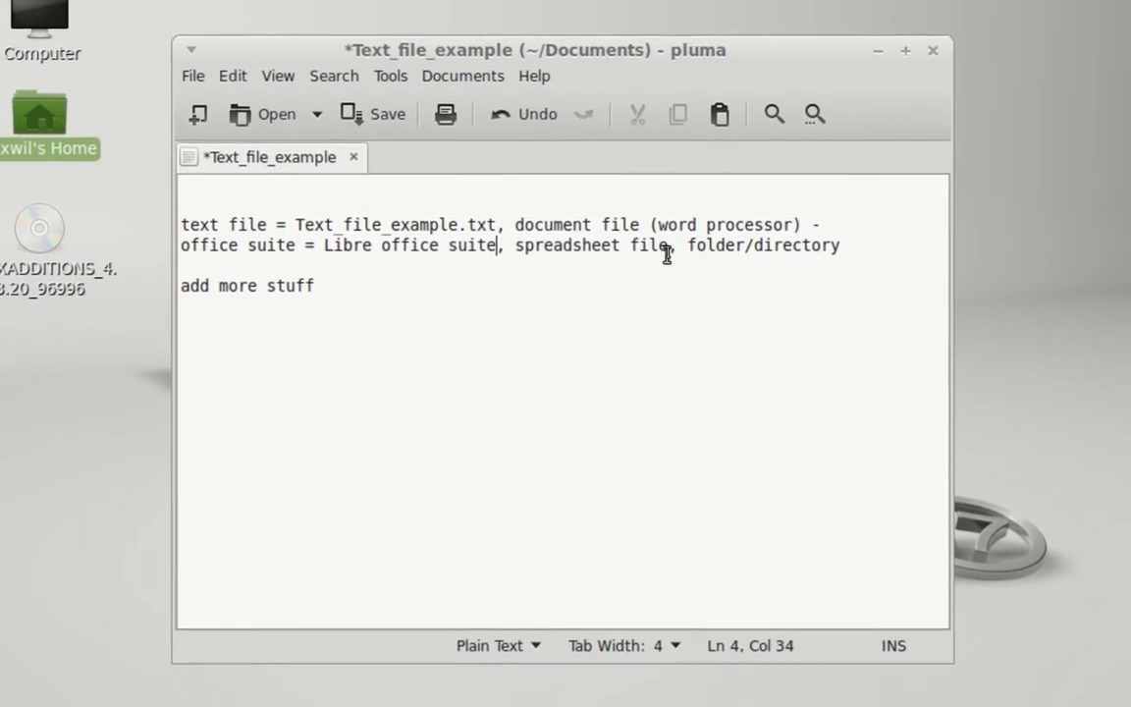
- Insert " - file_name.xls" after "spreadsheet file" in Text_file_example and save the text file
left_click_drag(667, 252, 569, 249)
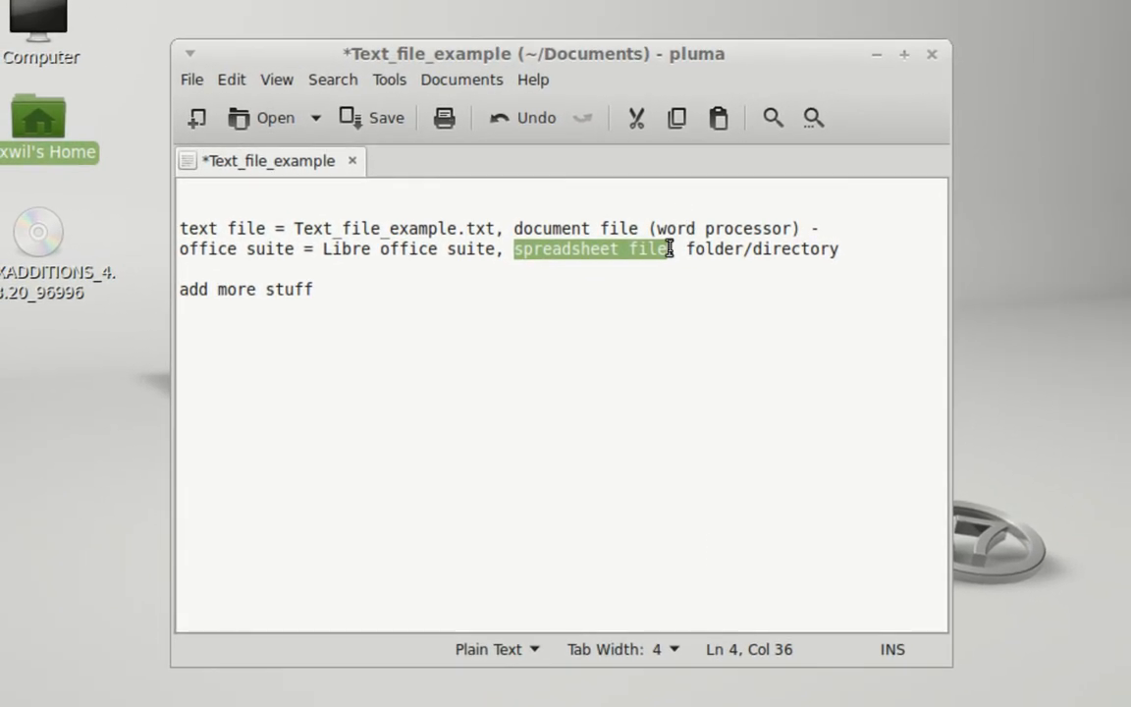
left_click(670, 248)
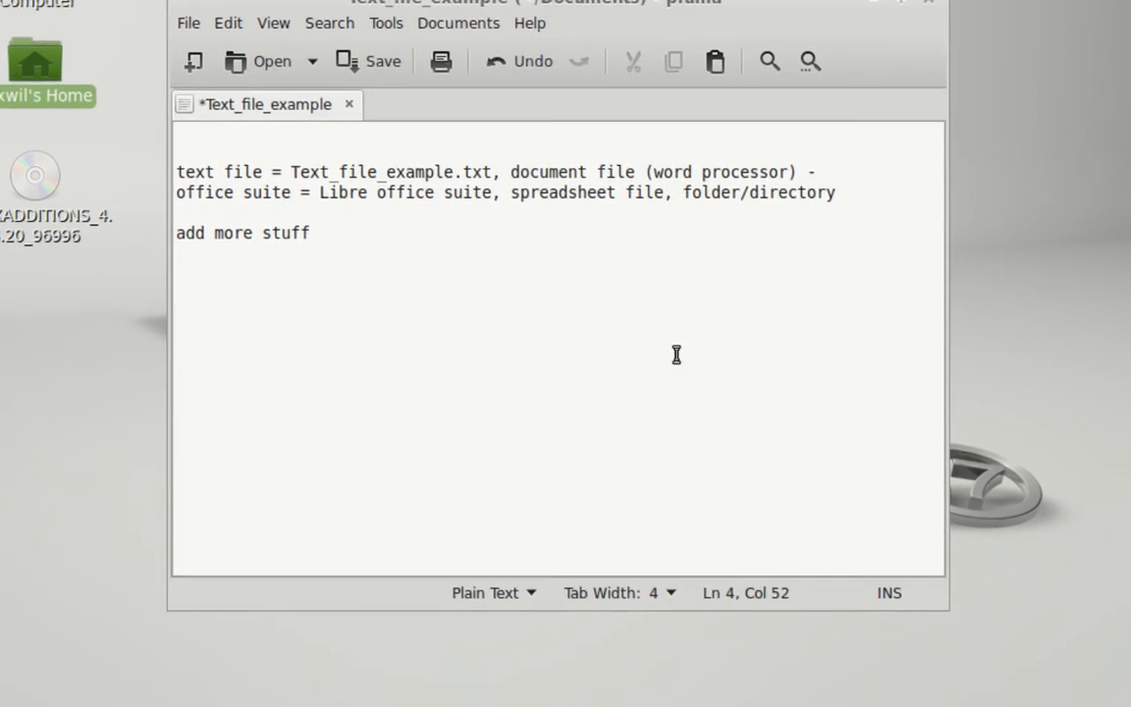
type("- ")
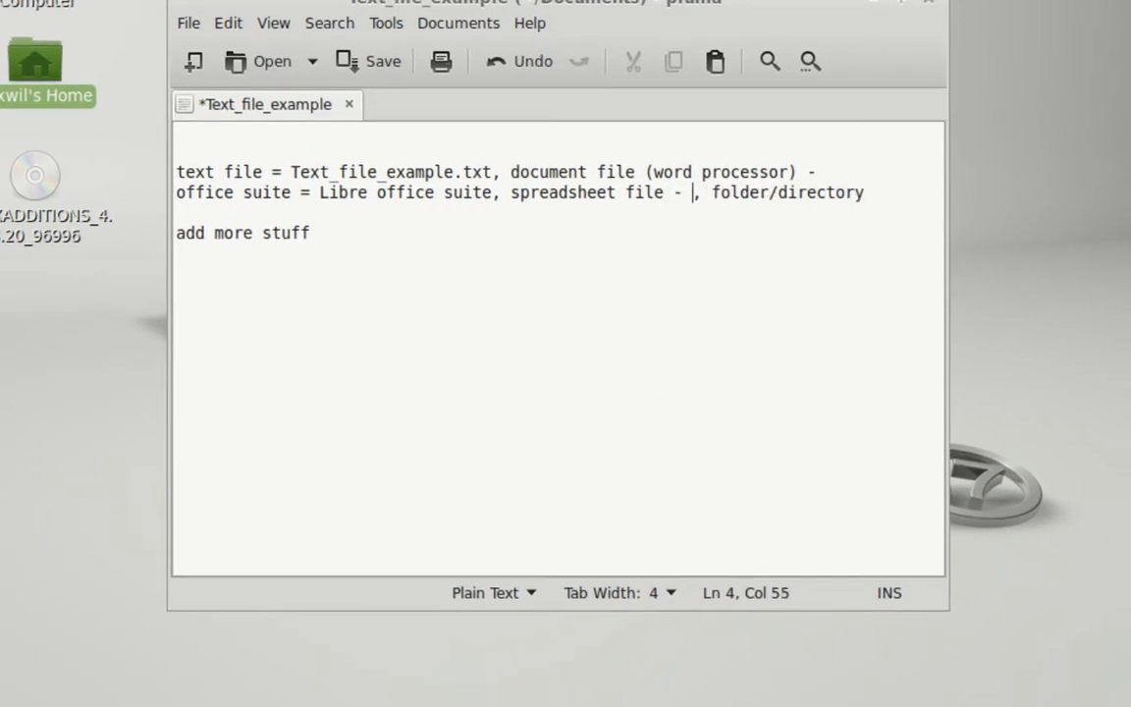
type("file_nam")
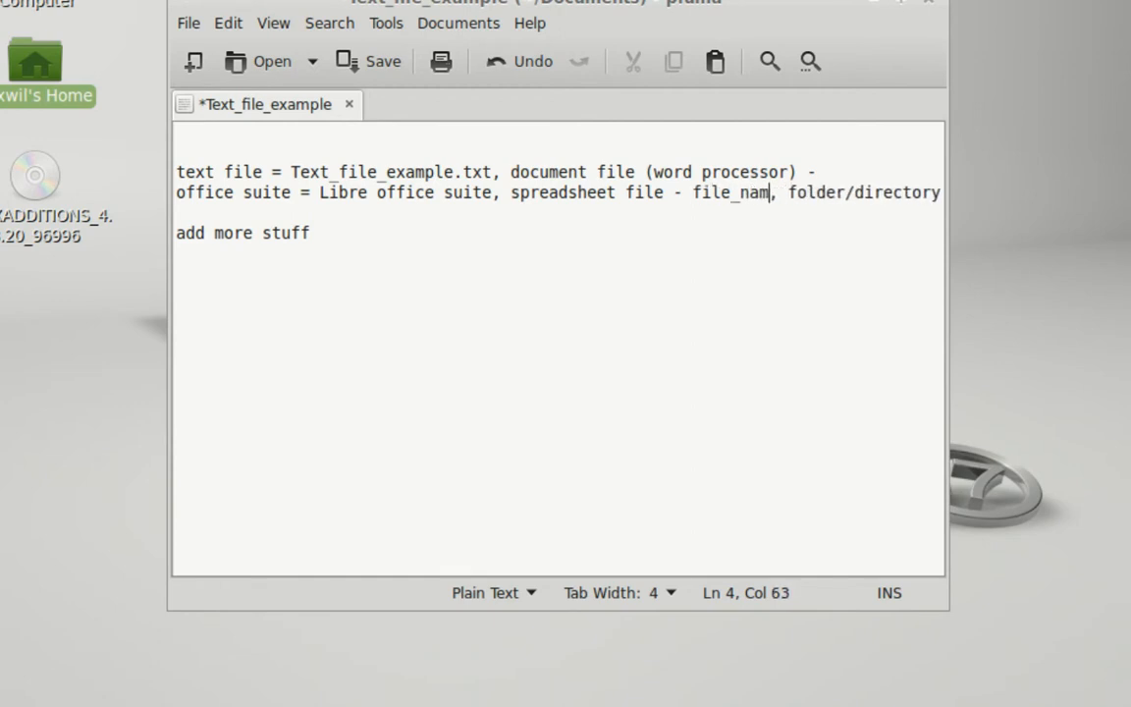
type("e.xls")
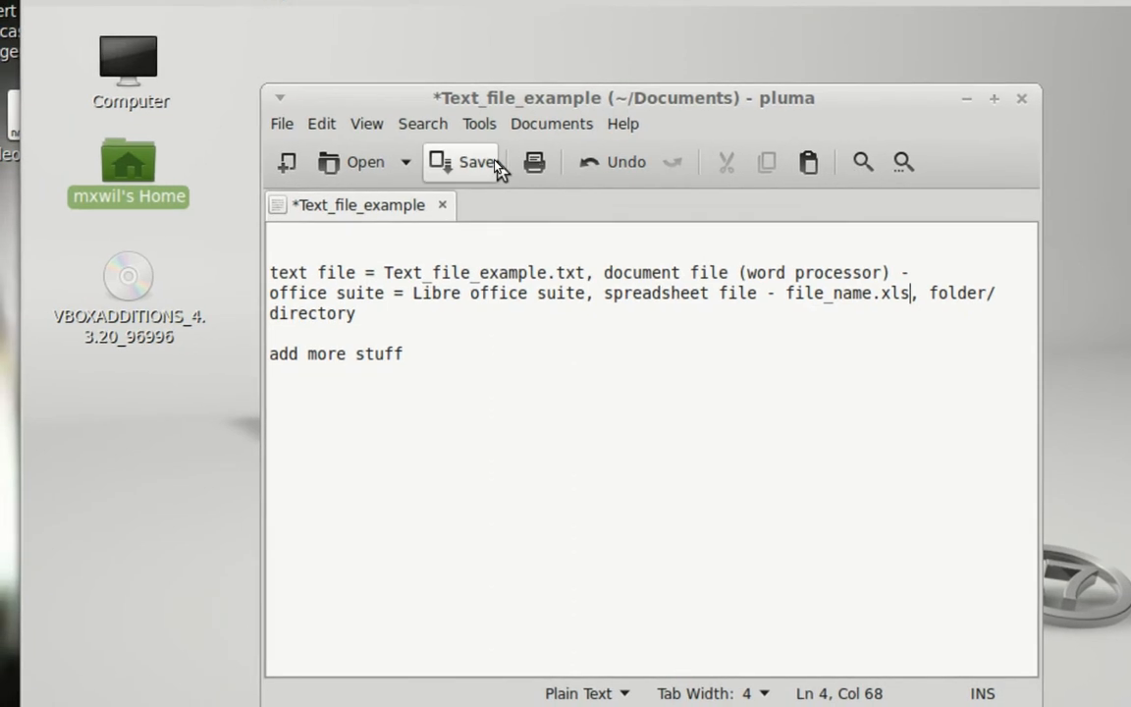
left_click(461, 163)
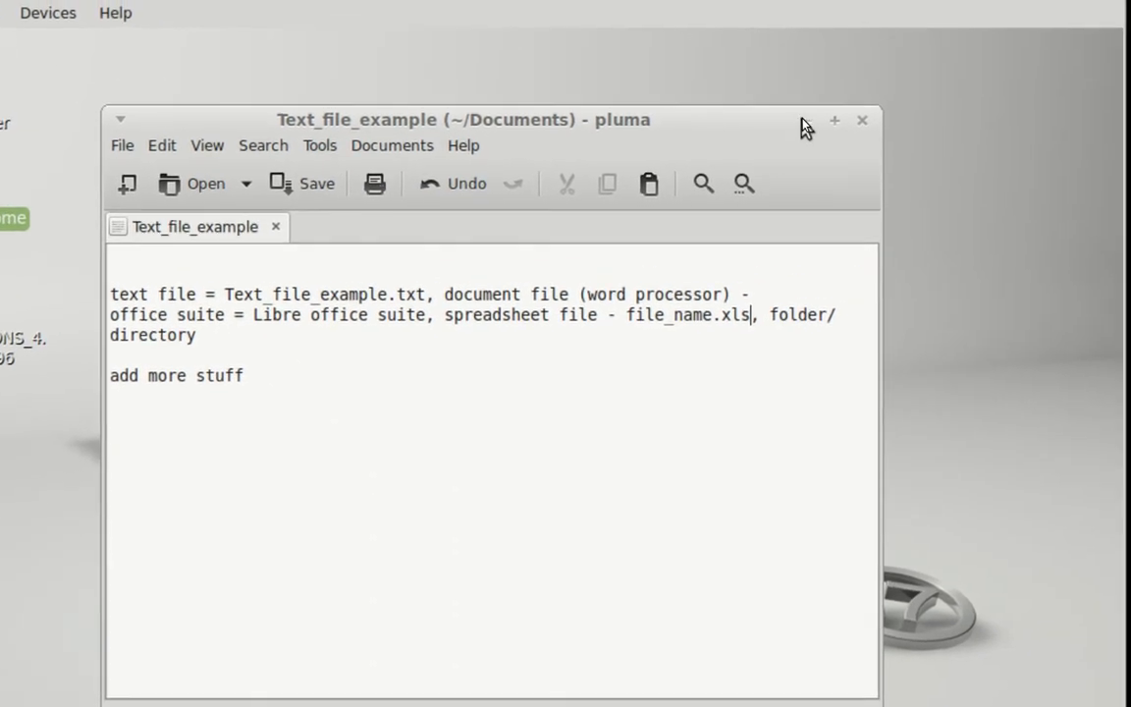
- Minimize the text editor and launch LibreOffice Calc from the Office category of the applications
left_click(806, 123)
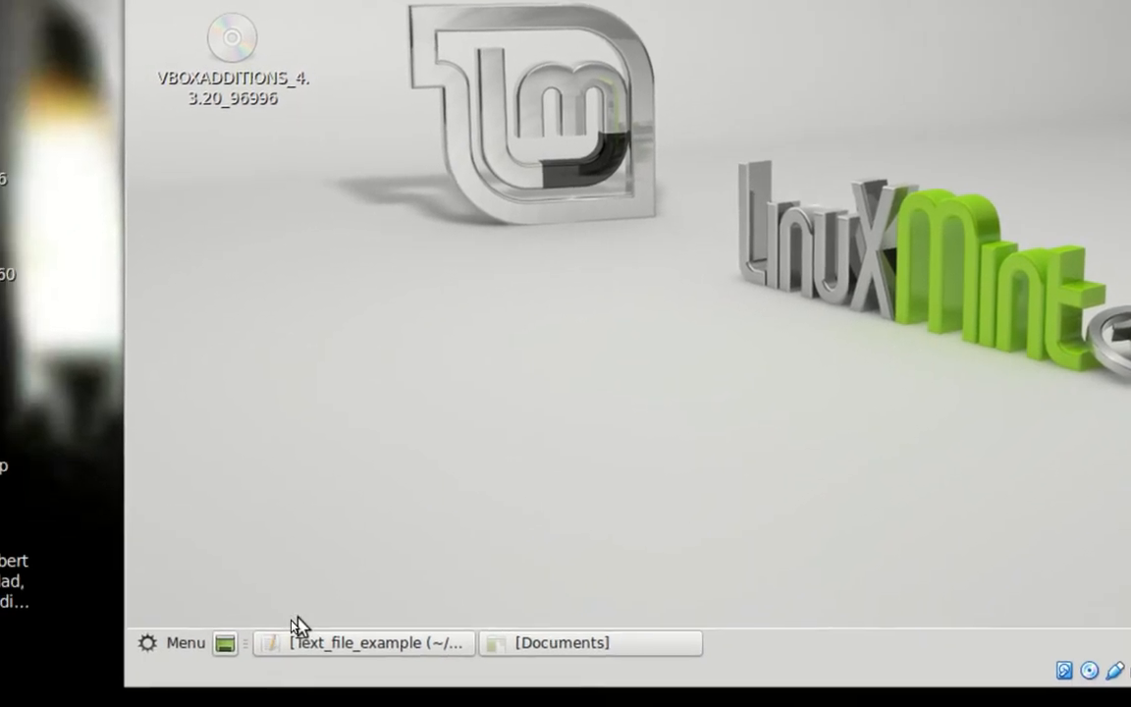
left_click(152, 643)
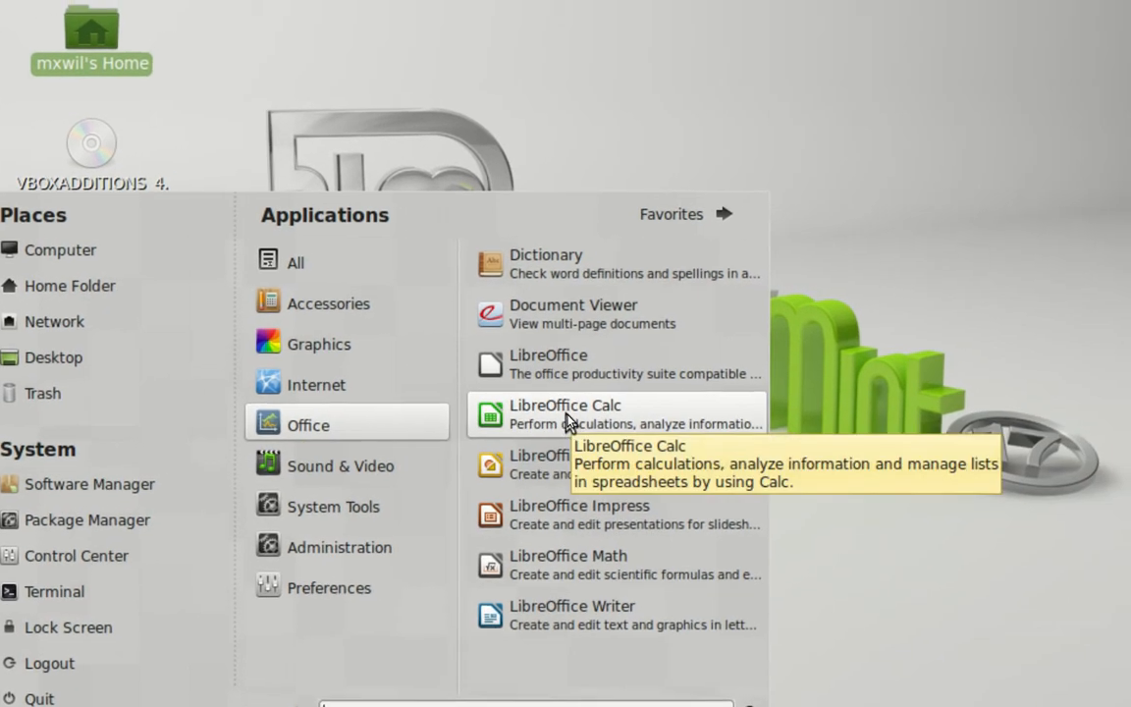
left_click(631, 424)
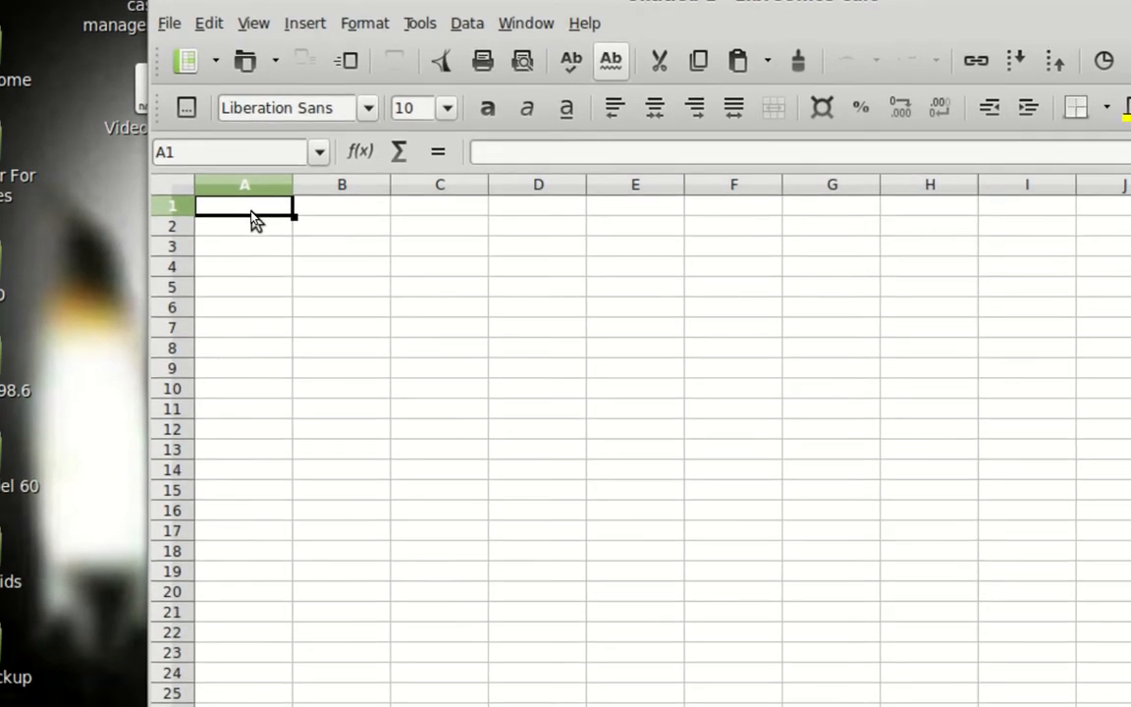
- Enter "sdl advdfv" in cell A1, "asdvasdfv;" in A3 and "adslflv adfvbdaf;b" in B3 of the blank spreadsheet
left_click_drag(254, 220, 269, 198)
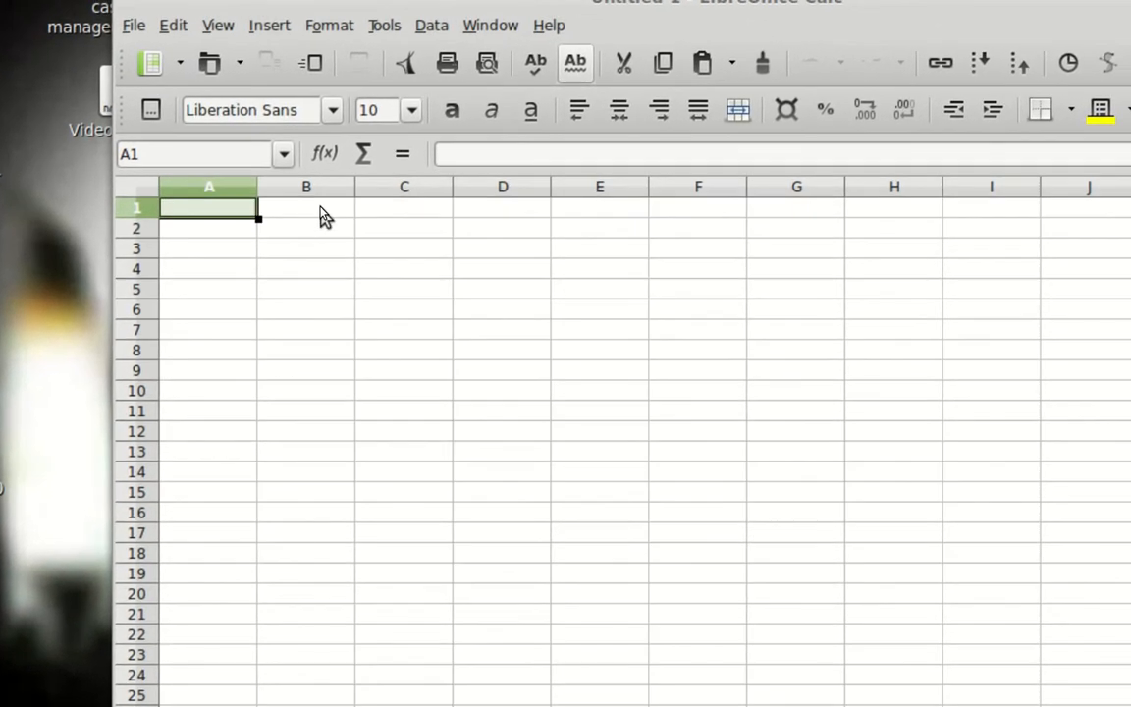
left_click(318, 207)
left_click(215, 207)
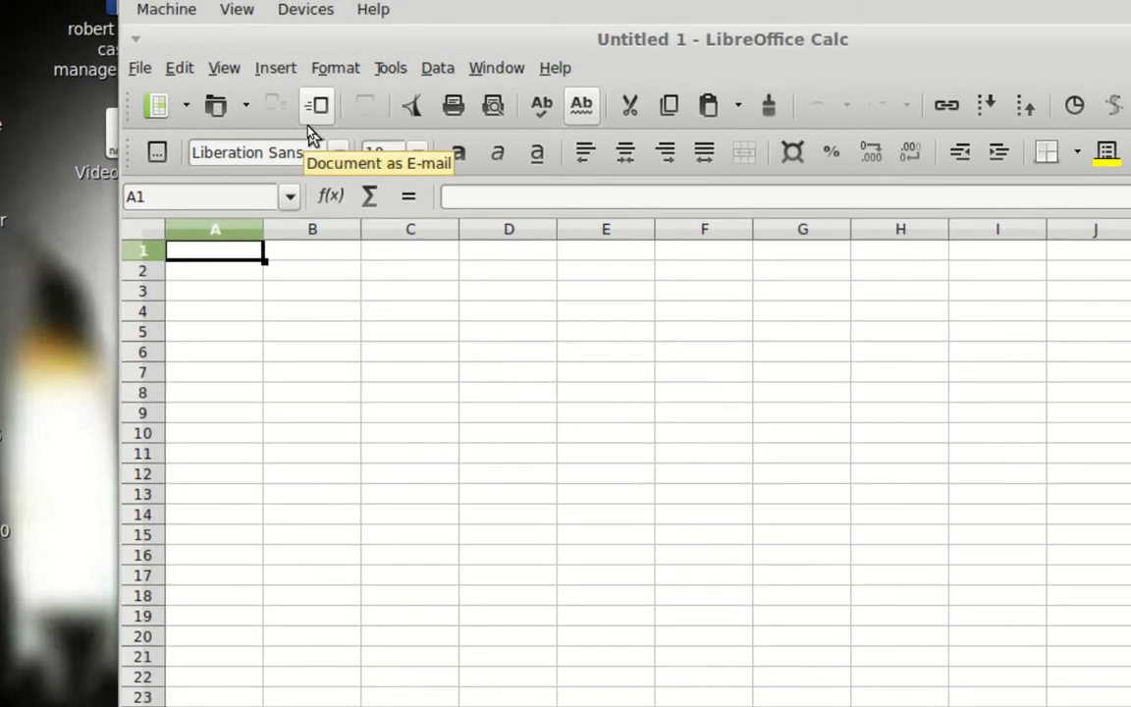
type("sdl advdfv")
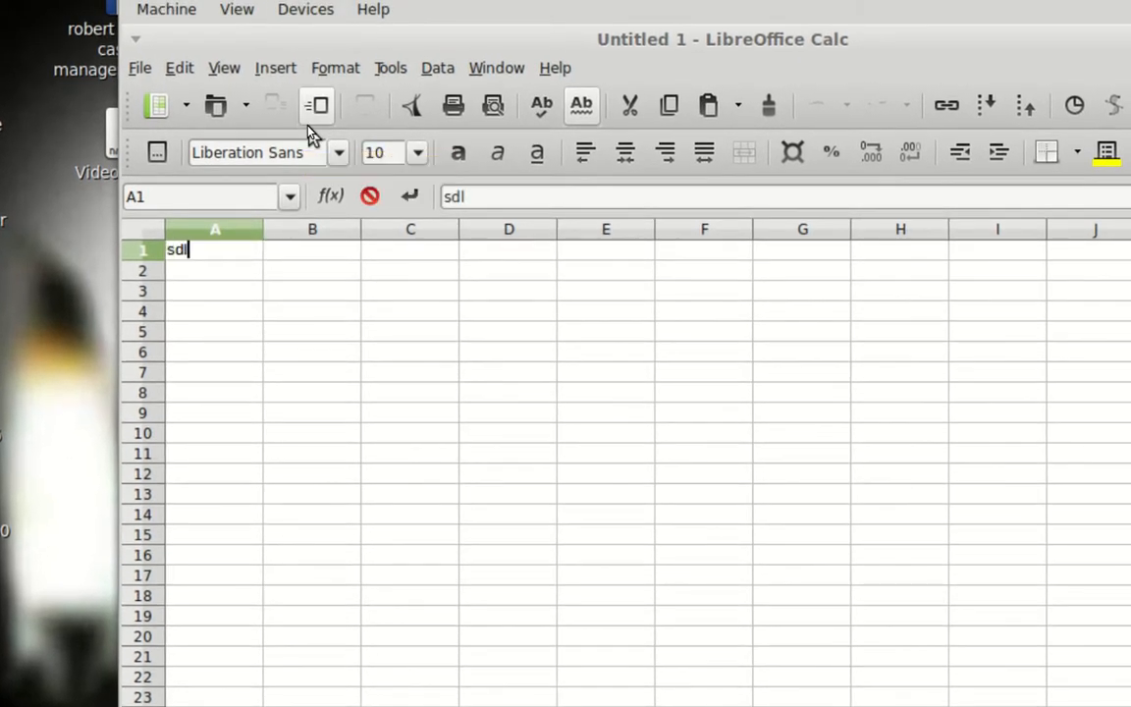
key("Return")
key("Return")
type("asdvasdfv;")
key("Tab")
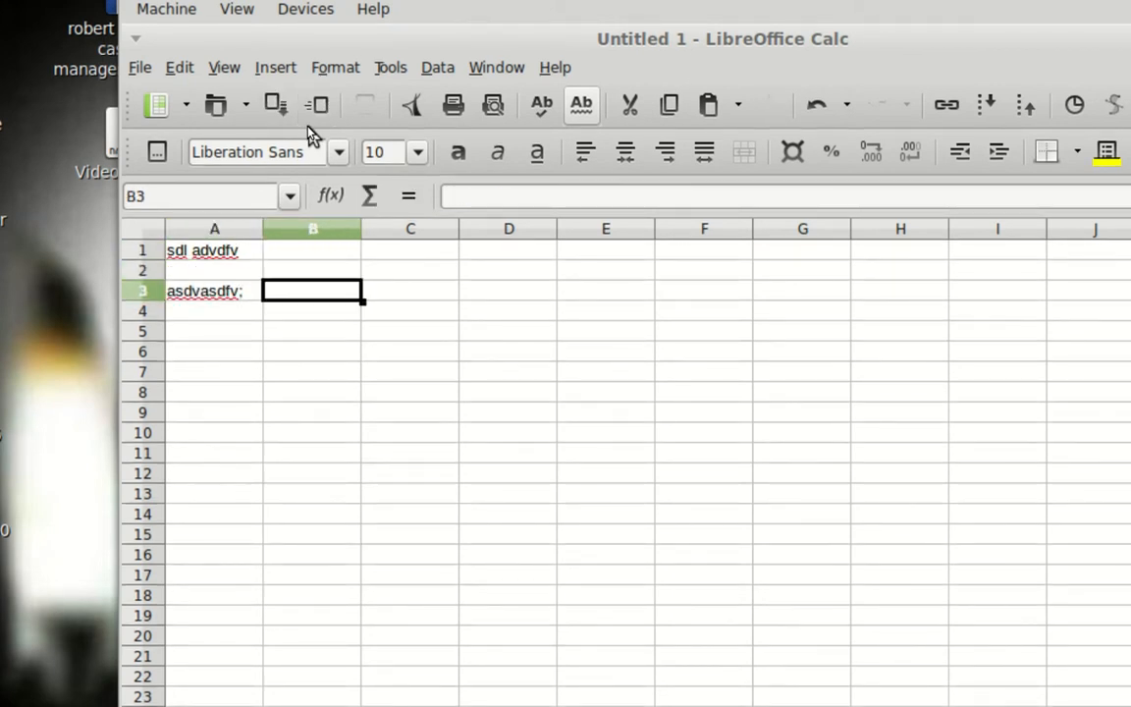
type("adslflv adfvbdaf;b")
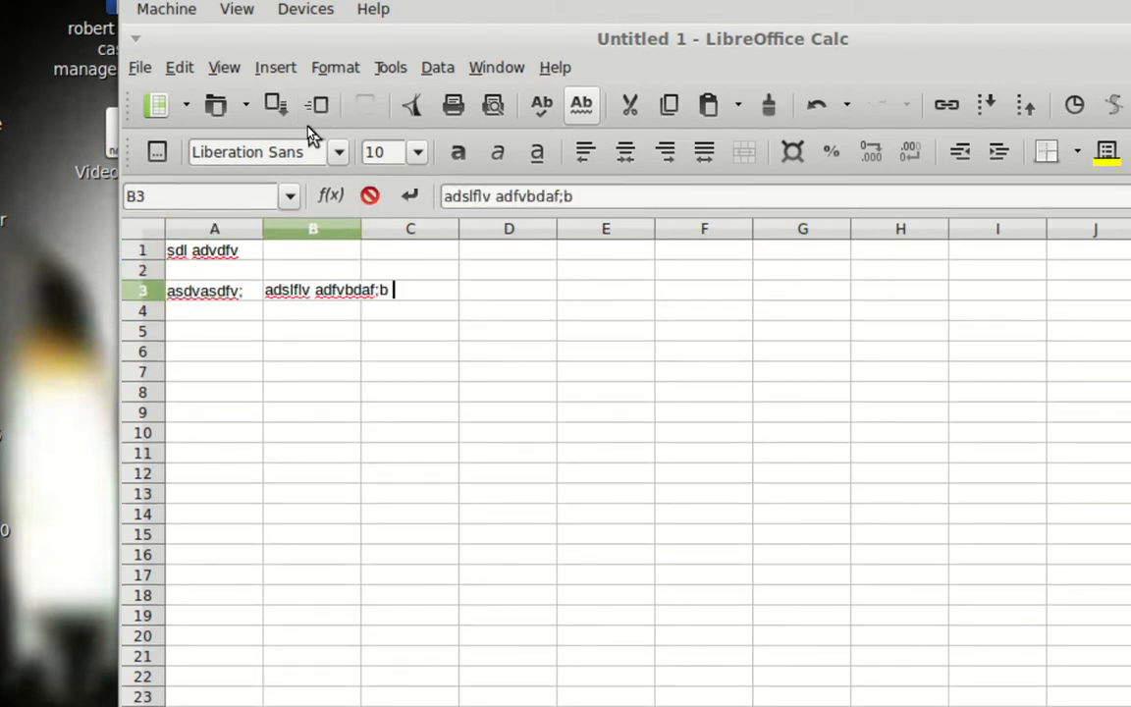
key("Return")
- Enter "adfvbl;ad fvb" in cell A5 and "adfvbadf" in A7, and select cell B3
key("Return")
type("adfvbl;ad fvb")
key("Return")
key("Return")
type("adfvbadf")
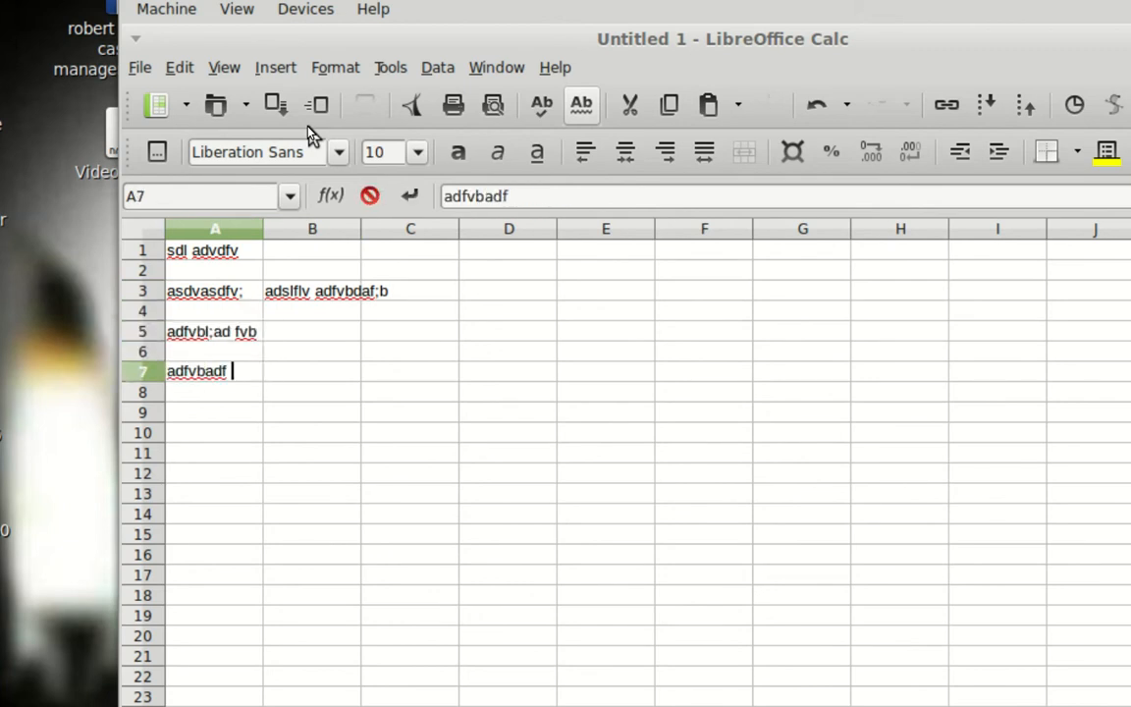
key("Return")
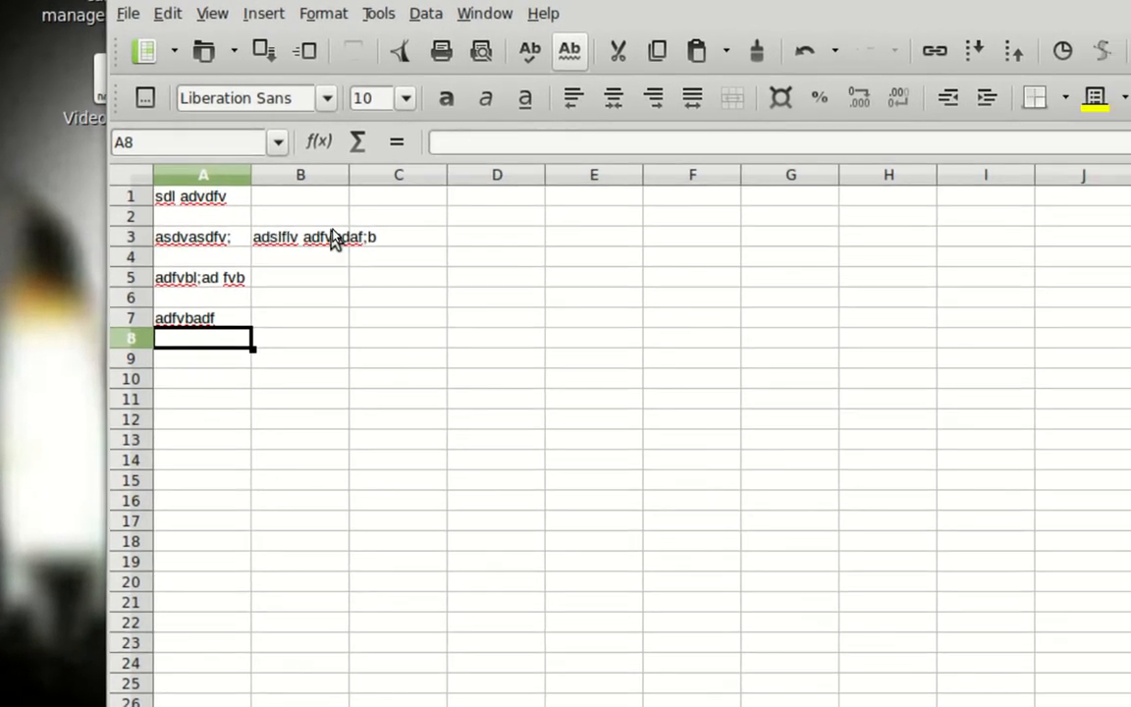
left_click(430, 255)
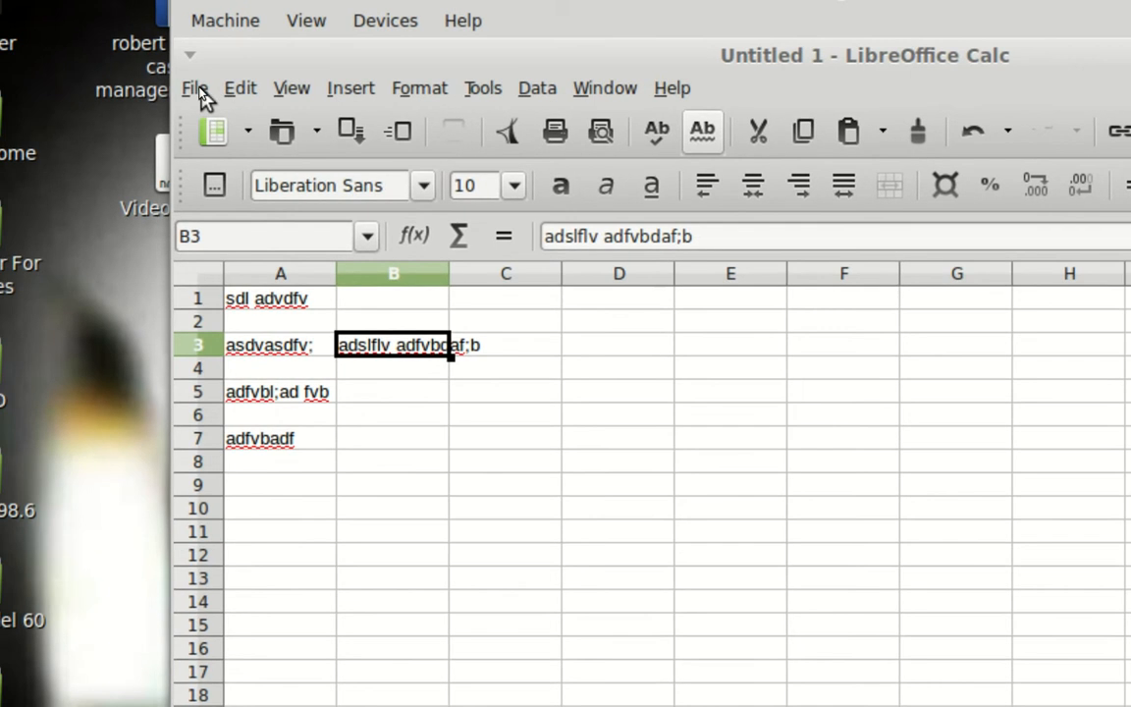
- Save the spreadsheet in the Documents folder as "spreadsheet-document" in Microsoft Excel 2007/2010/2013 XML (.xlsx) format
left_click(125, 87)
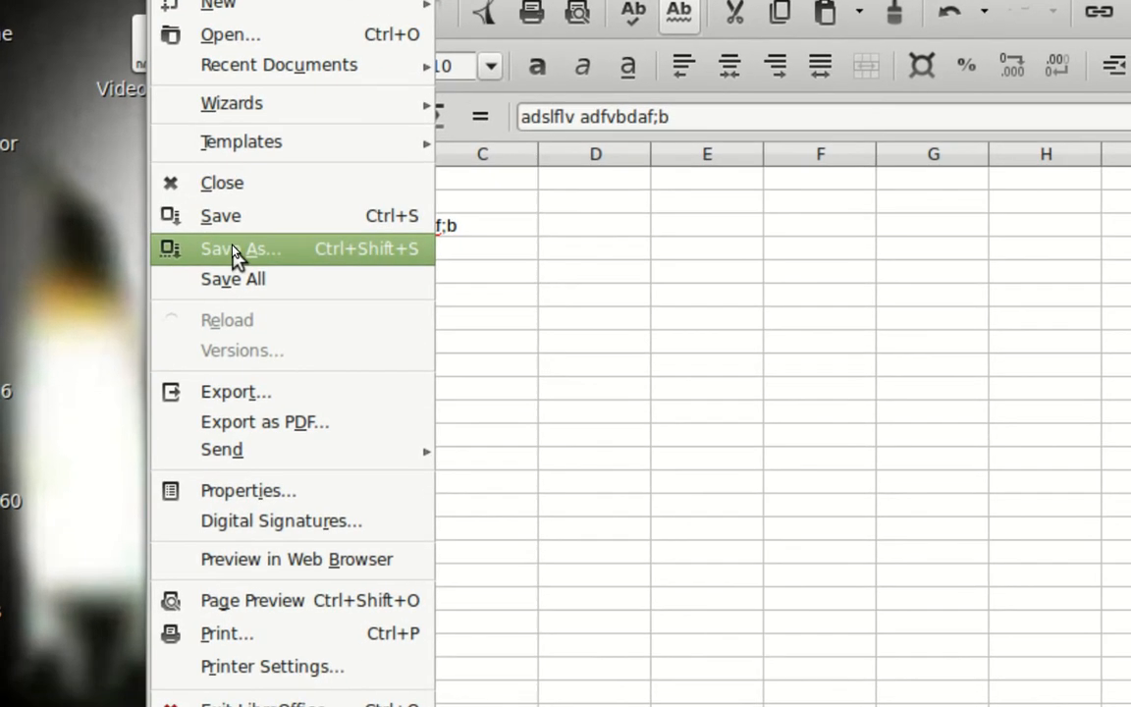
left_click(236, 250)
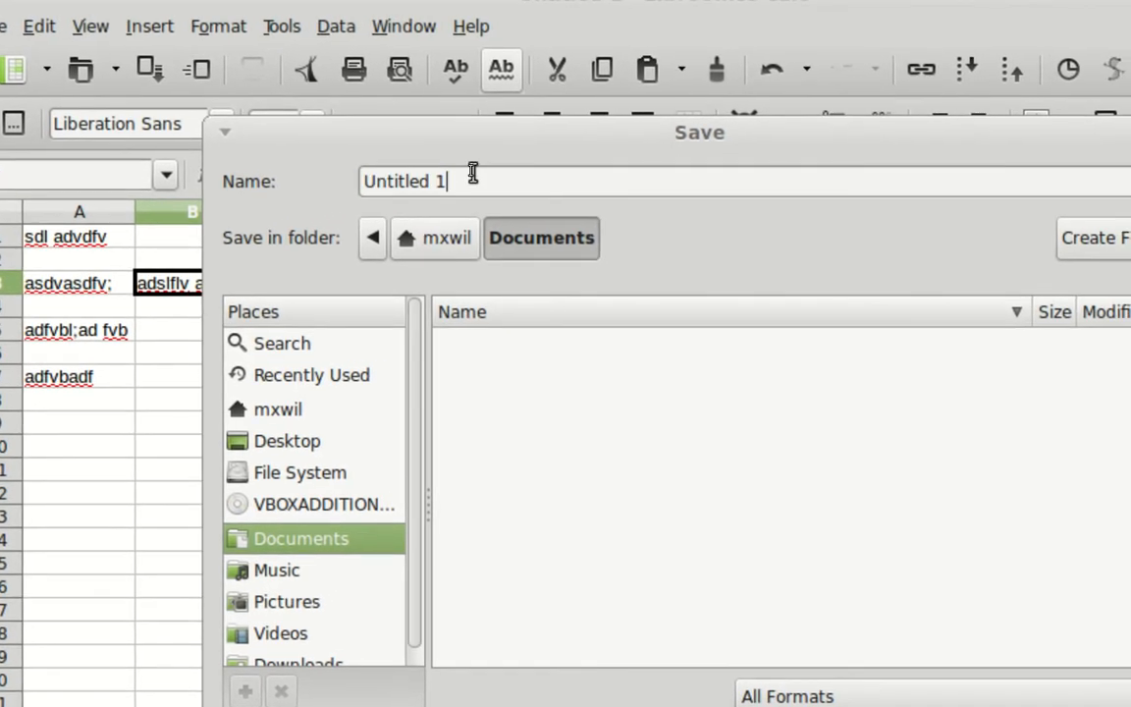
triple_click(472, 172)
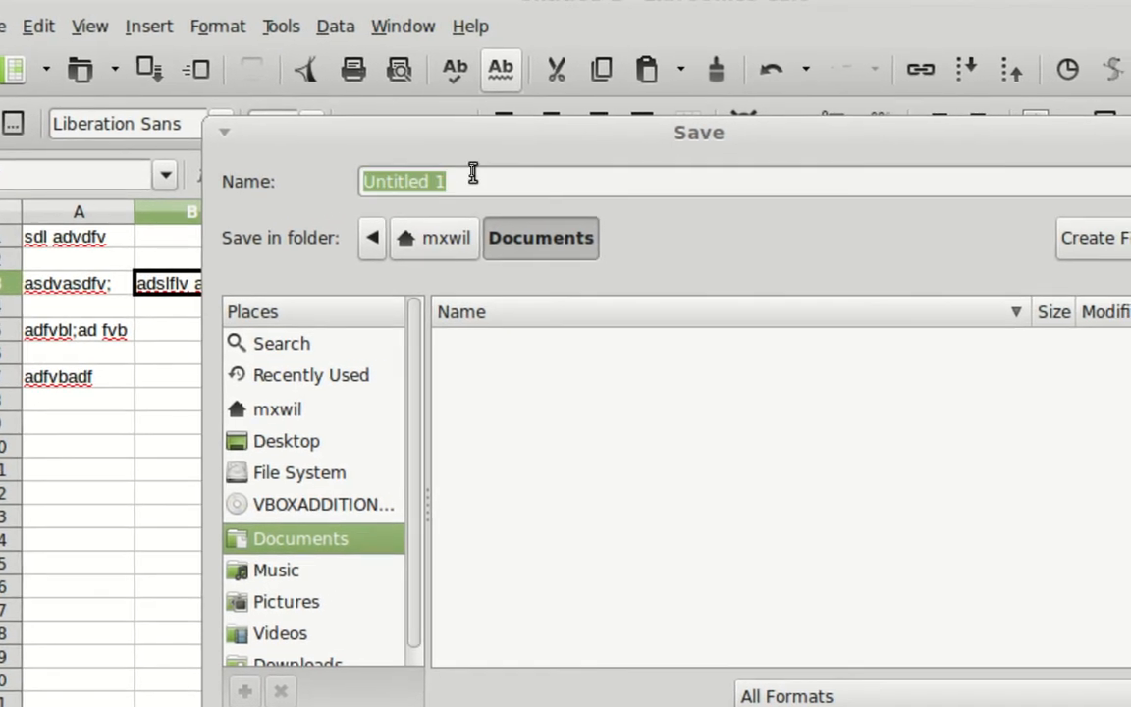
type("spreadsheet")
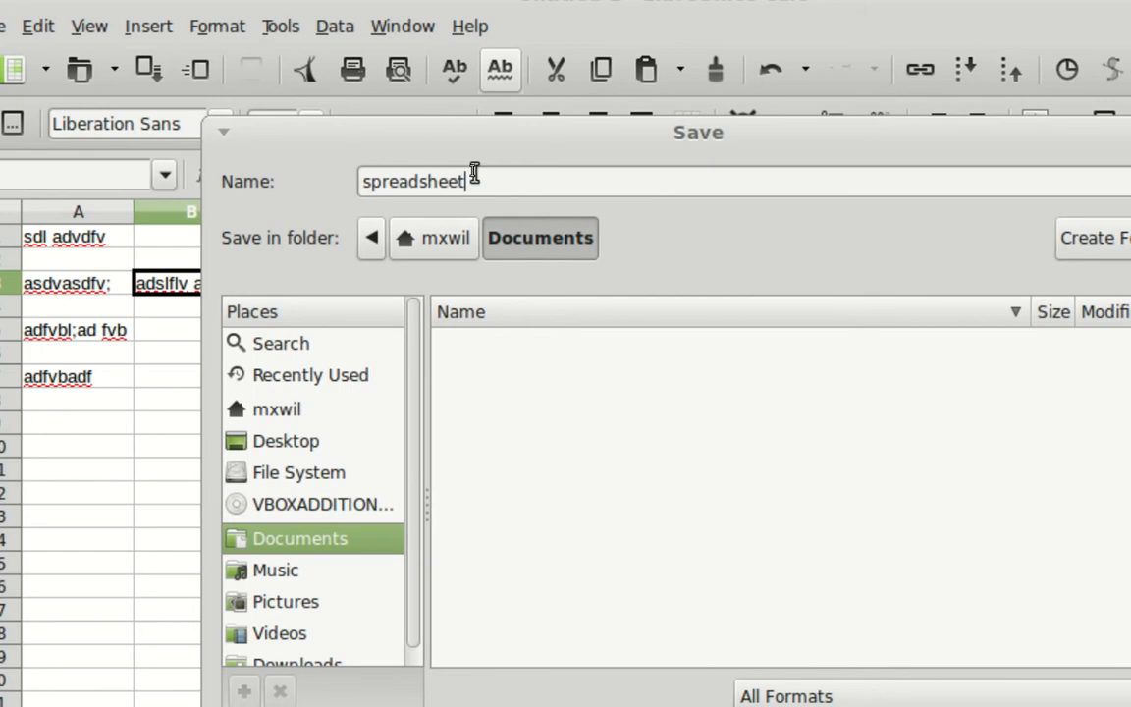
type("+_document")
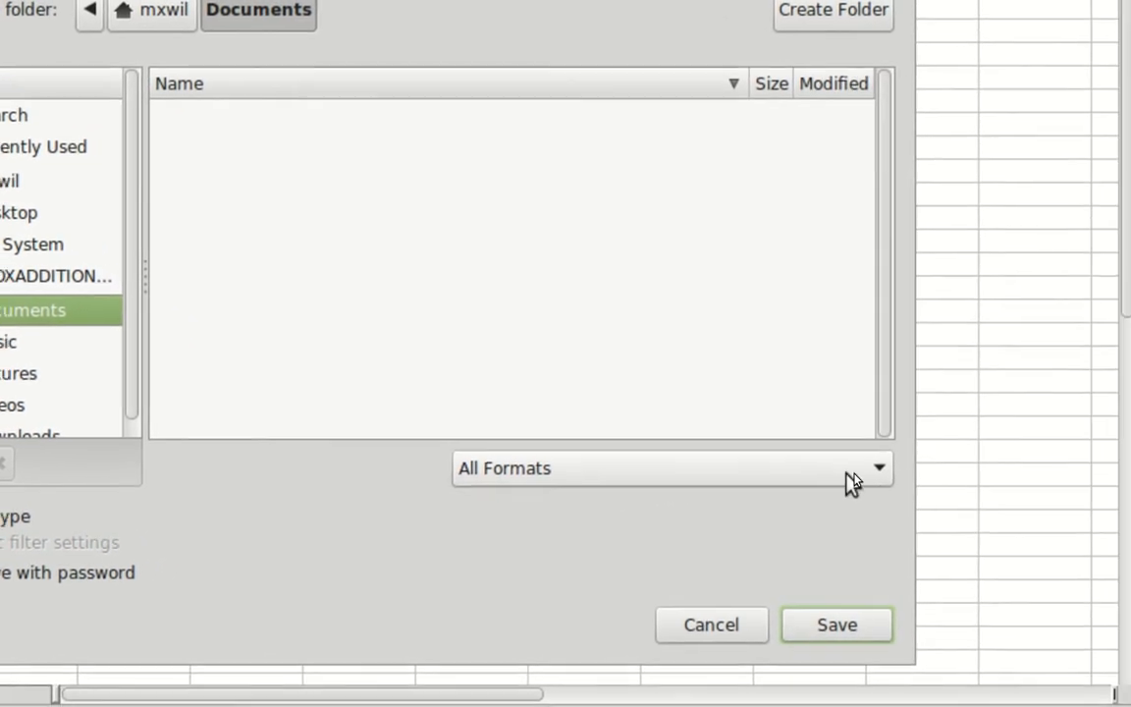
left_click(868, 479)
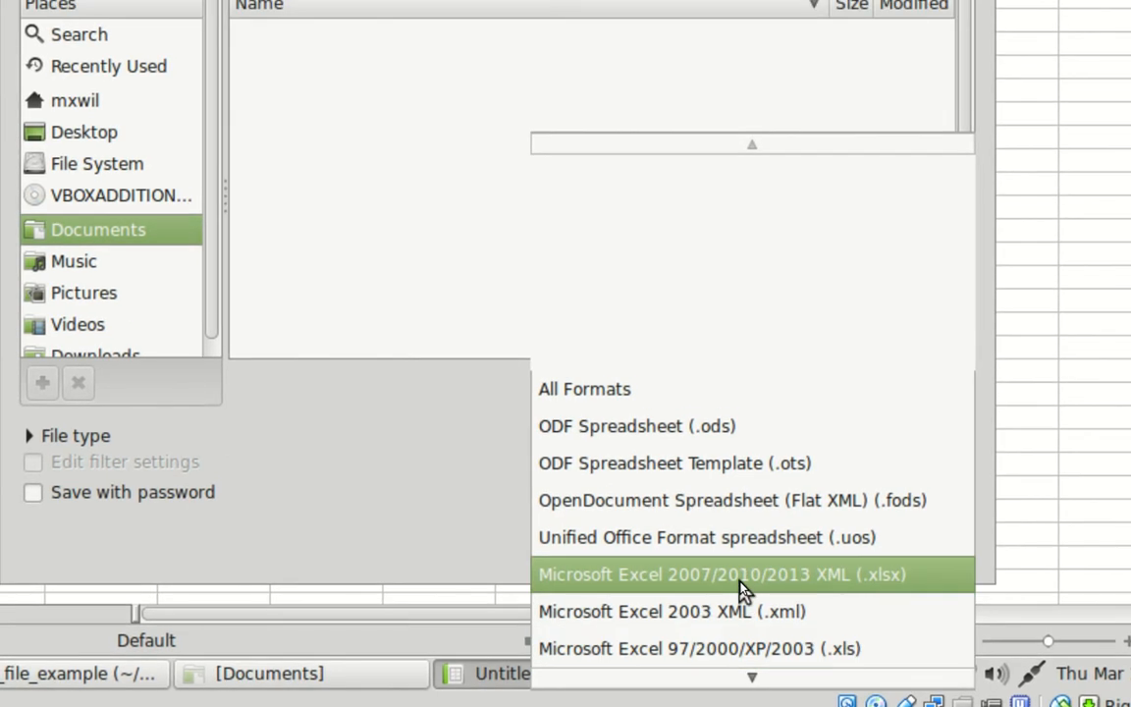
left_click(741, 579)
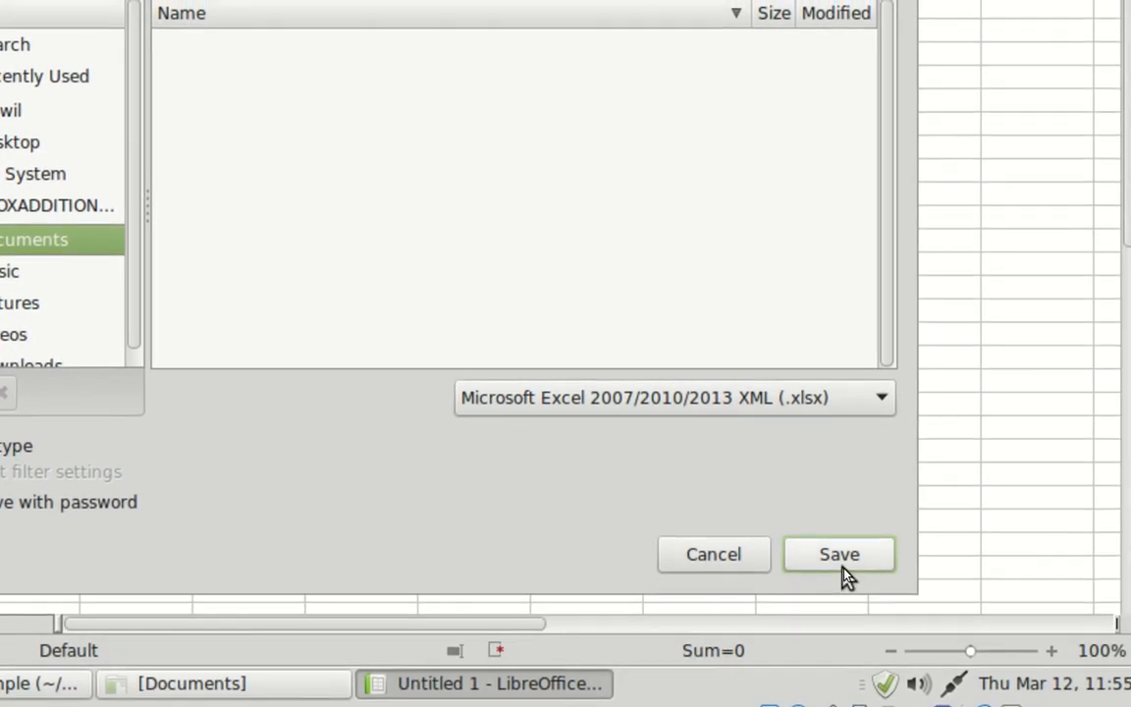
left_click(842, 566)
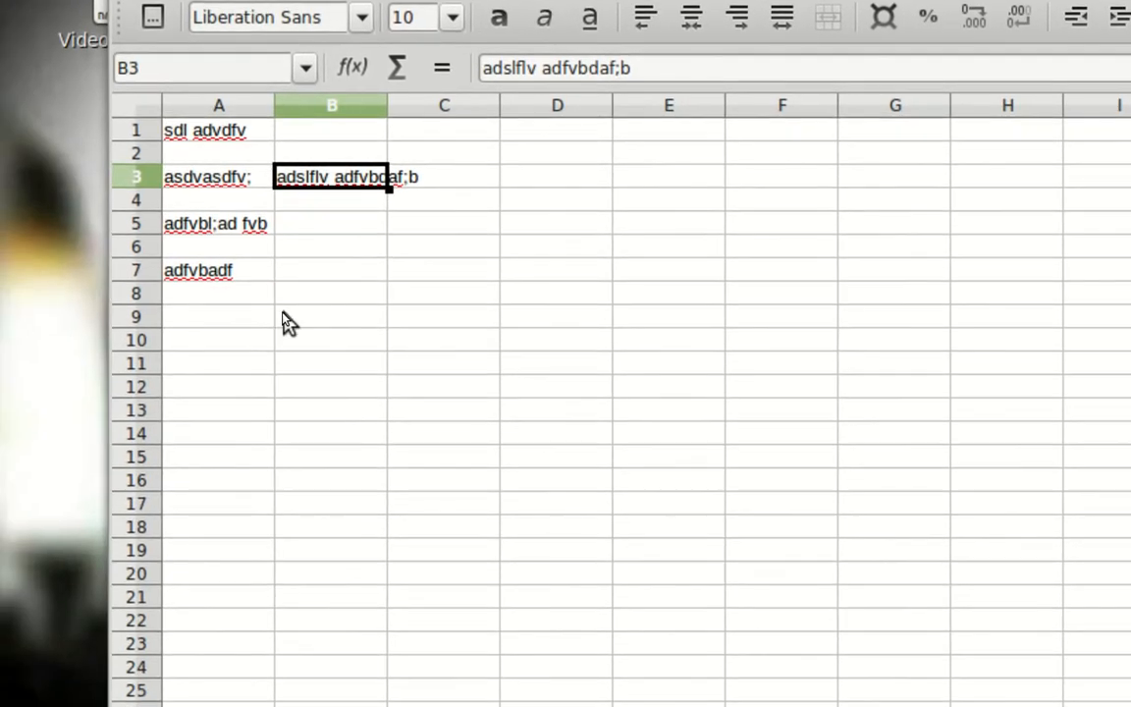
- Add a row of sample text with "asdvasv" in A9, "adflv davb" in B9 and "dflvb adfvb" in C9
left_click(236, 320)
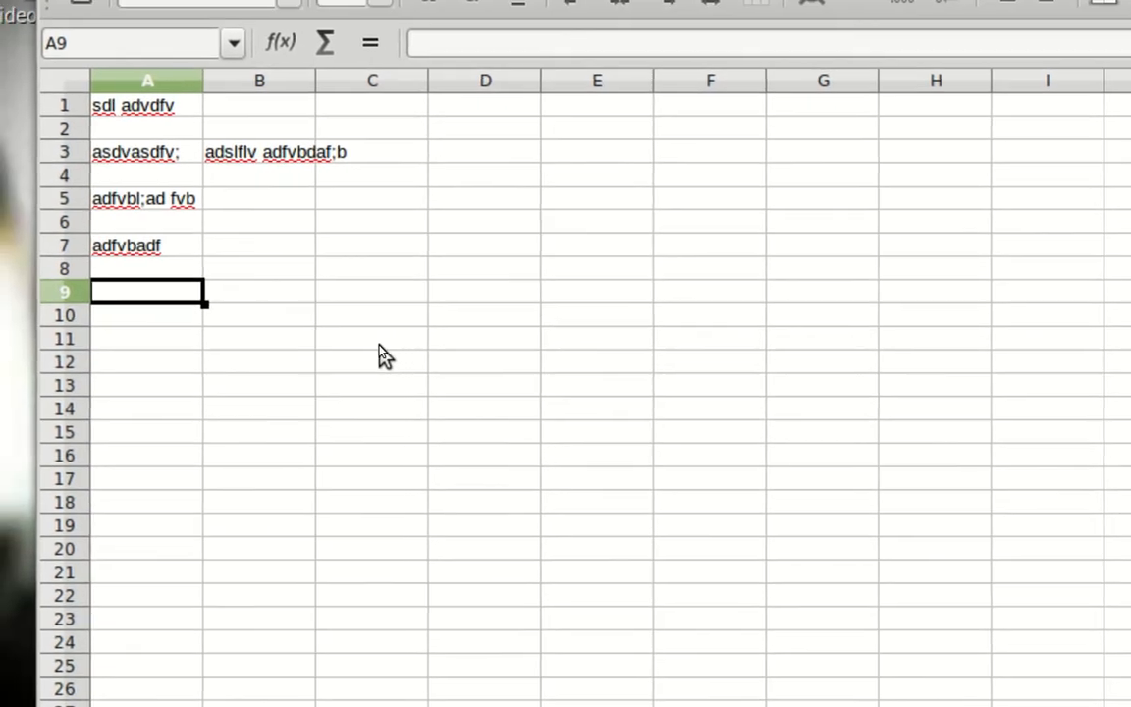
type("asdvasv")
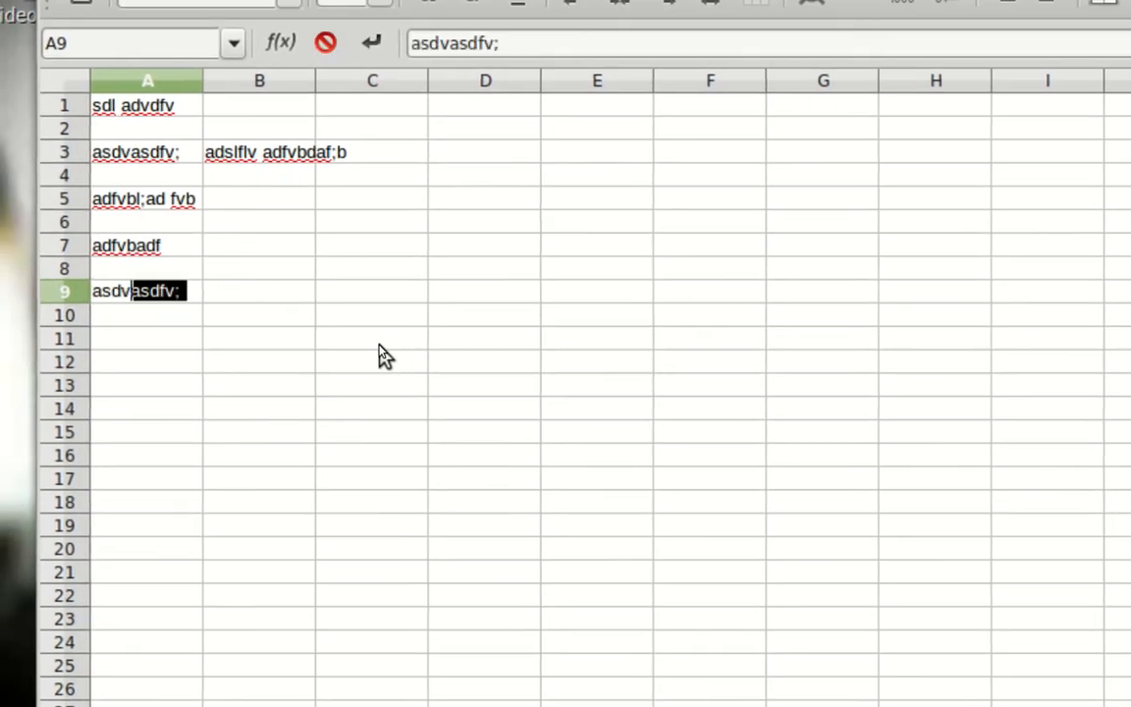
key("Tab")
type("adflv davb")
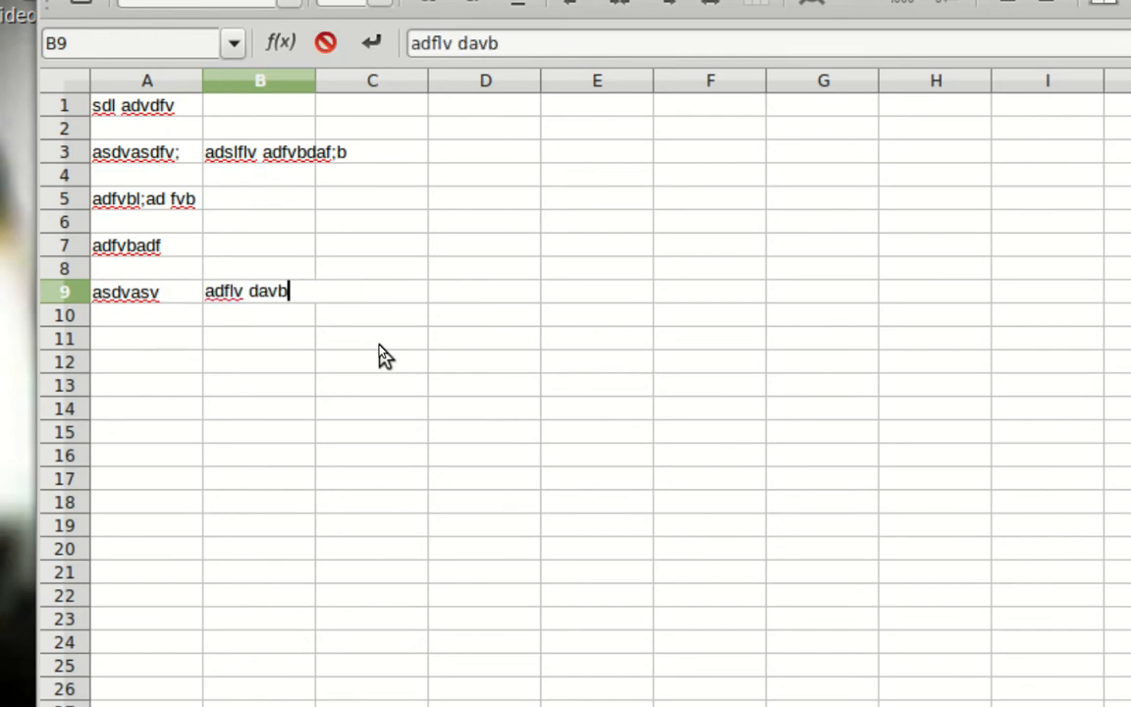
key("Tab")
type("dflvb adfvb")
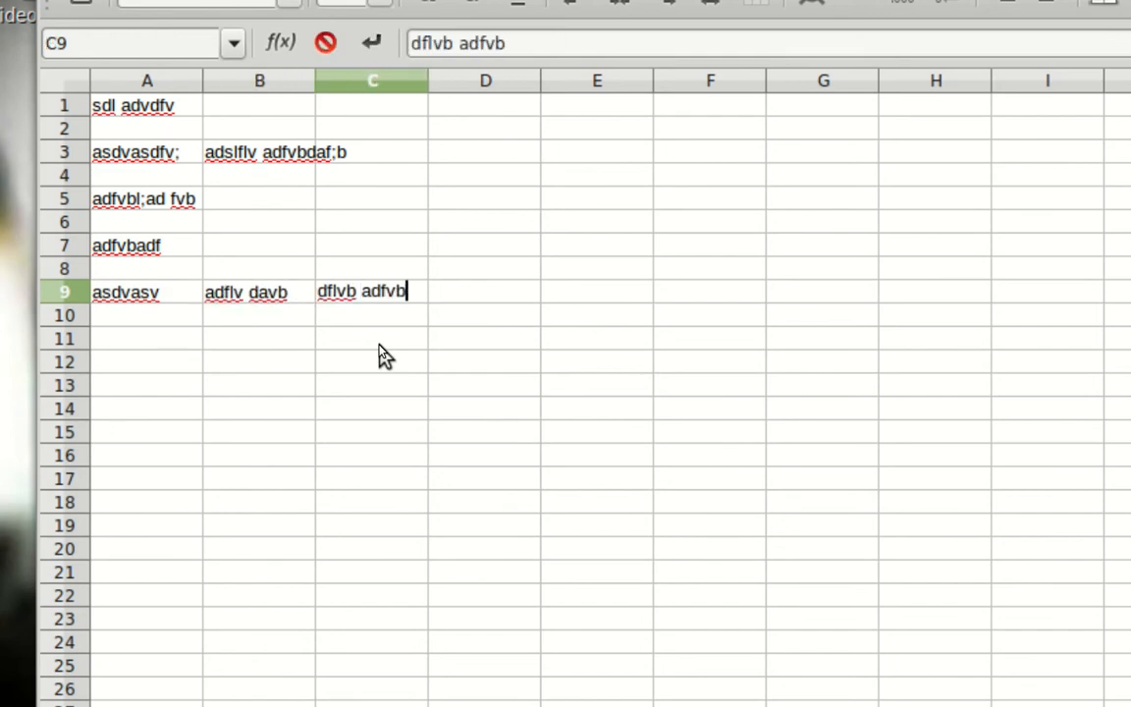
key("Return")
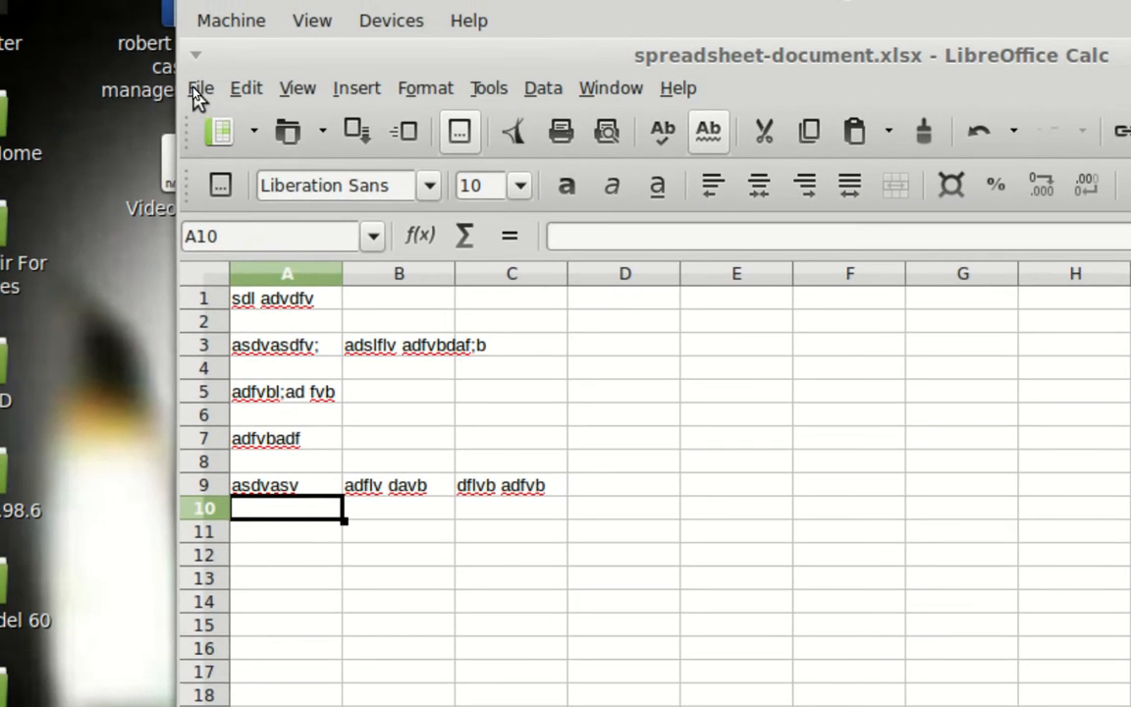
- Save the changes to spreadsheet-document.xlsx and close the spreadsheet window
left_click(194, 89)
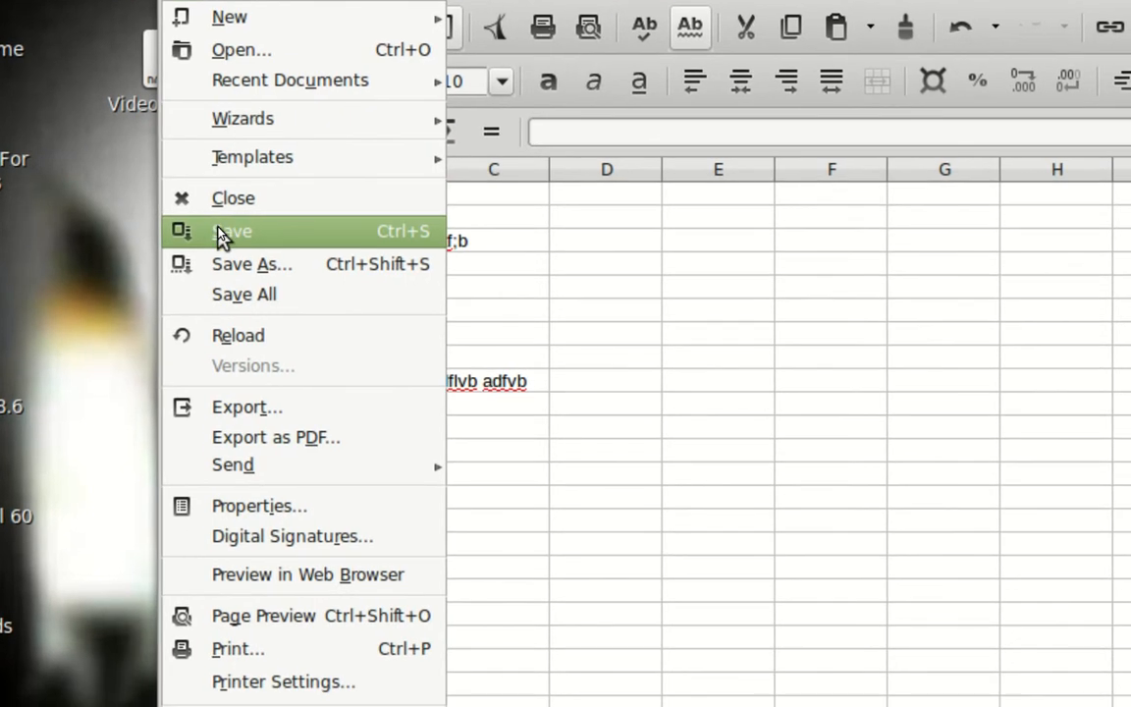
left_click(221, 237)
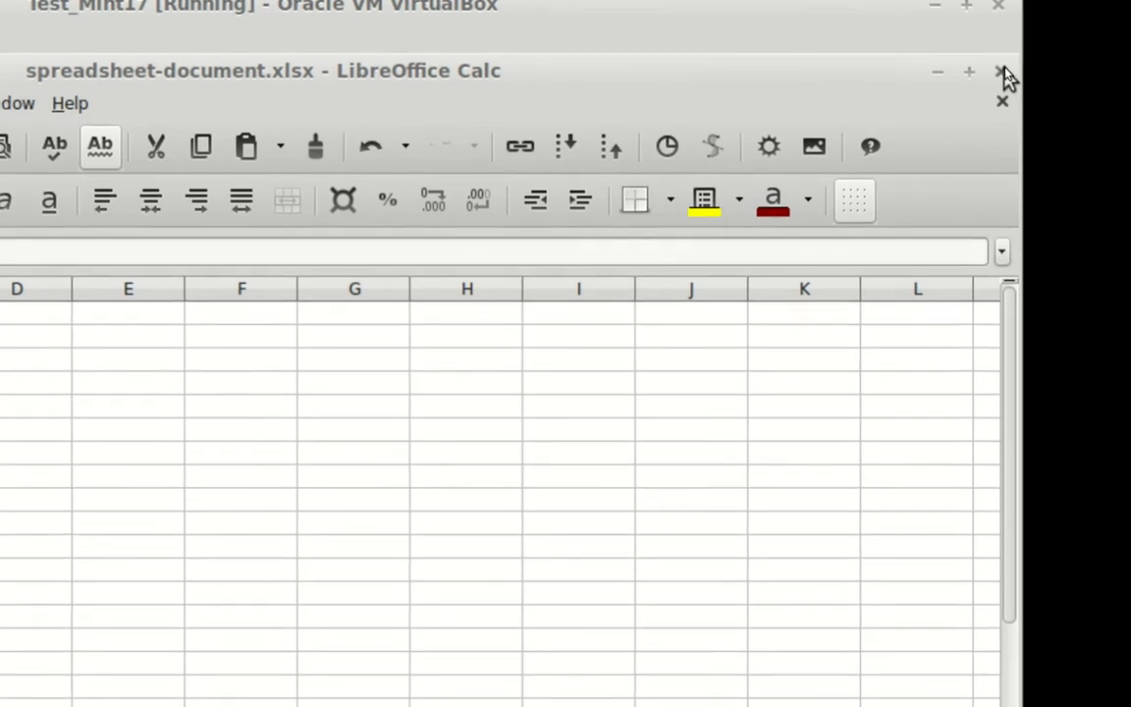
left_click(1002, 71)
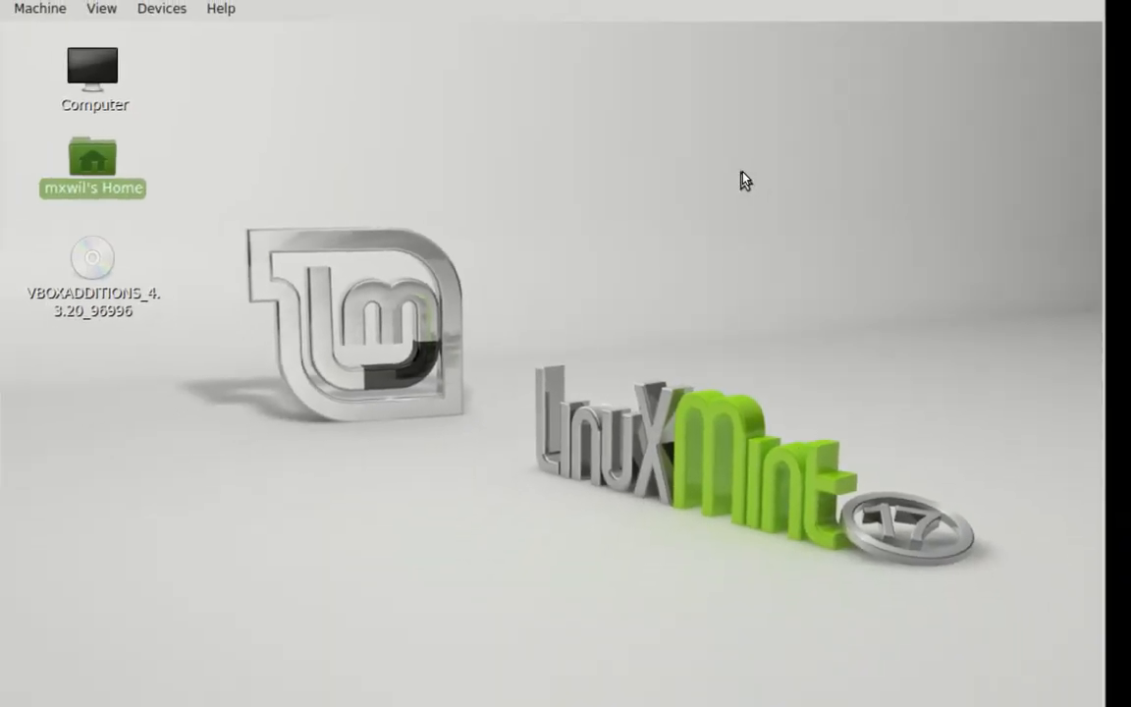
left_click(744, 174)
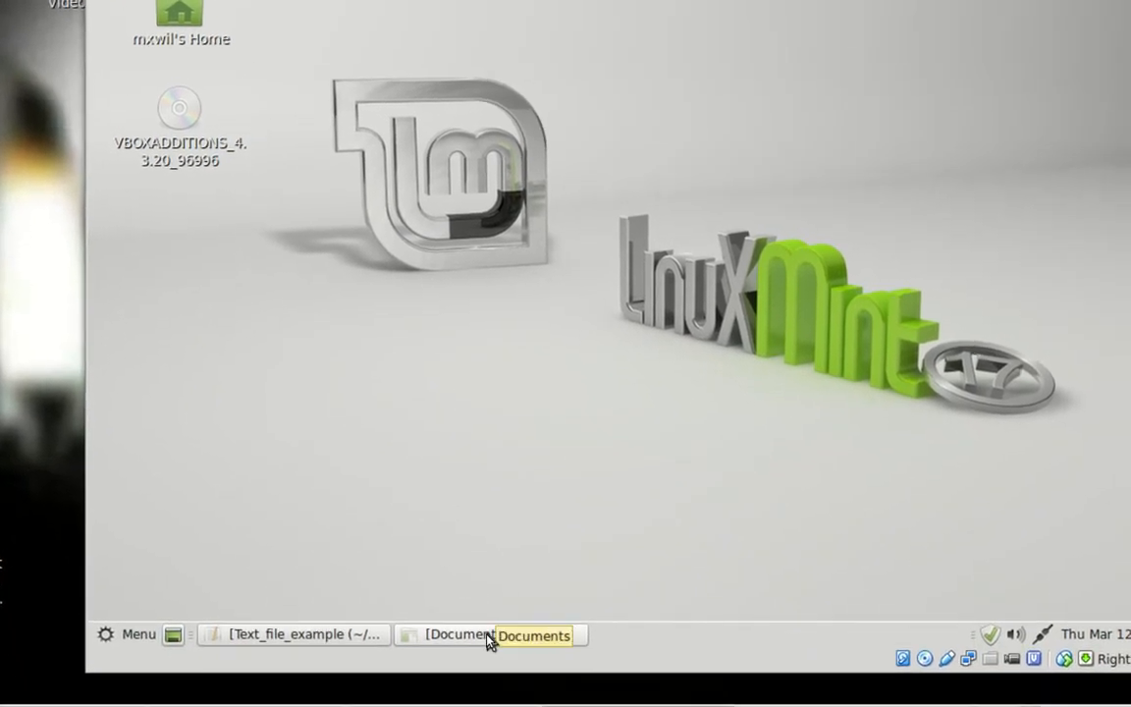
- Check for spreadsheet-document.xlsx in the Documents folder window and bring back the Text_file_example list of file types
left_click(489, 636)
left_click(509, 452)
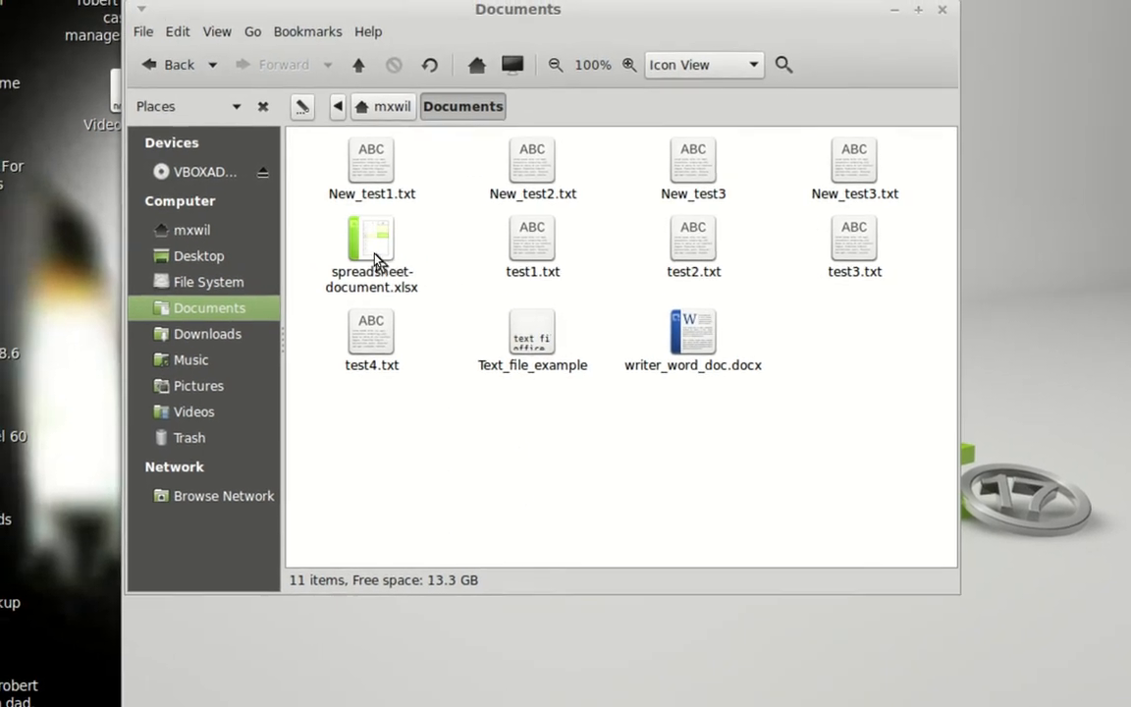
left_click(361, 256)
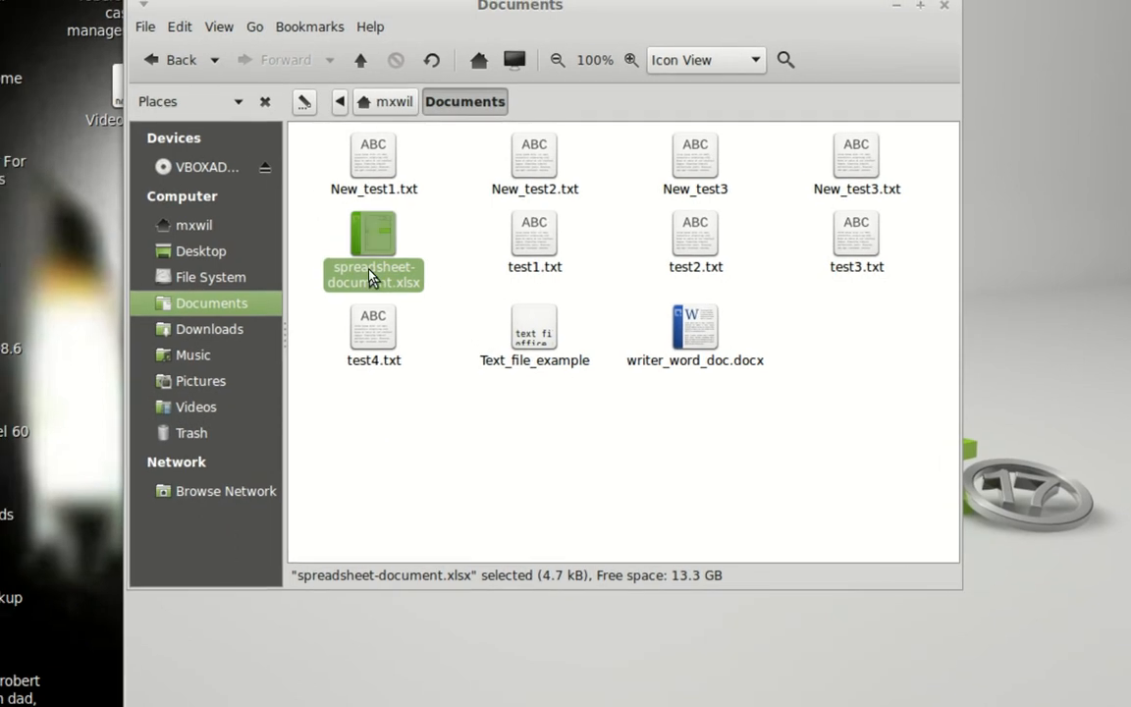
left_click(443, 292)
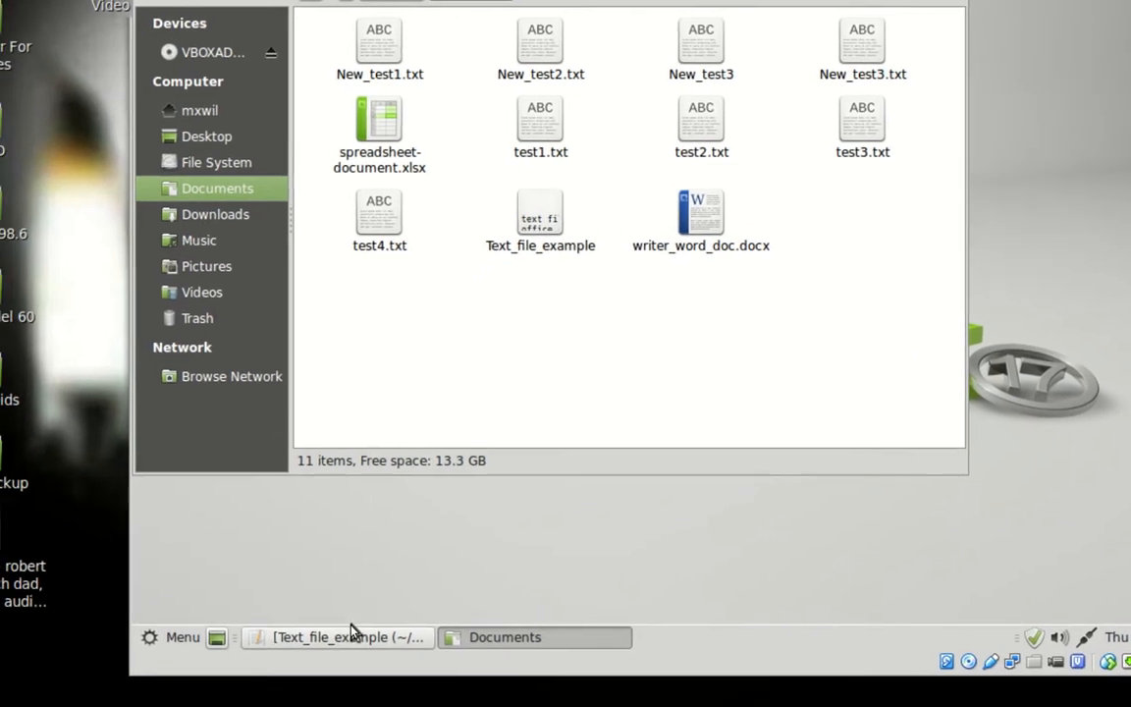
left_click(316, 654)
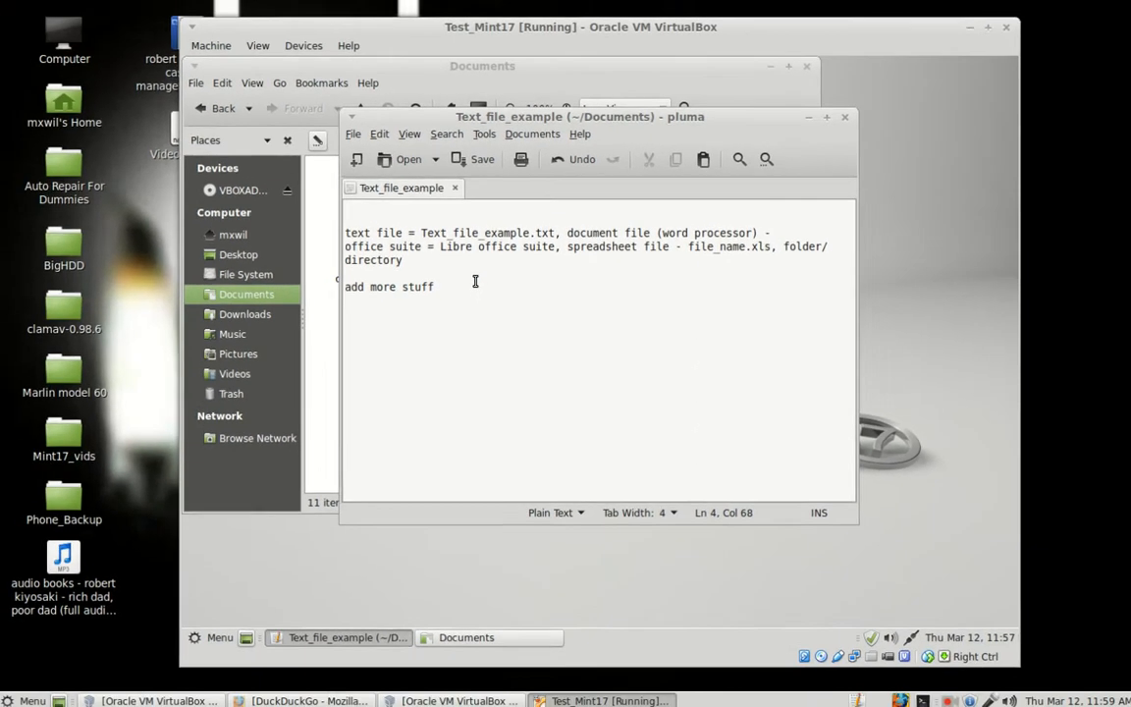
- Create a new folder named "Text_folder" in the Documents folder
left_click(327, 307)
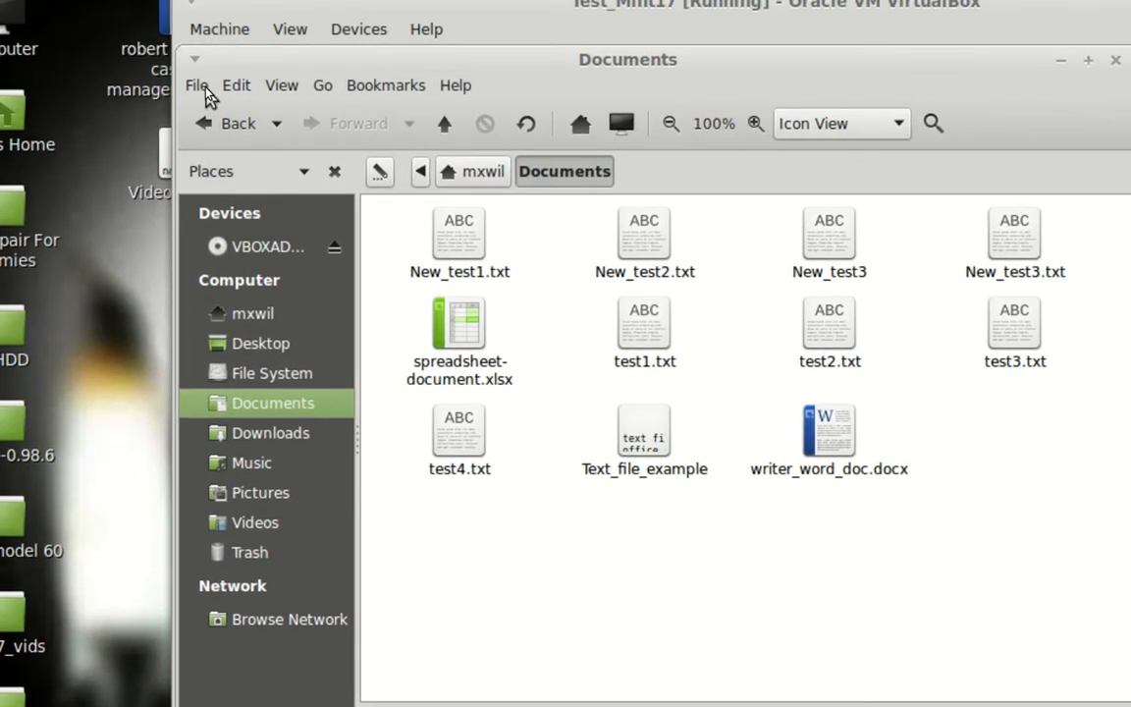
left_click(102, 71)
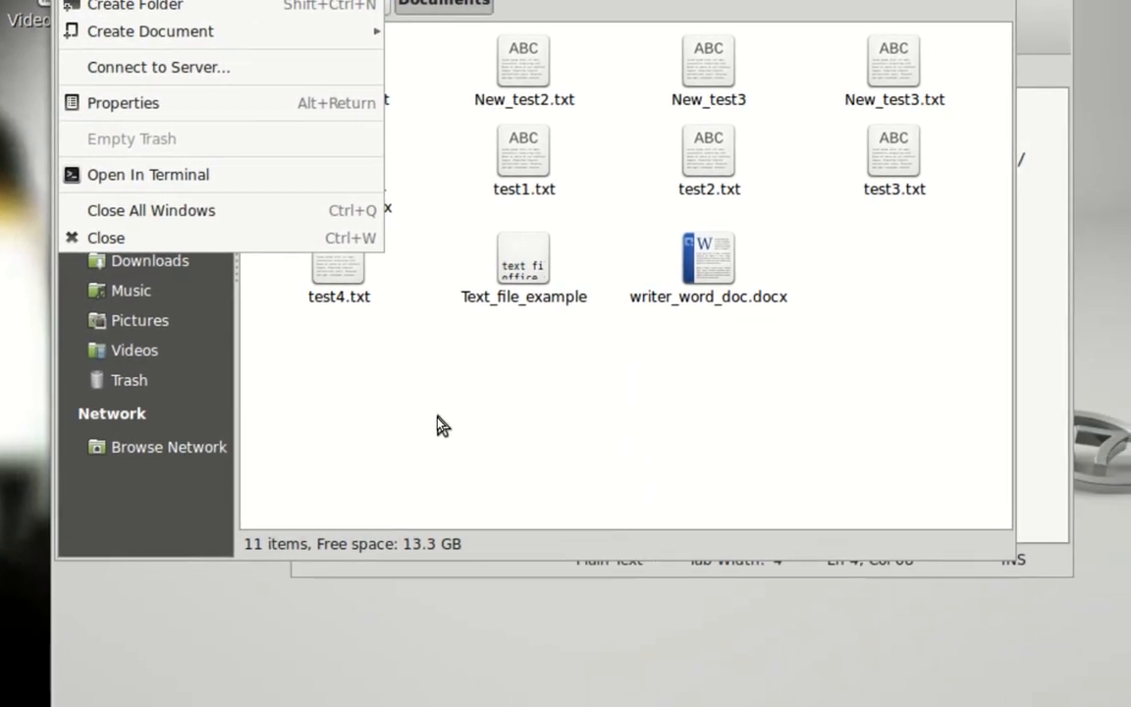
left_click(557, 552)
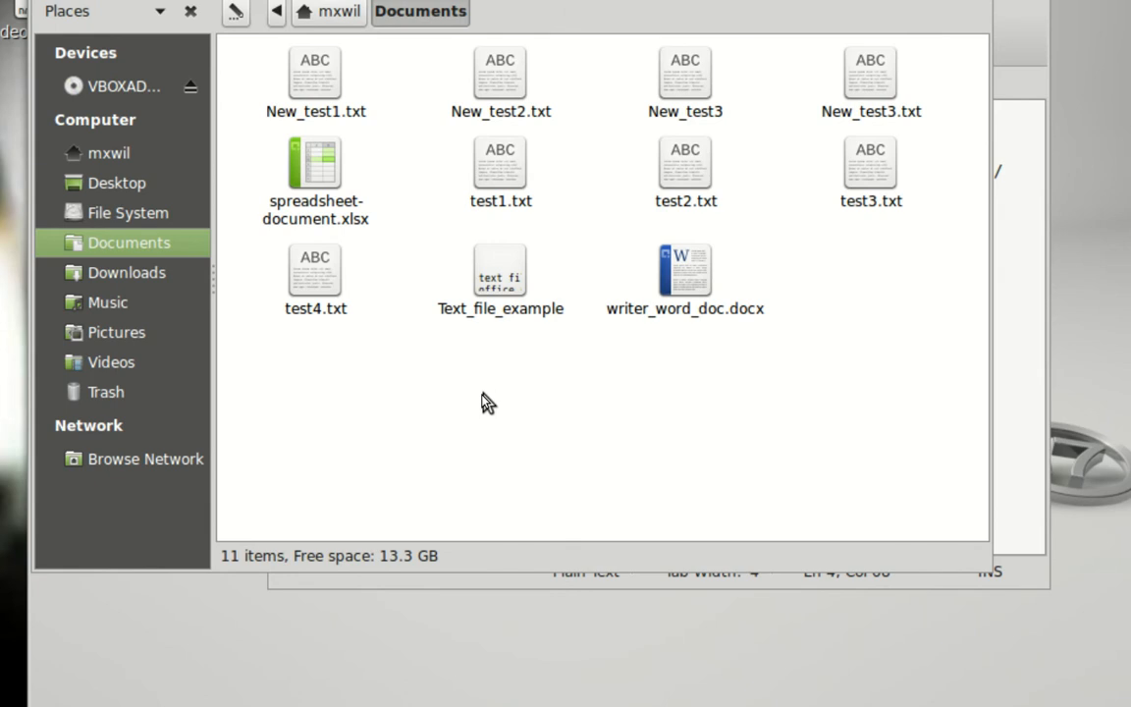
right_click(482, 396)
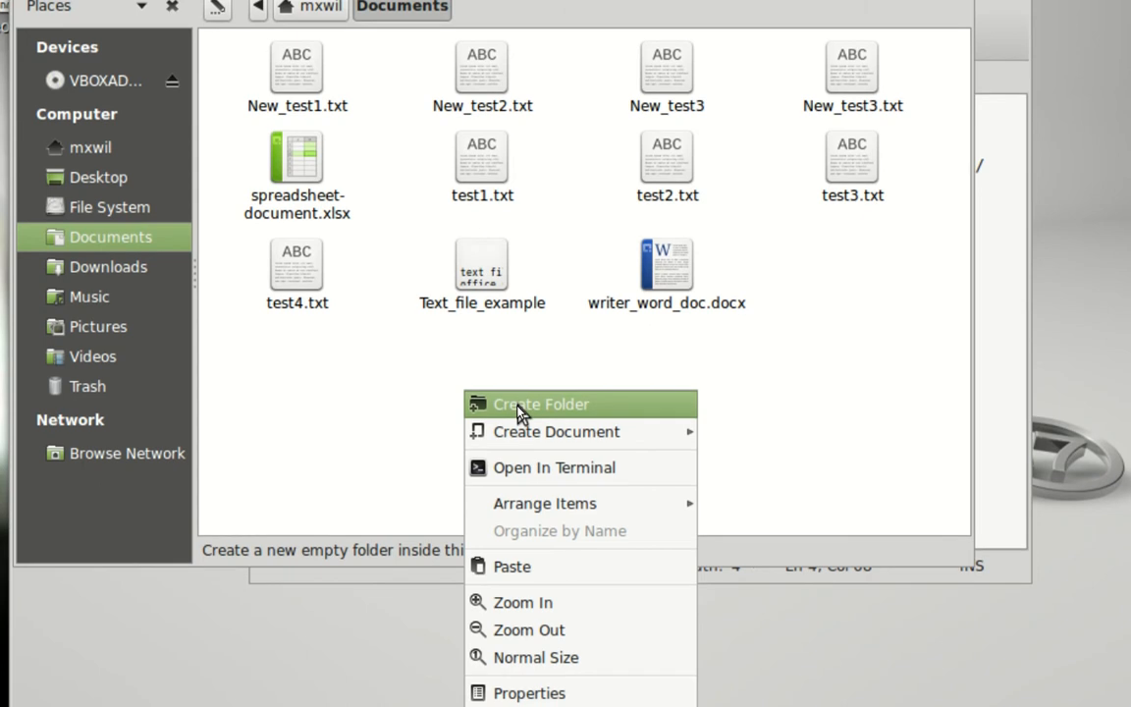
left_click(519, 405)
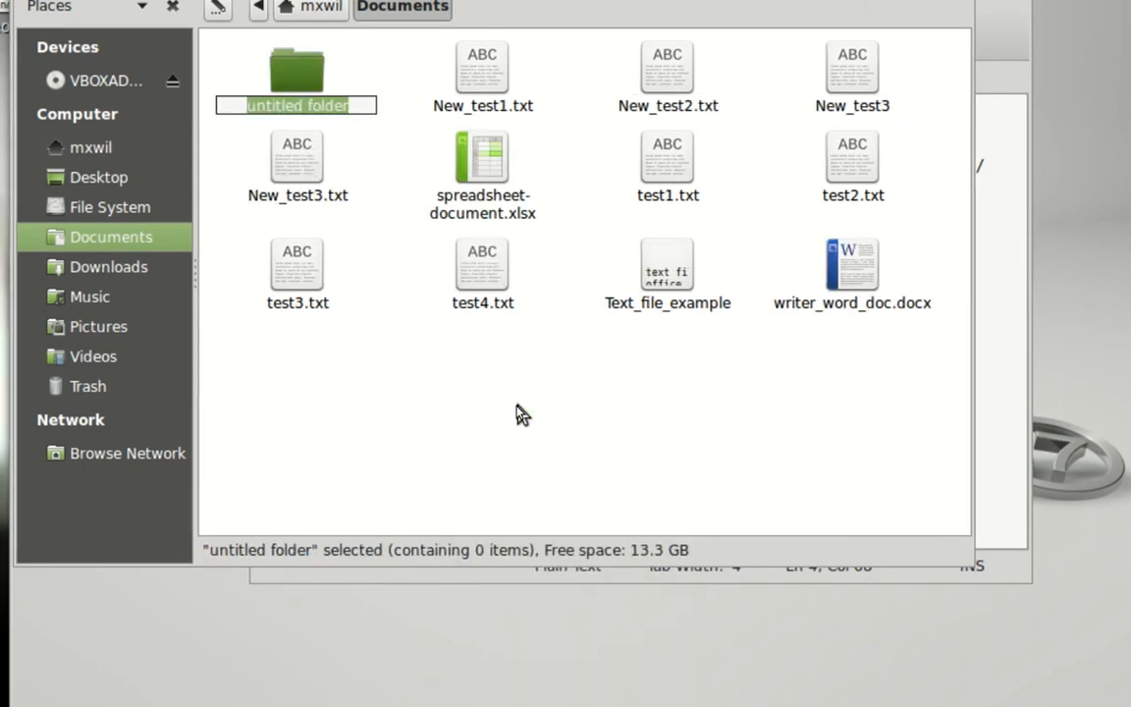
type("Text")
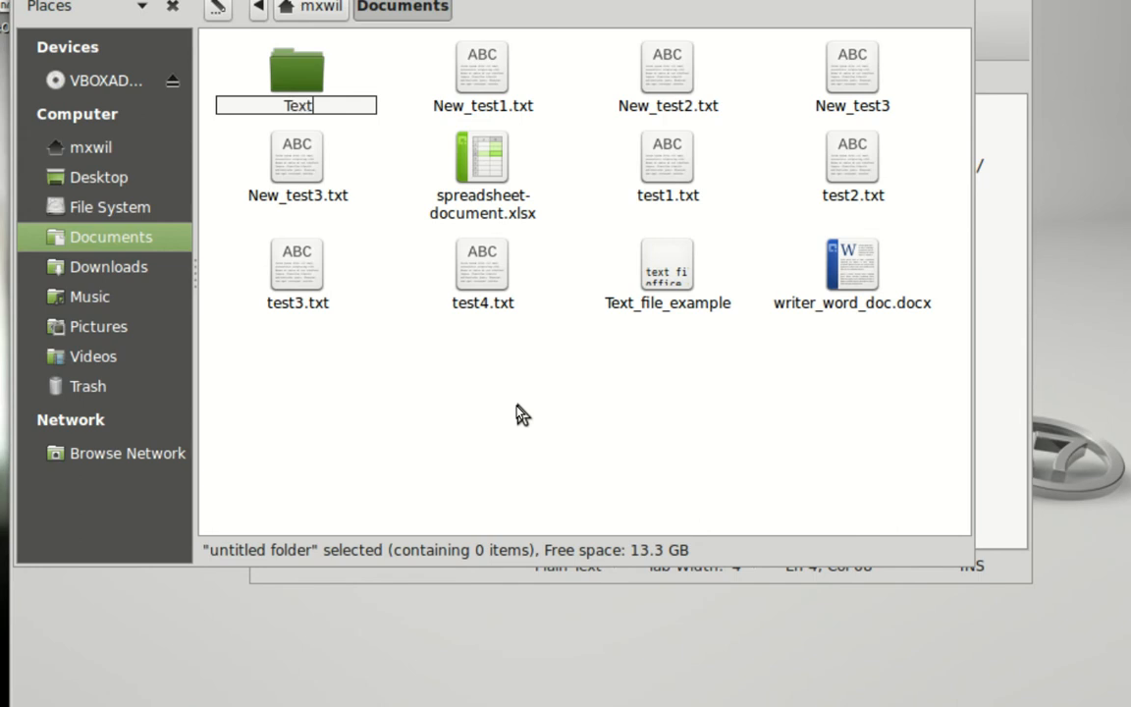
type(" fola")
key("BackSpace")
type("der")
key("Return")
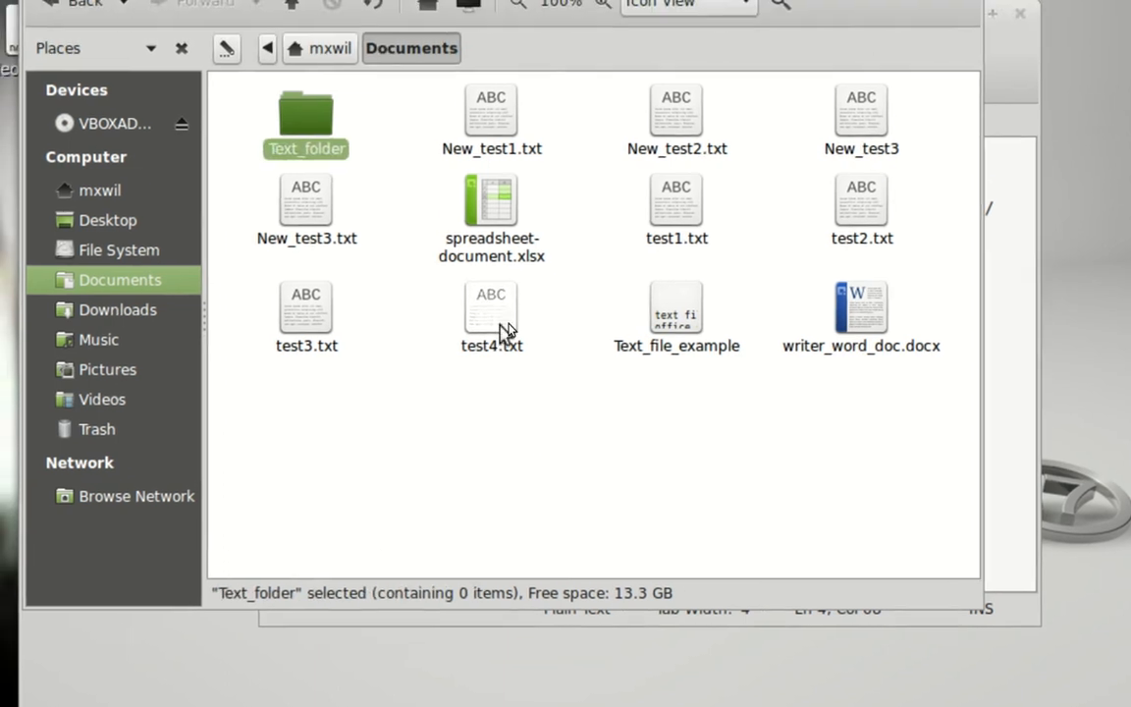
left_click(581, 338)
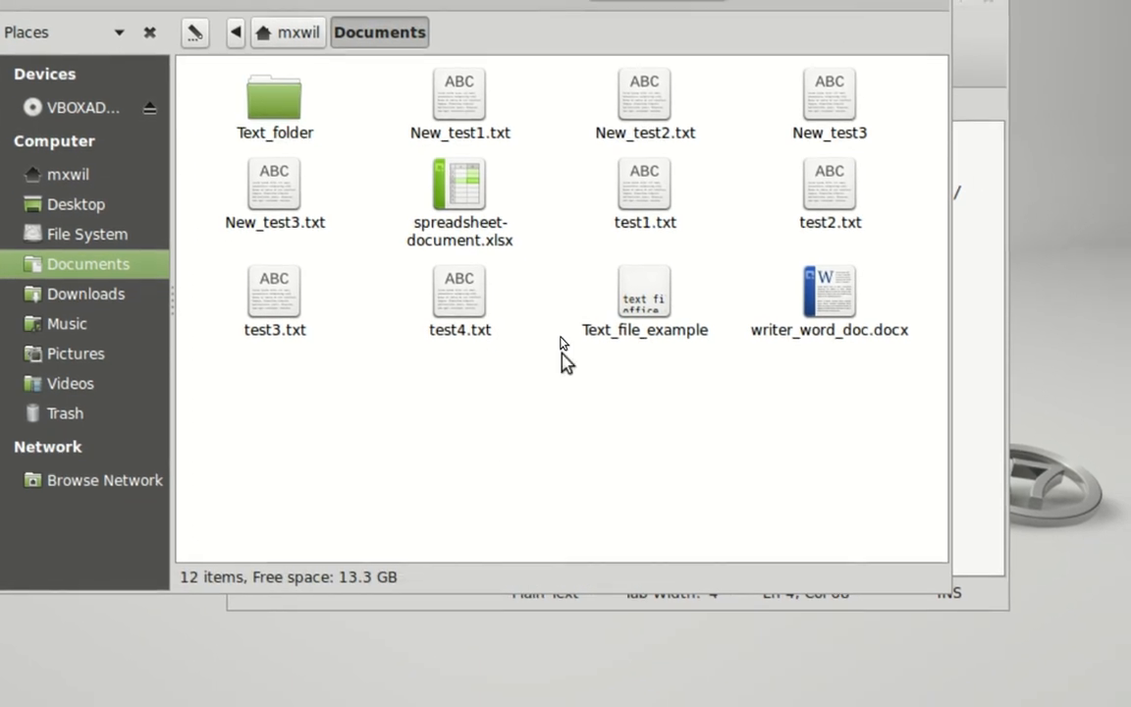
- Cut New_test1.txt, New_test2.txt, New_test3, New_test3.txt, test1.txt through test4.txt and Text_file_example together from the Documents folder
left_click(501, 197)
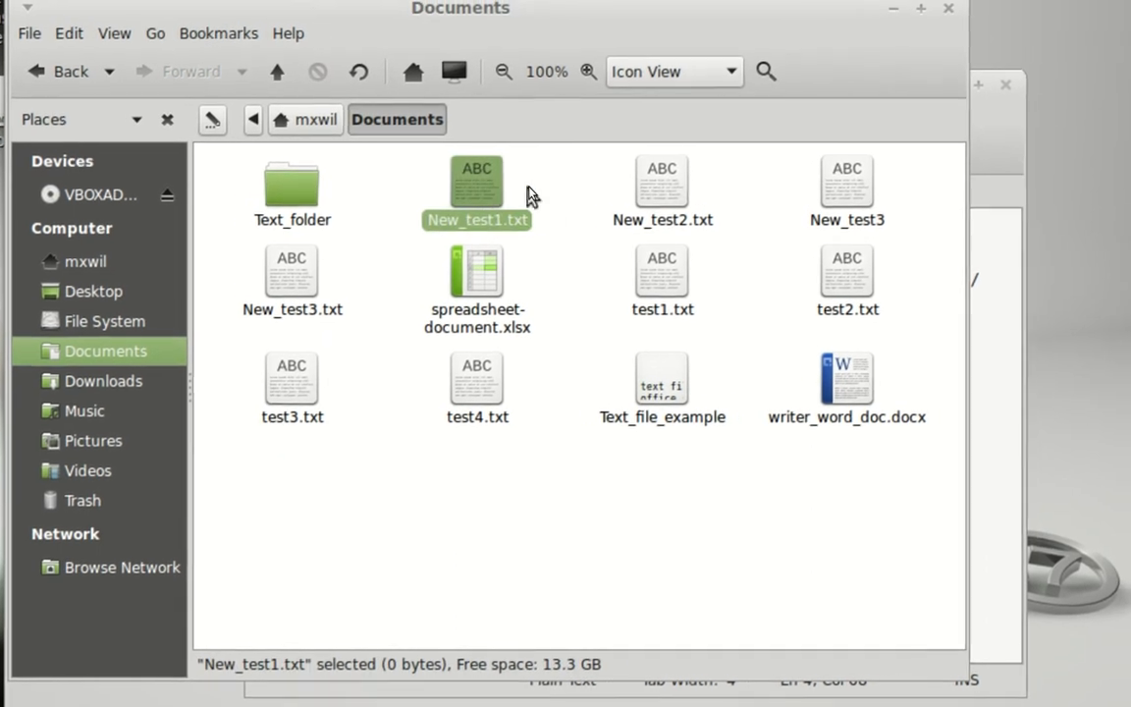
left_click(628, 193, "ctrl")
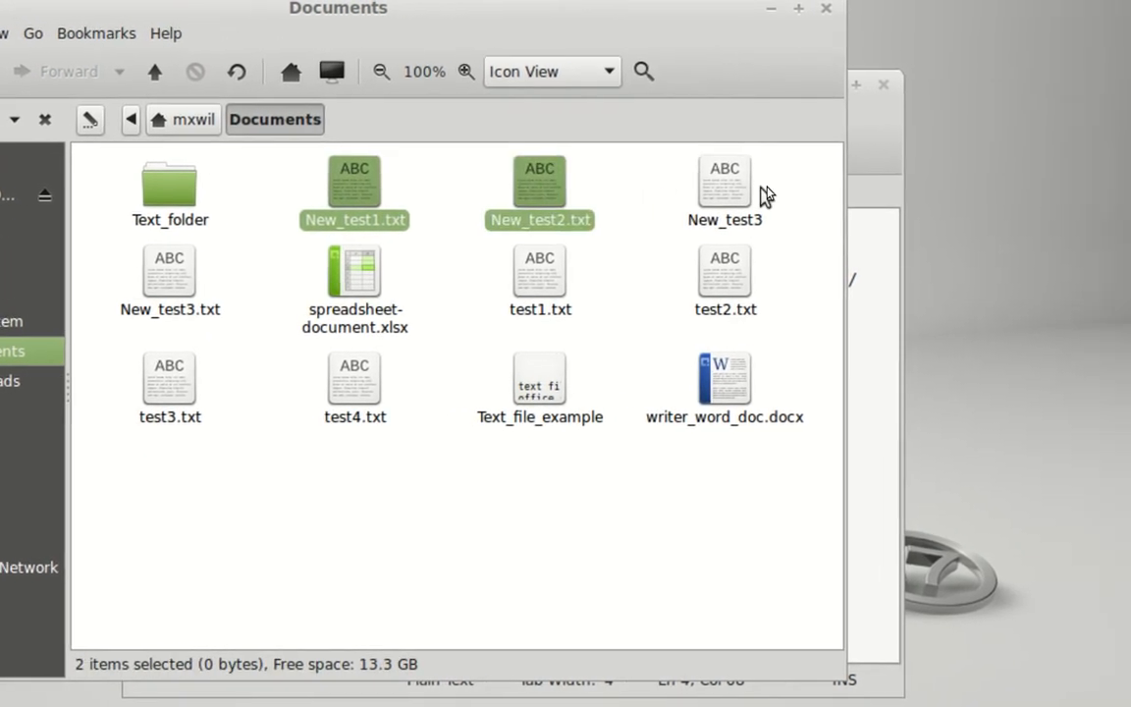
left_click(747, 194, "ctrl")
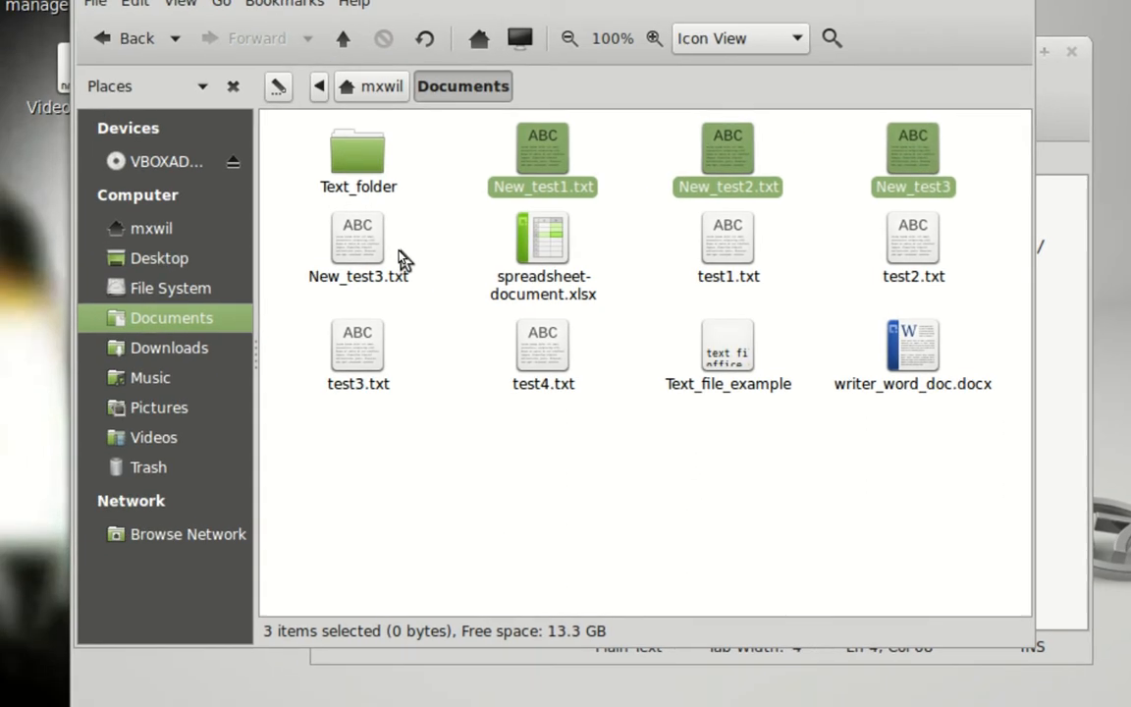
left_click(373, 250, "ctrl")
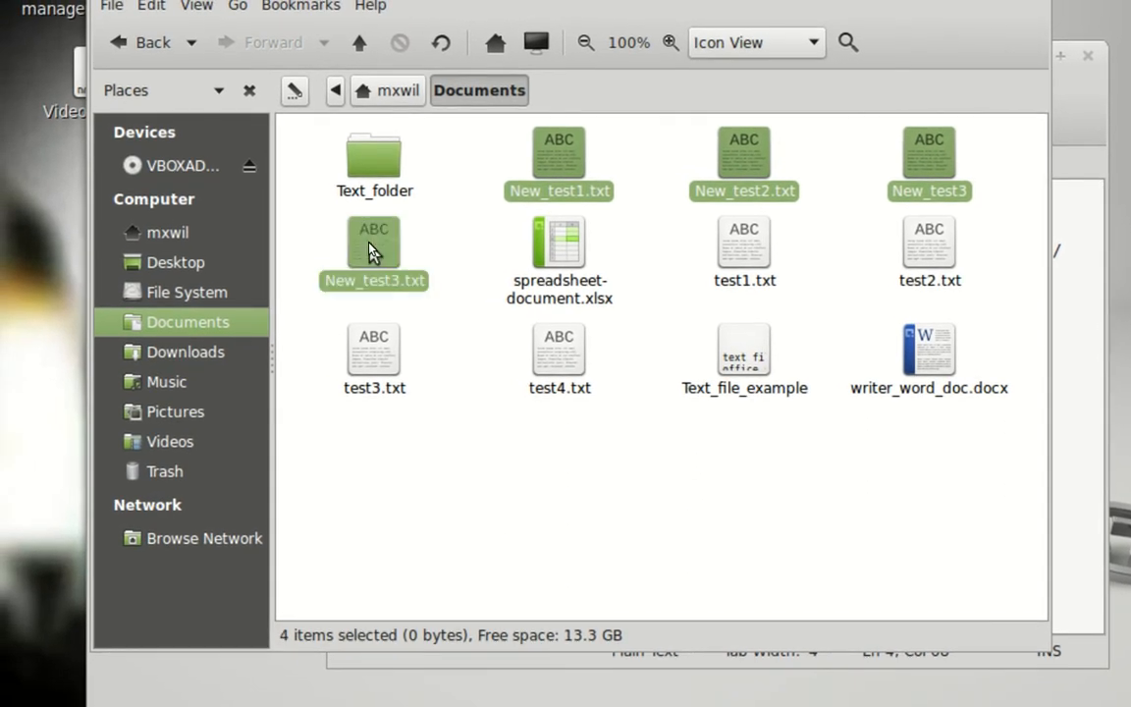
left_click(616, 253, "ctrl")
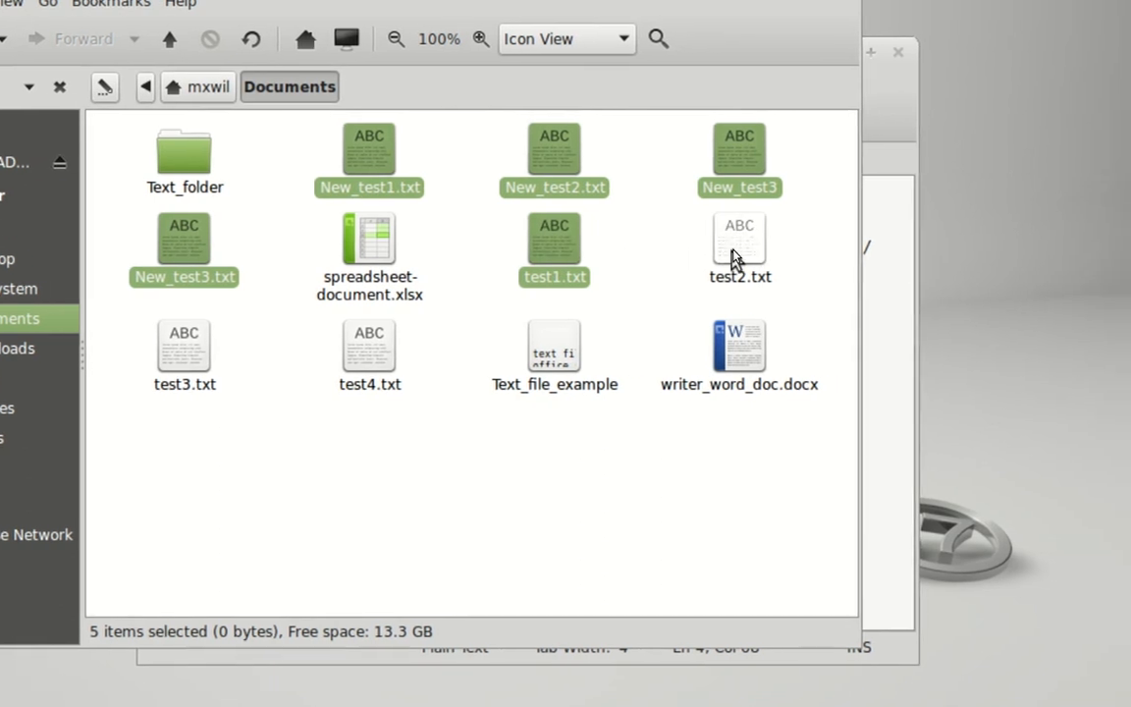
left_click(737, 257, "ctrl")
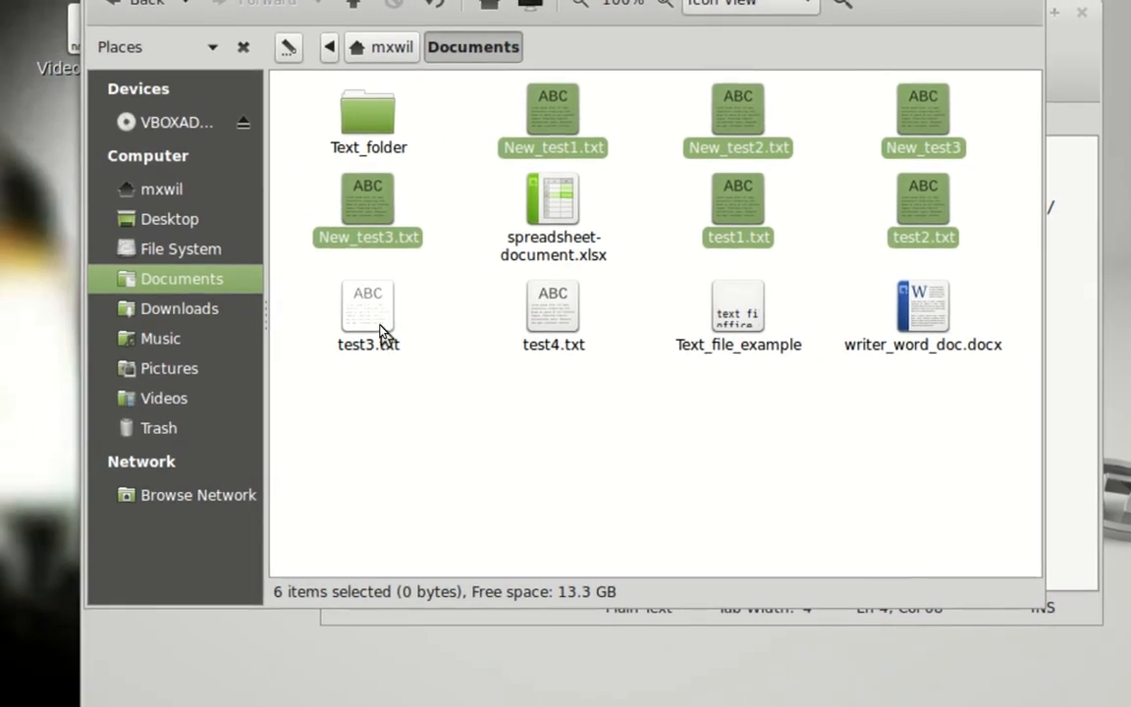
left_click(380, 331, "ctrl")
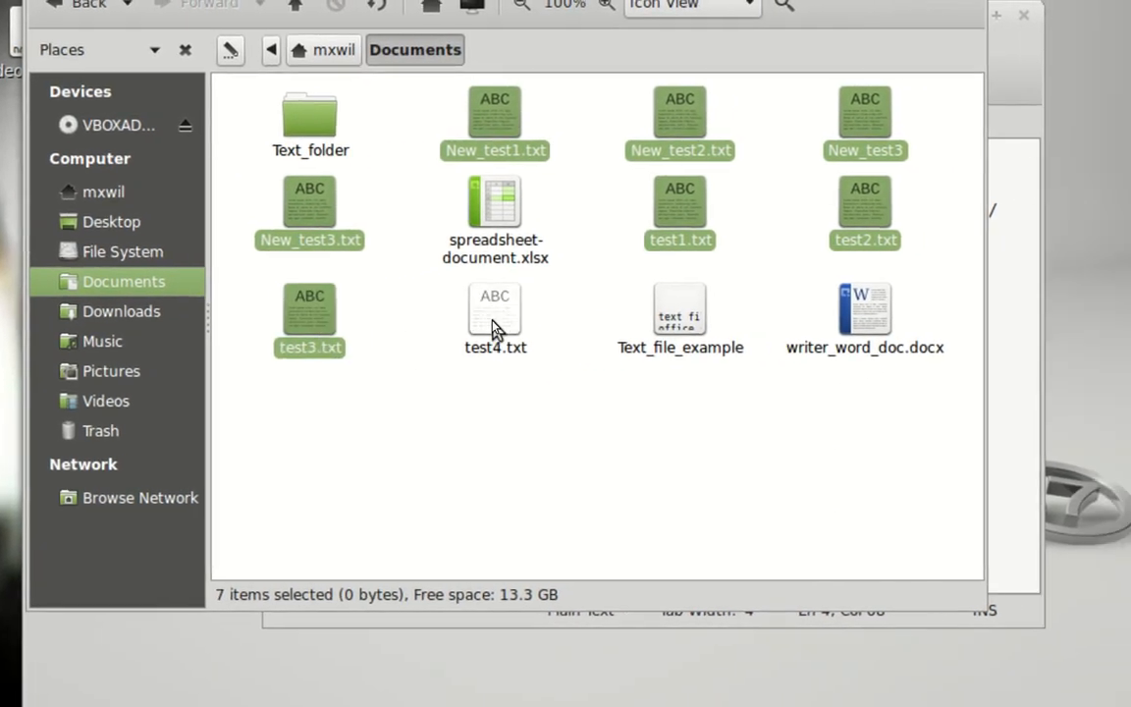
left_click(495, 327, "ctrl")
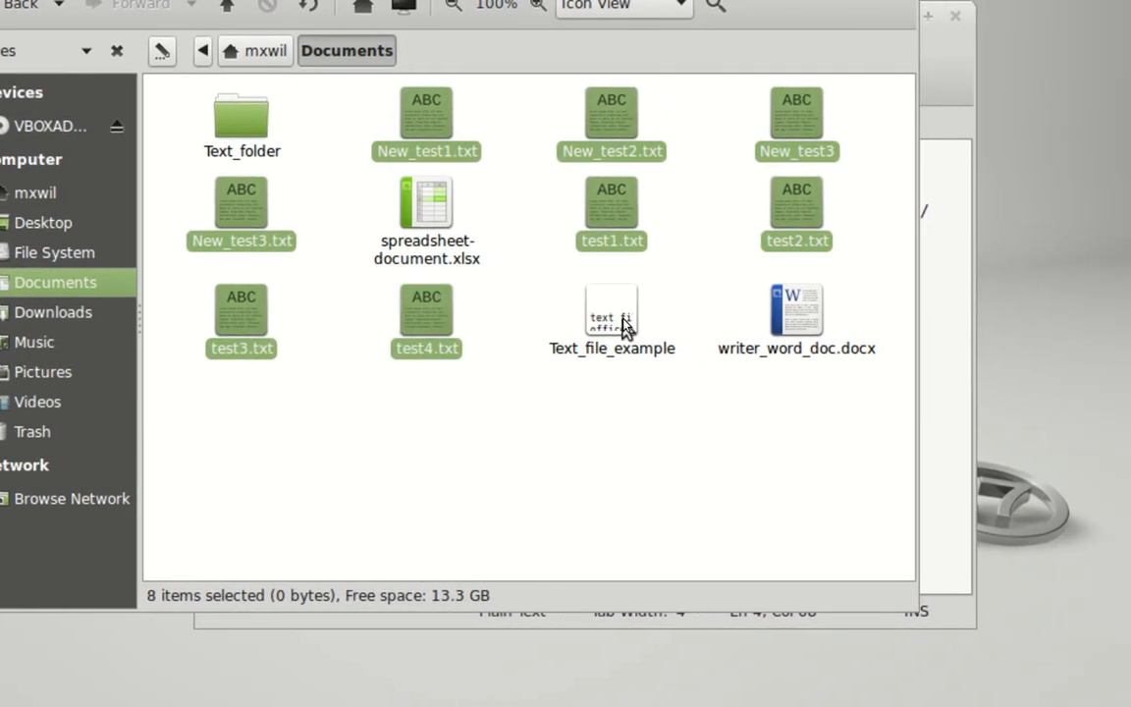
left_click(624, 324, "ctrl")
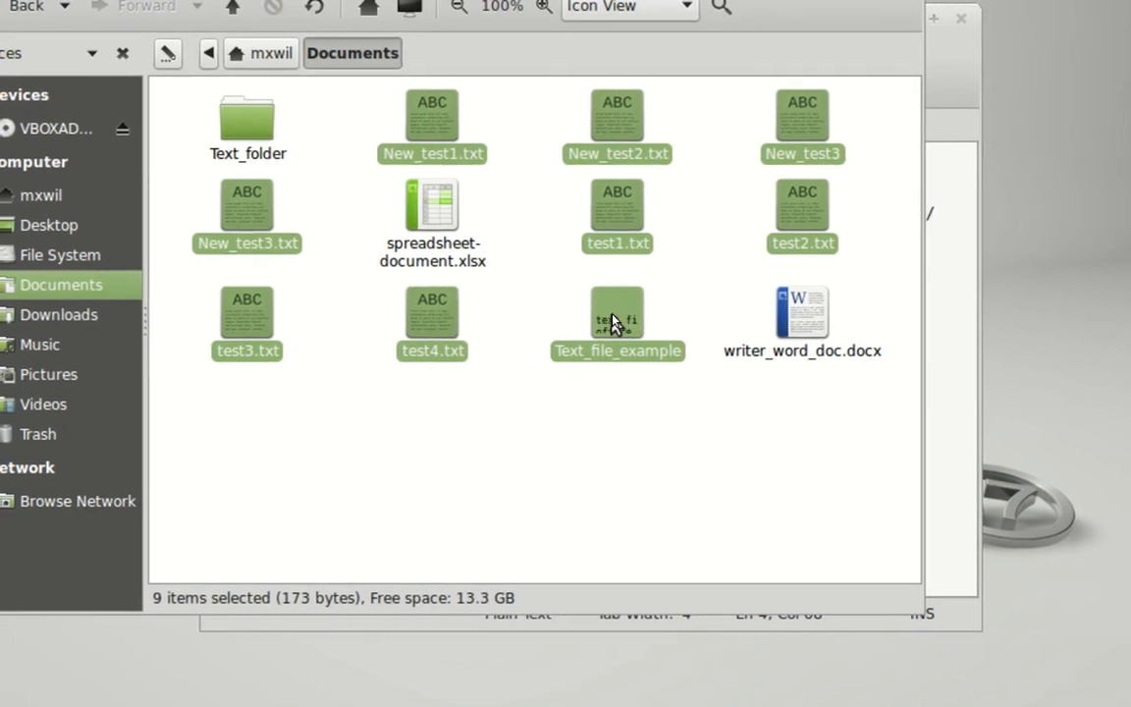
right_click(613, 322)
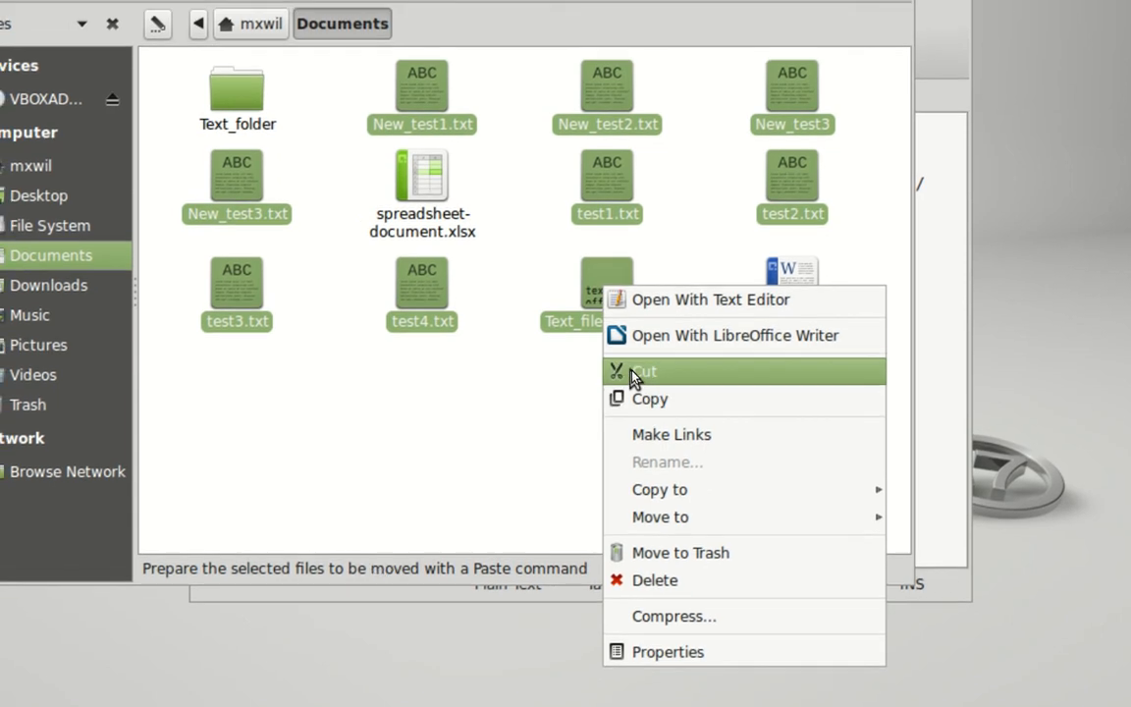
left_click(623, 360)
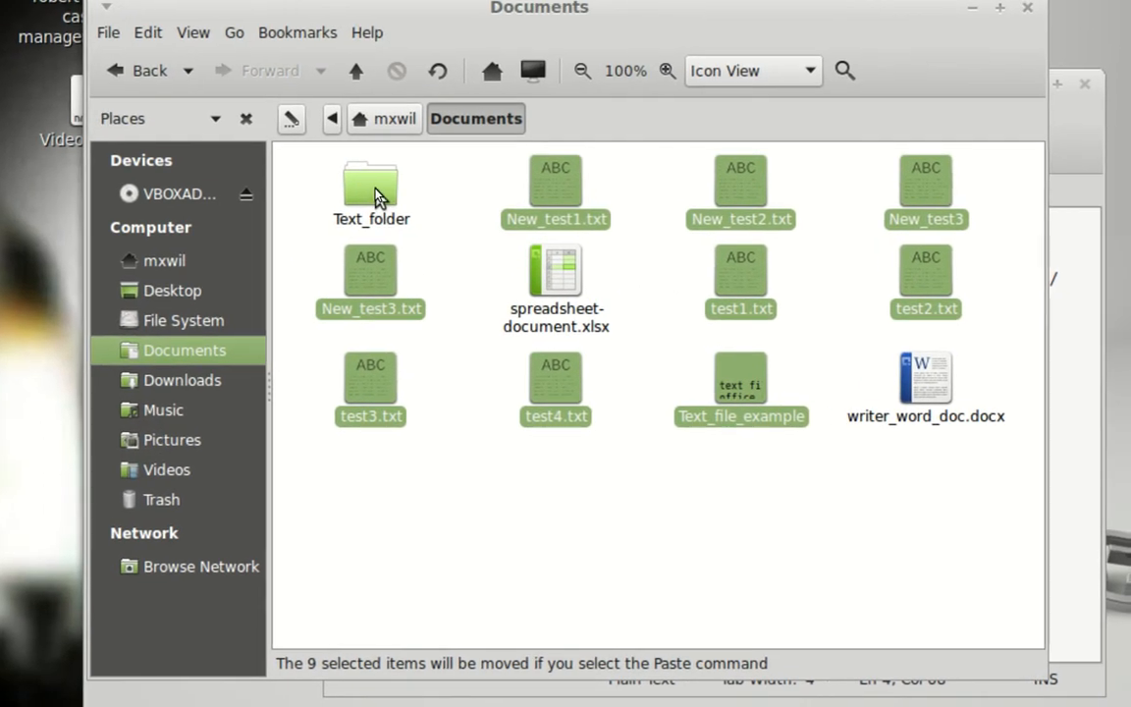
- Open Text_folder and paste the cut text files into it
double_click(376, 196)
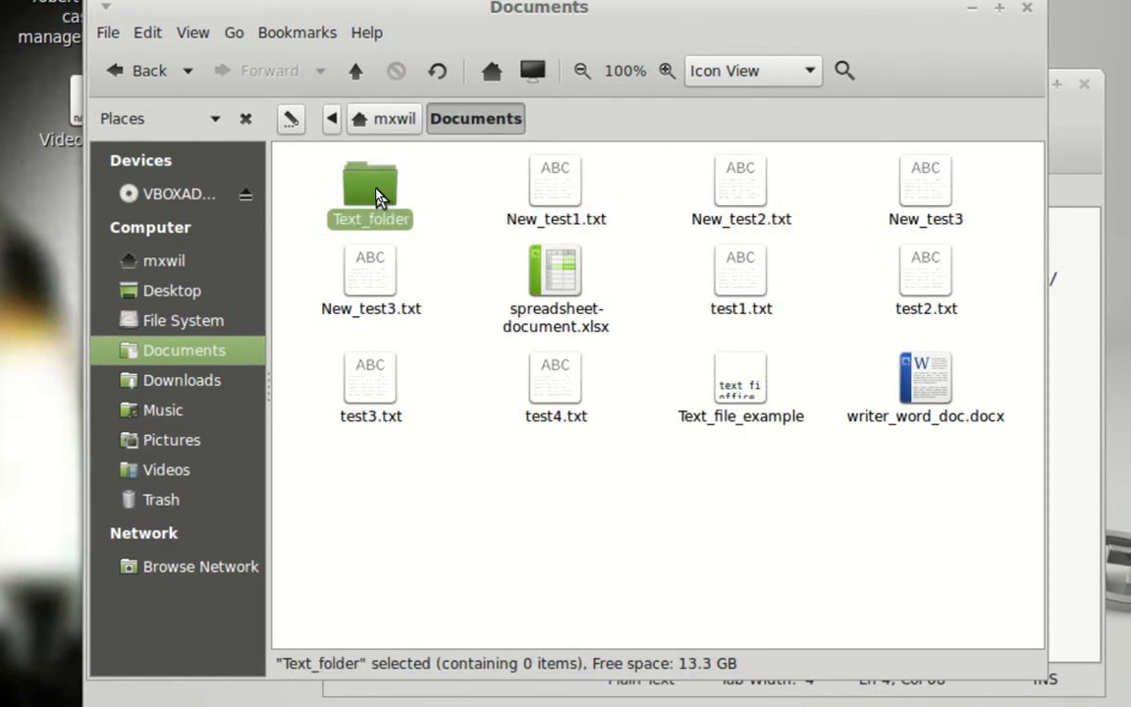
right_click(391, 202)
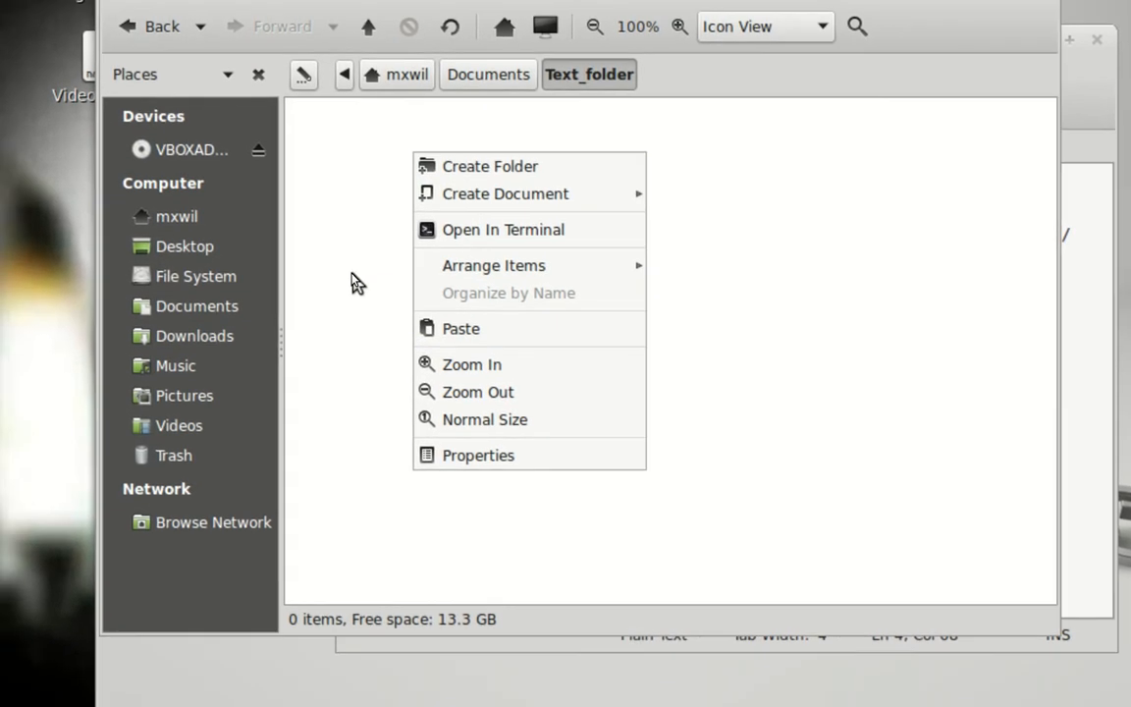
left_click(356, 282)
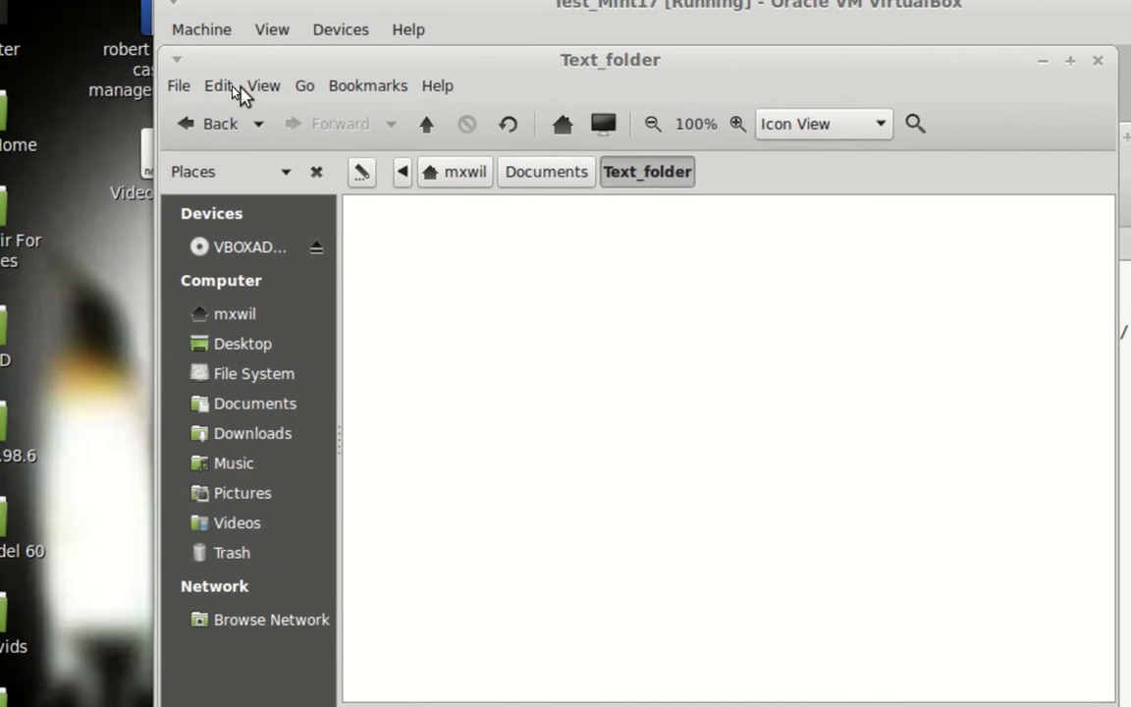
left_click(226, 88)
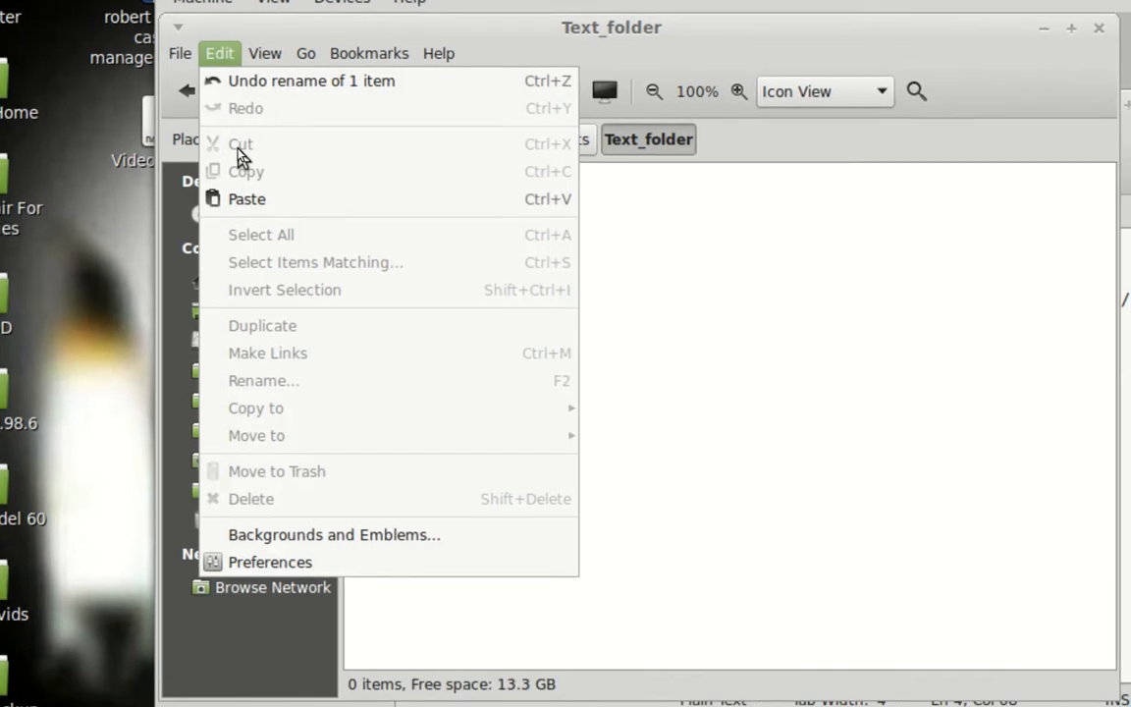
left_click(241, 184)
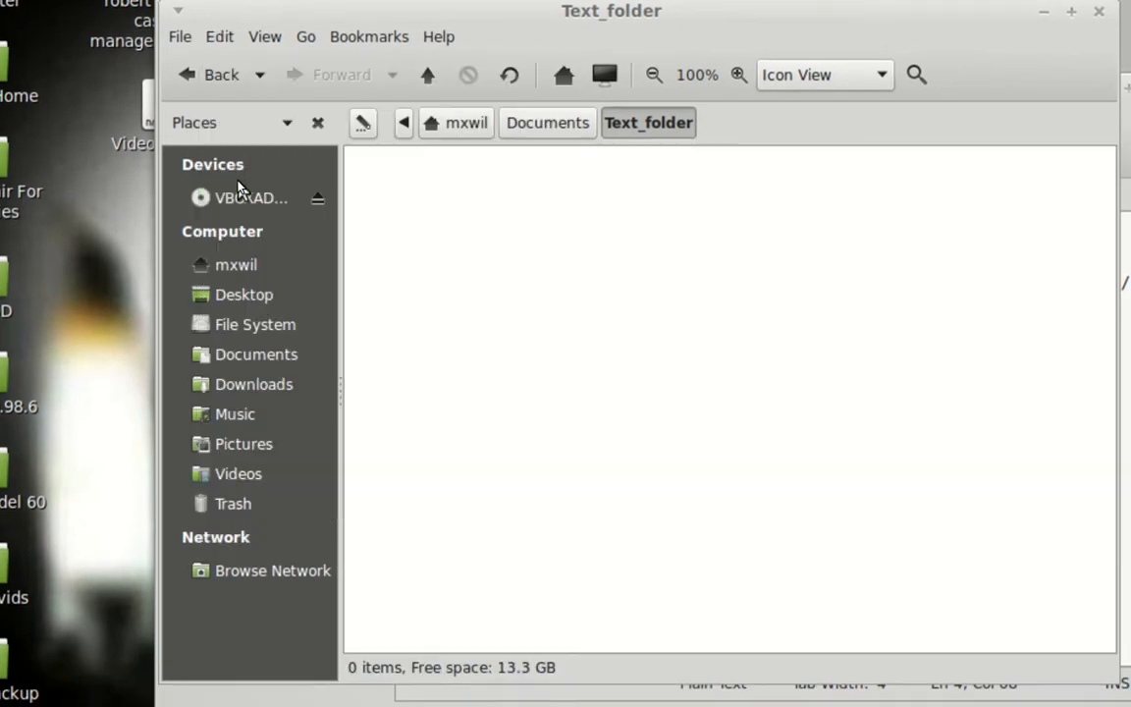
left_click(714, 414)
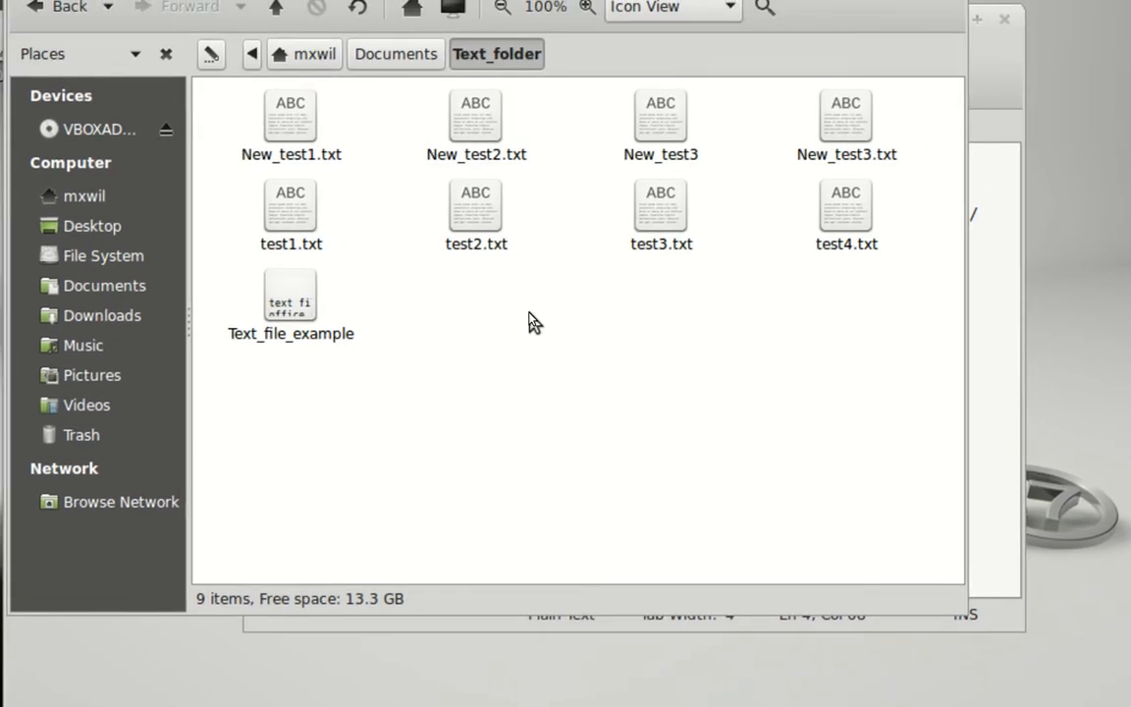
- Return from Text_folder to the Documents folder and clear the selection
right_click(529, 314)
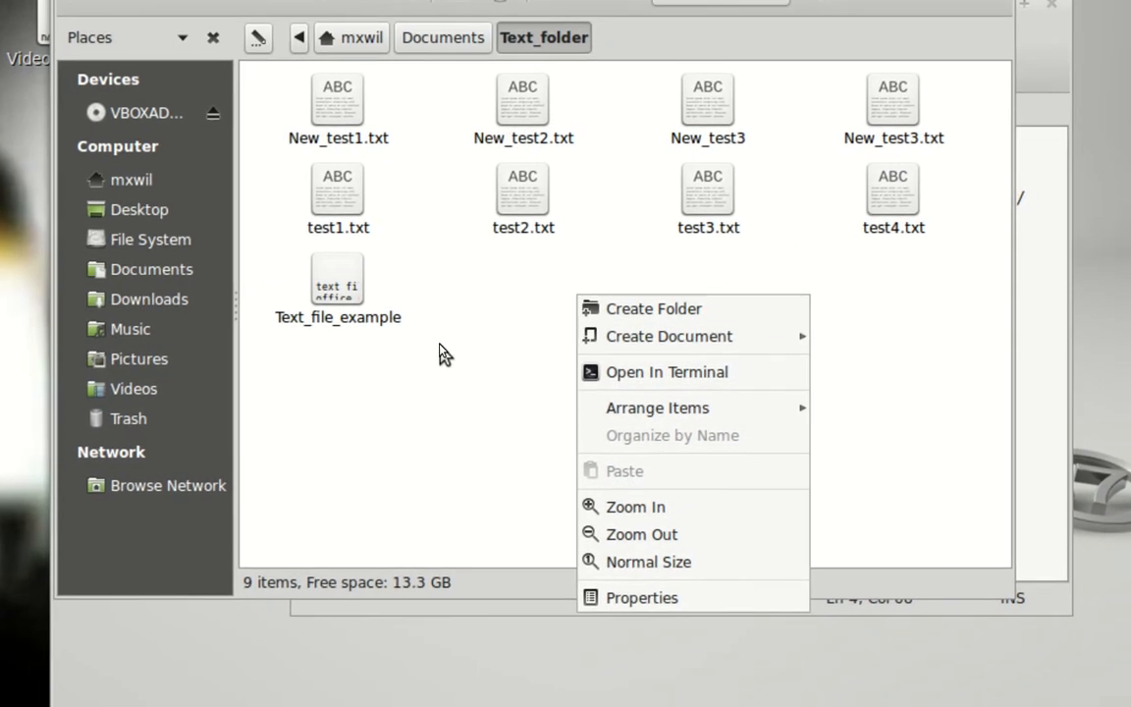
left_click(383, 314)
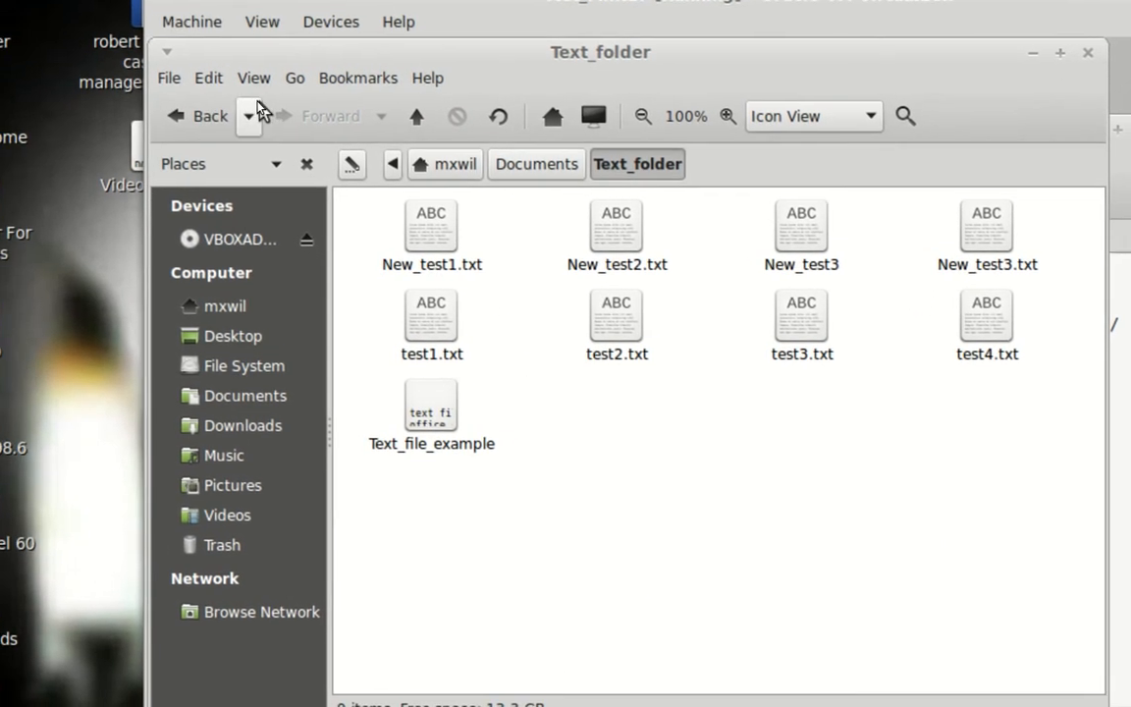
left_click(226, 114)
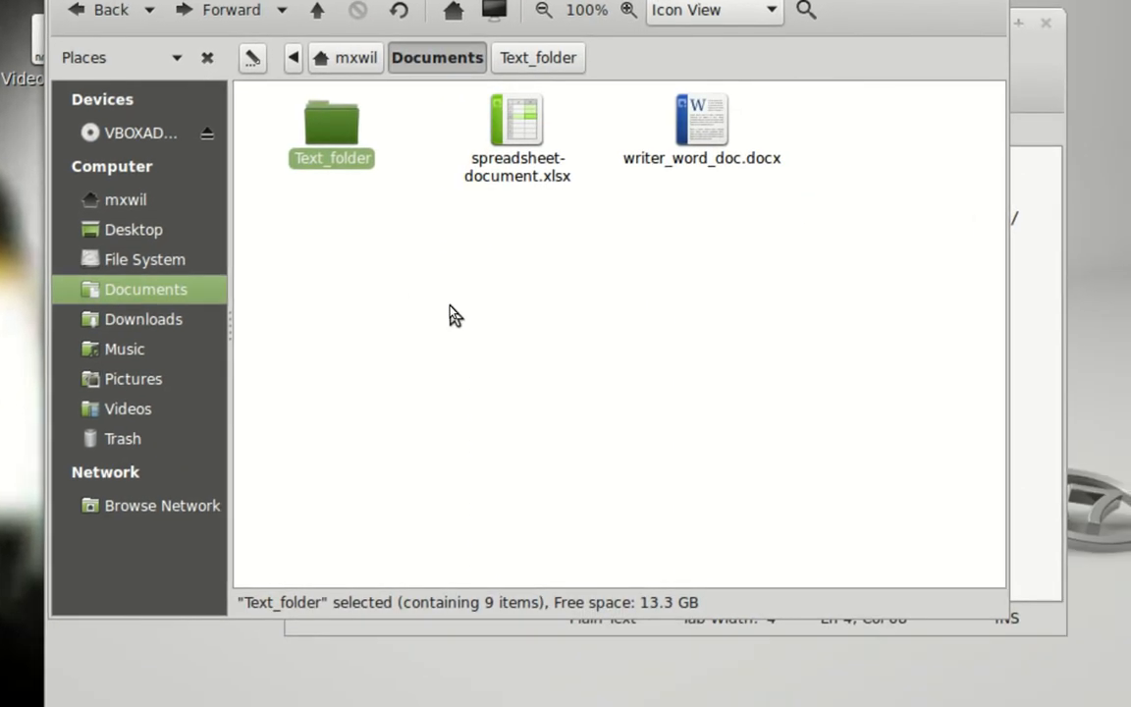
left_click(454, 314)
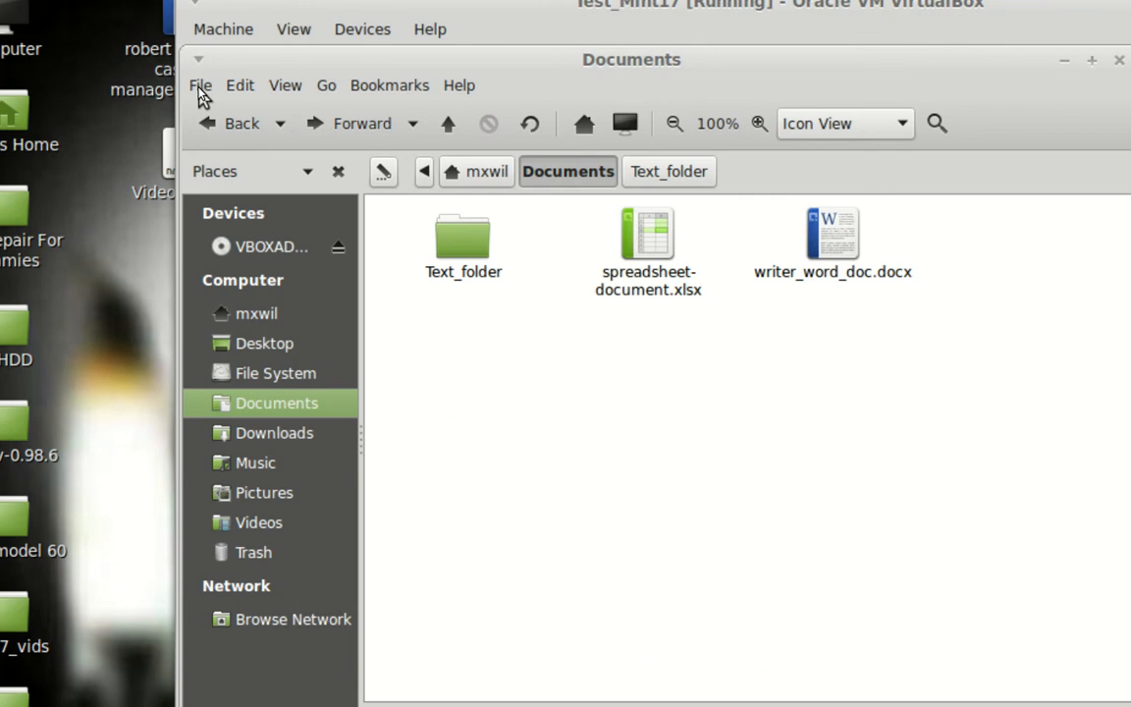
- Create a new folder named "SpreadSheets-folder" in the Documents folder
left_click(199, 88)
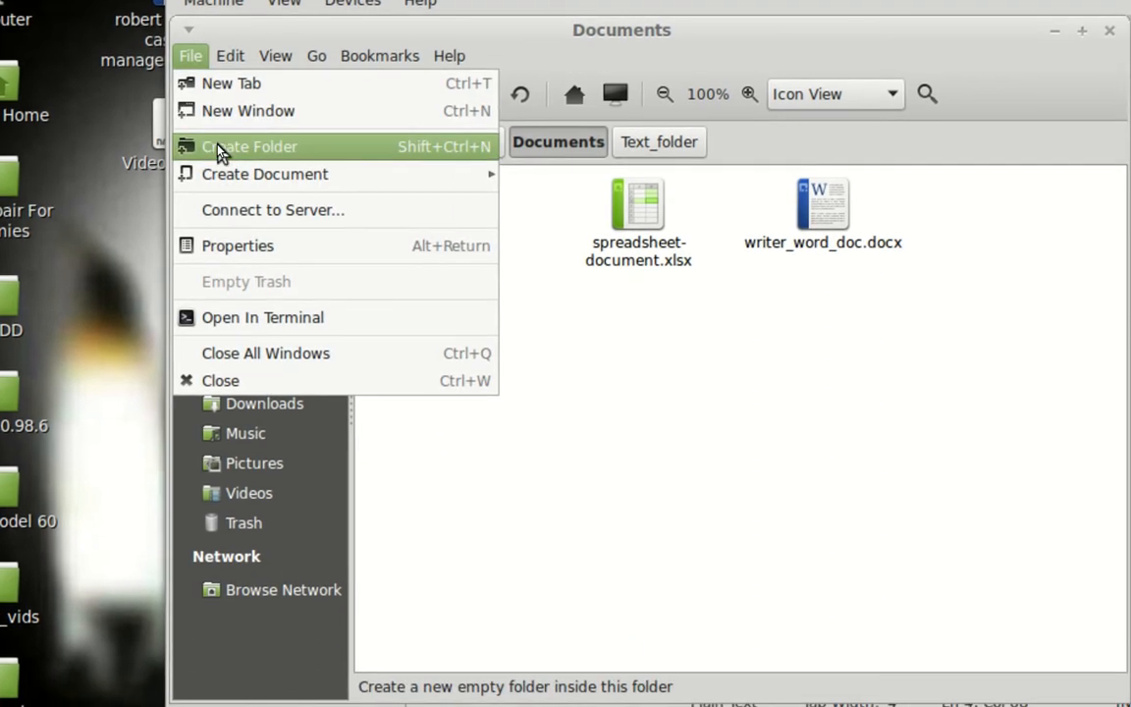
left_click(219, 148)
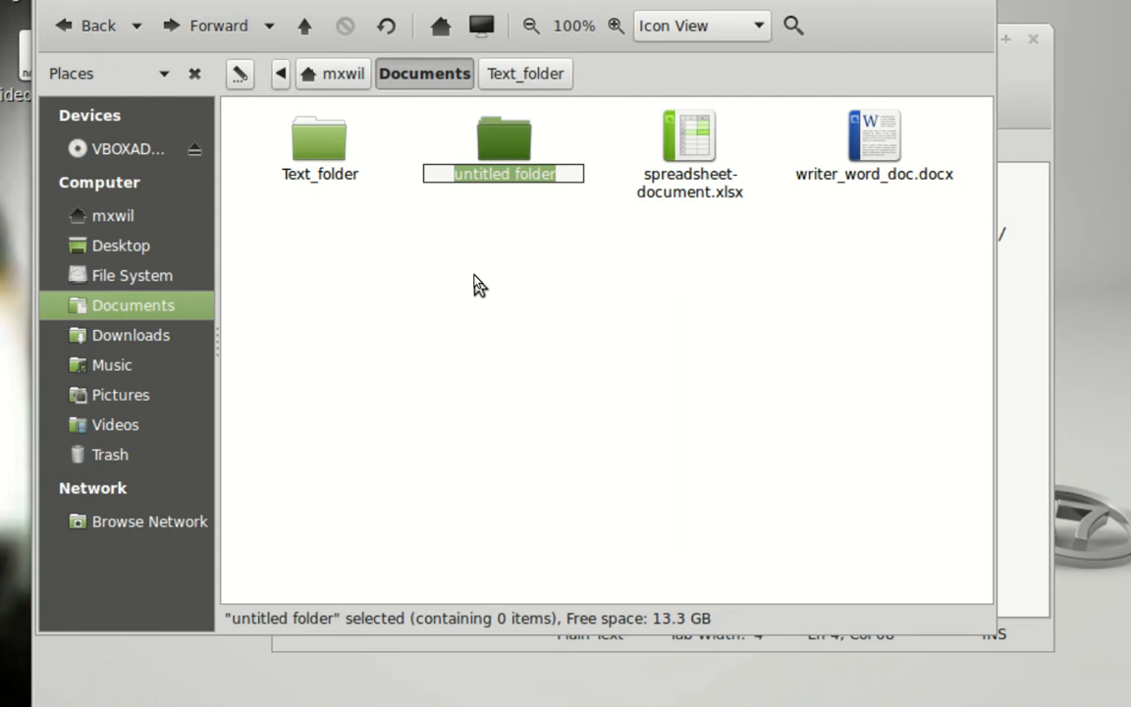
type("Sprea")
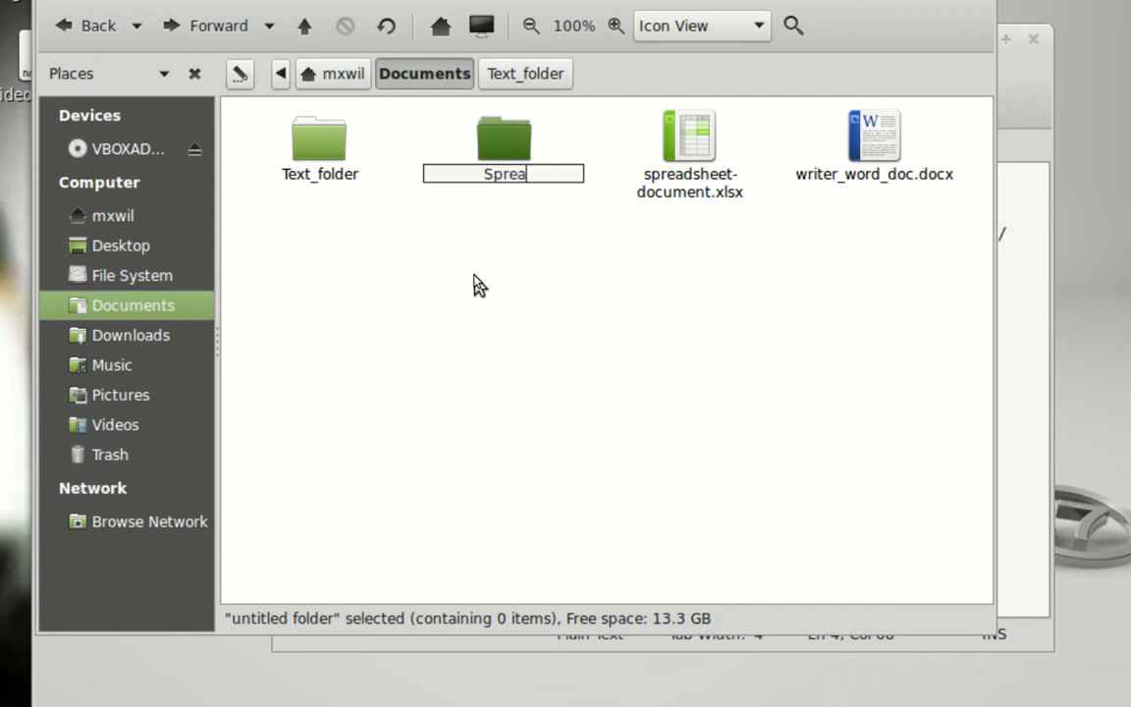
type("dSheets-folder")
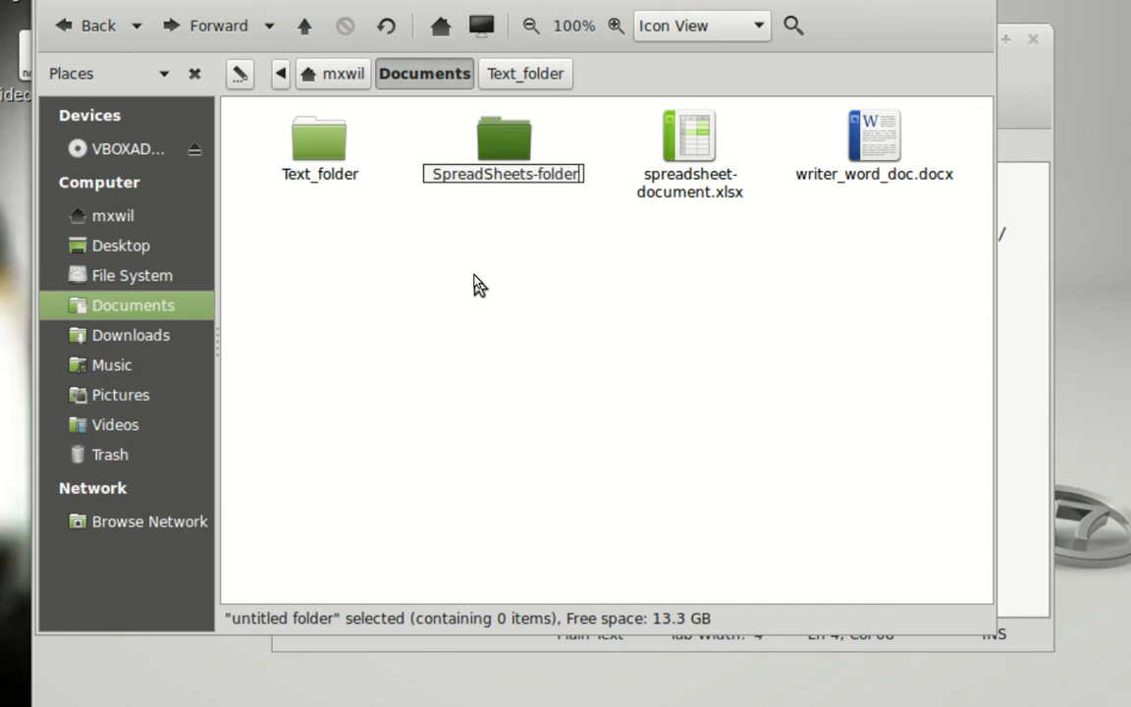
key("Return")
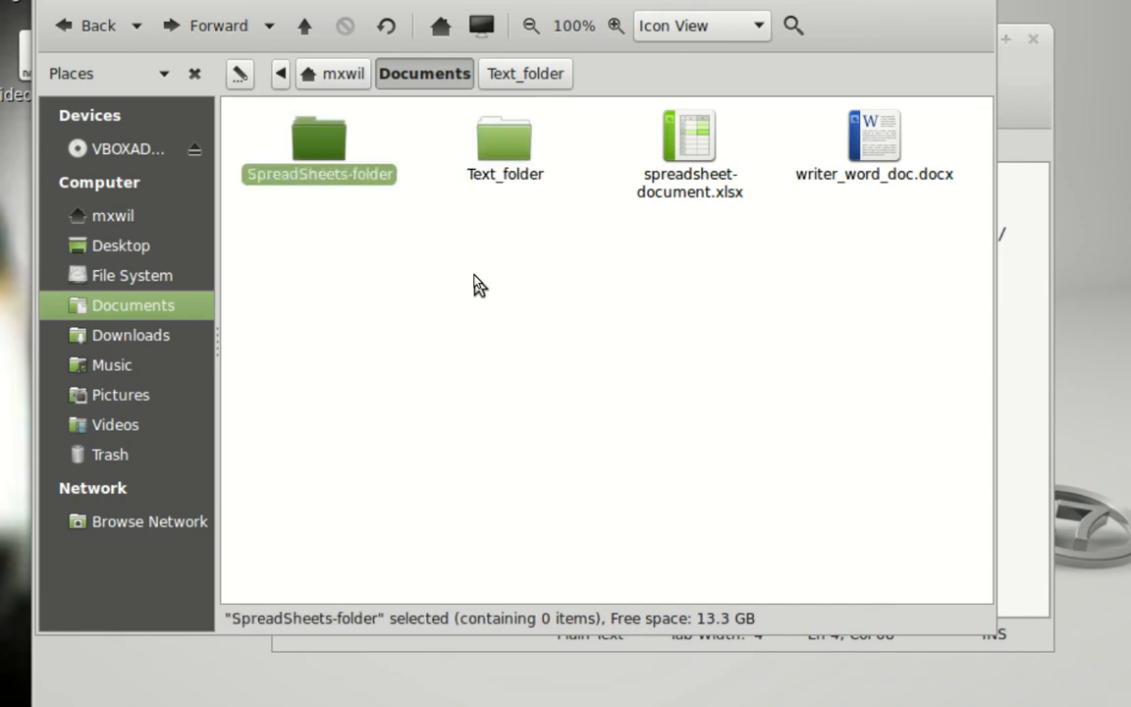
left_click(474, 276)
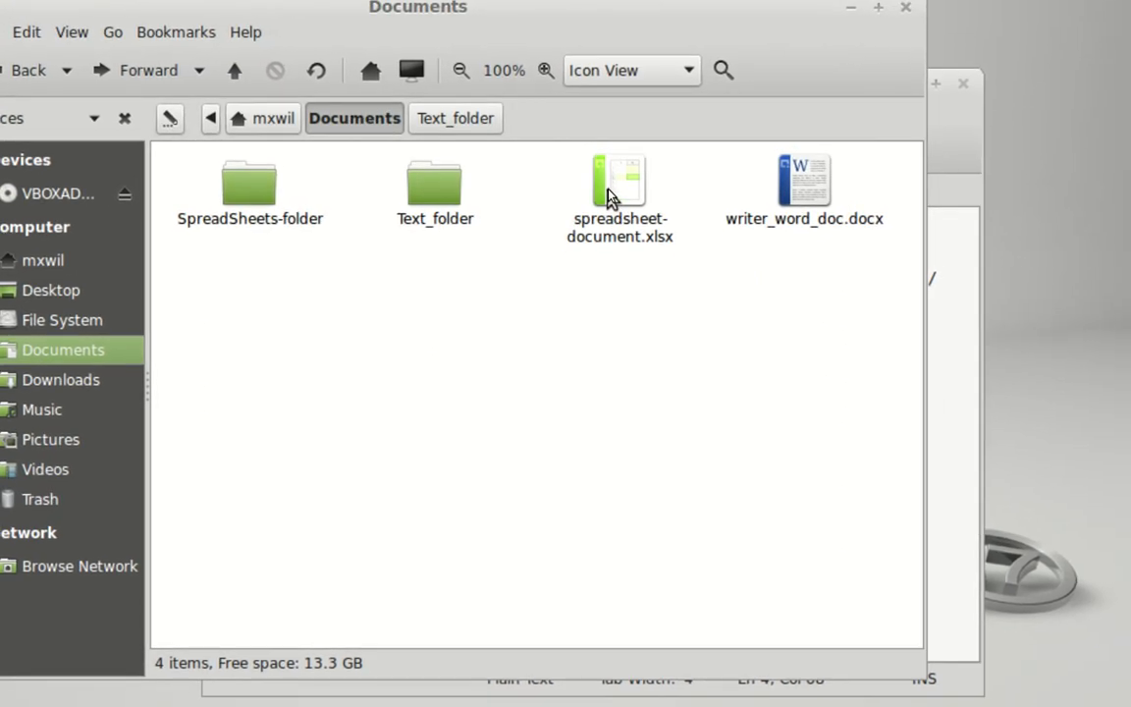
- Move spreadsheet-document.xlsx from the Documents folder into SpreadSheets-folder by cutting and pasting it
right_click(606, 194)
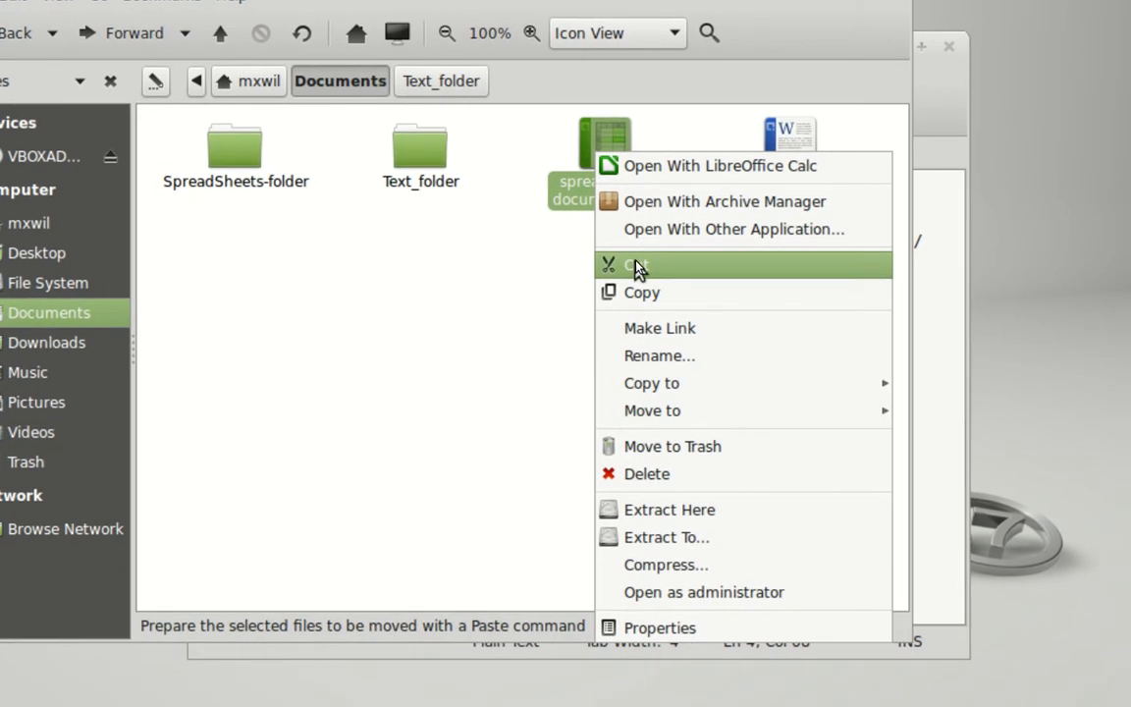
left_click(636, 268)
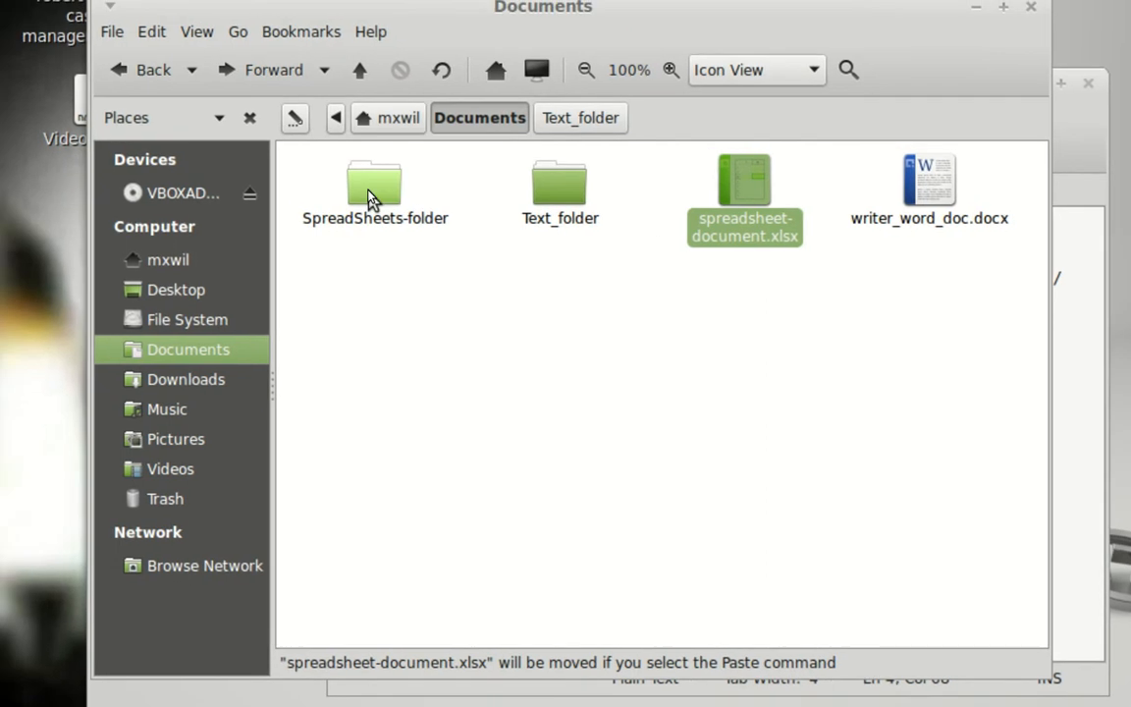
double_click(371, 196)
right_click(372, 196)
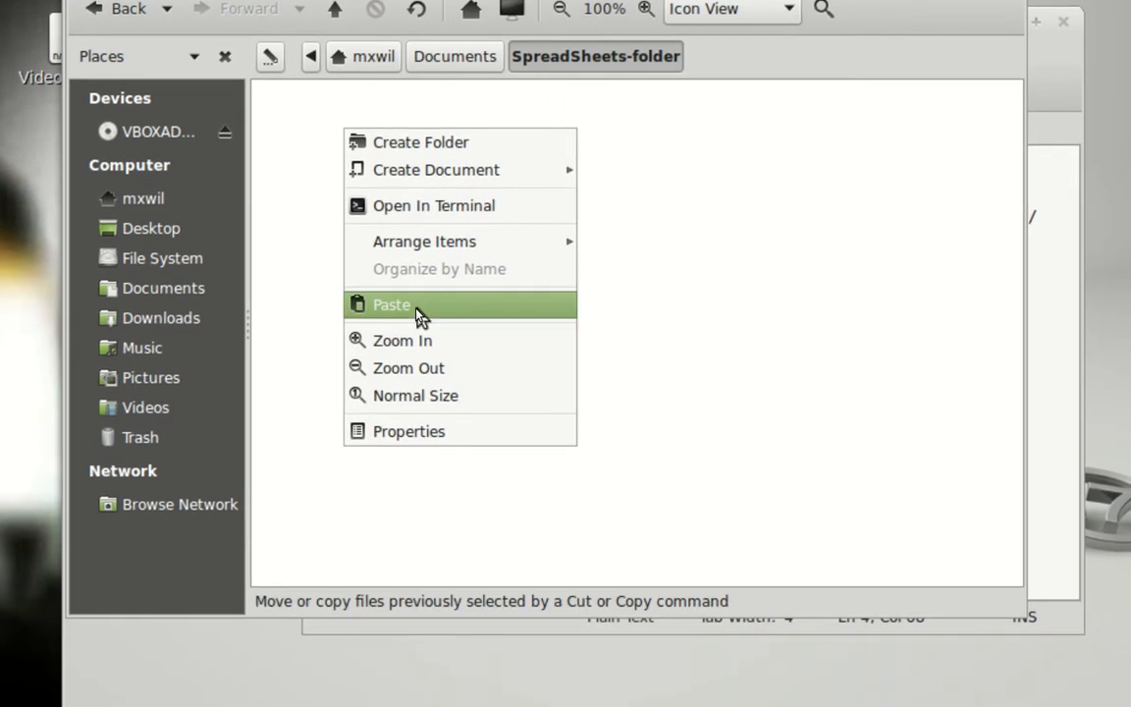
left_click(420, 307)
left_click(416, 318)
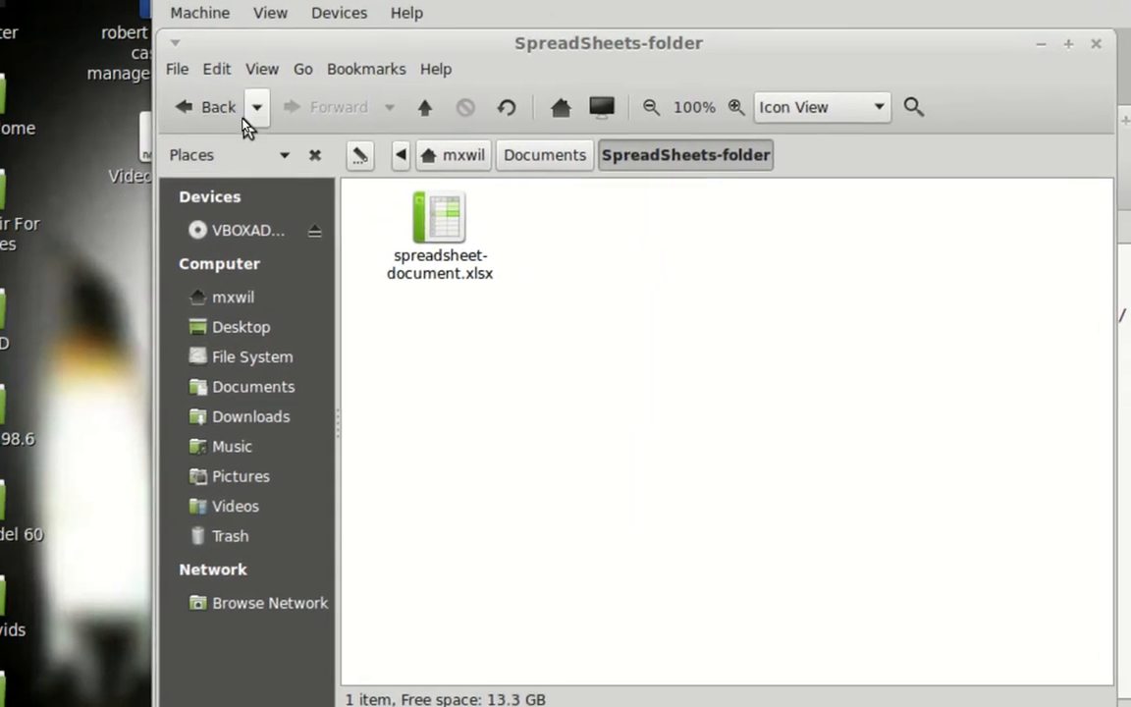
- Return to the Documents folder and create a new folder named "Word-folder" there
left_click(200, 106)
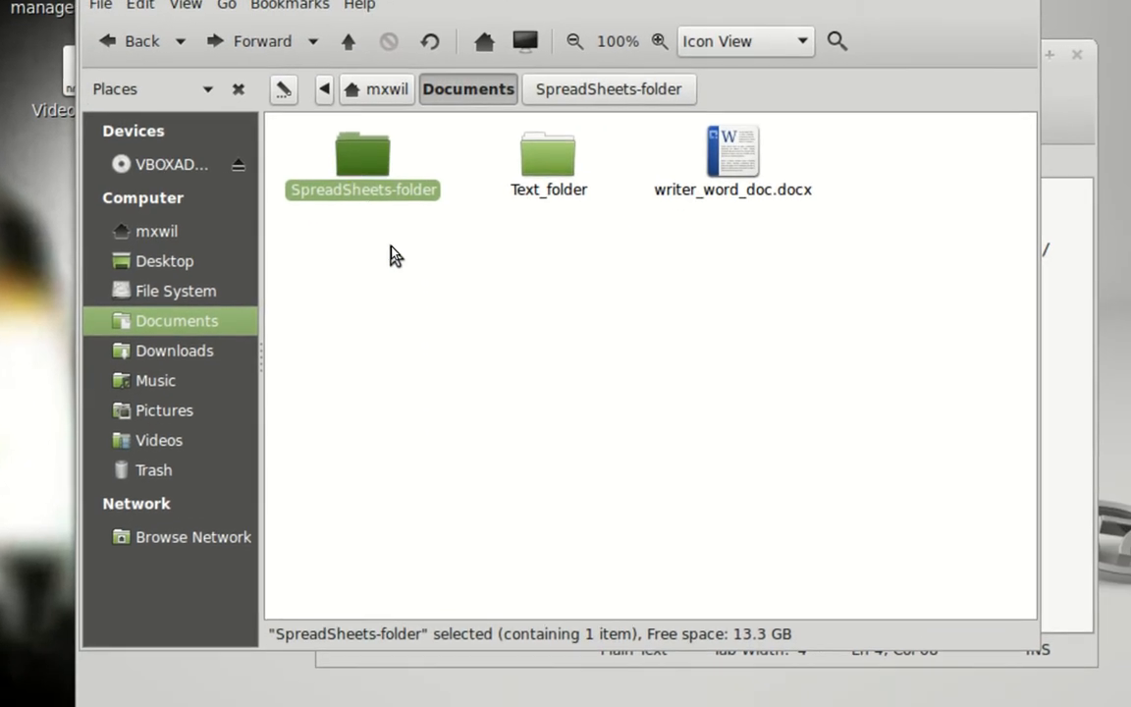
left_click(486, 319)
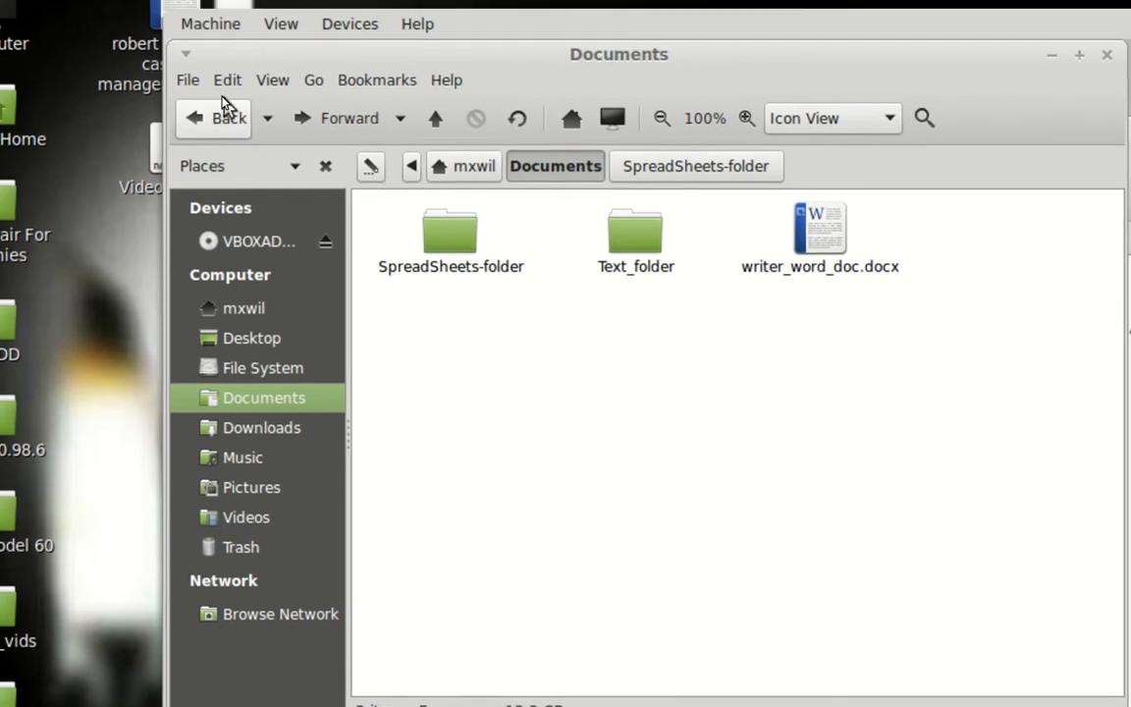
left_click(187, 82)
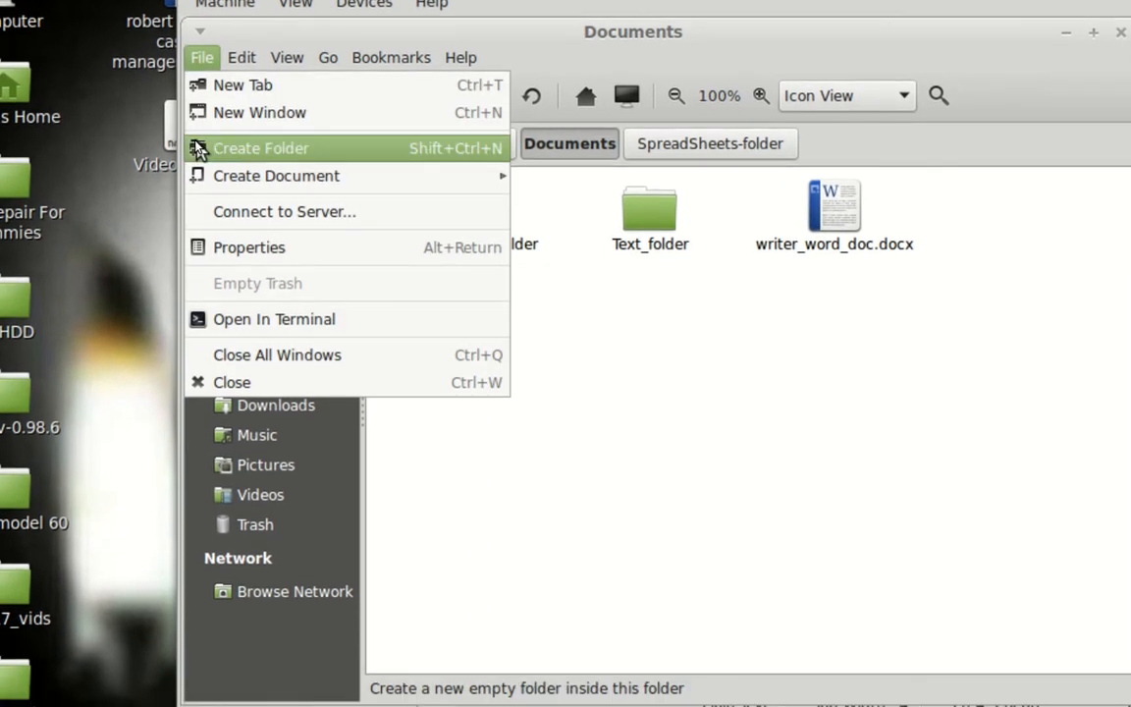
left_click(198, 148)
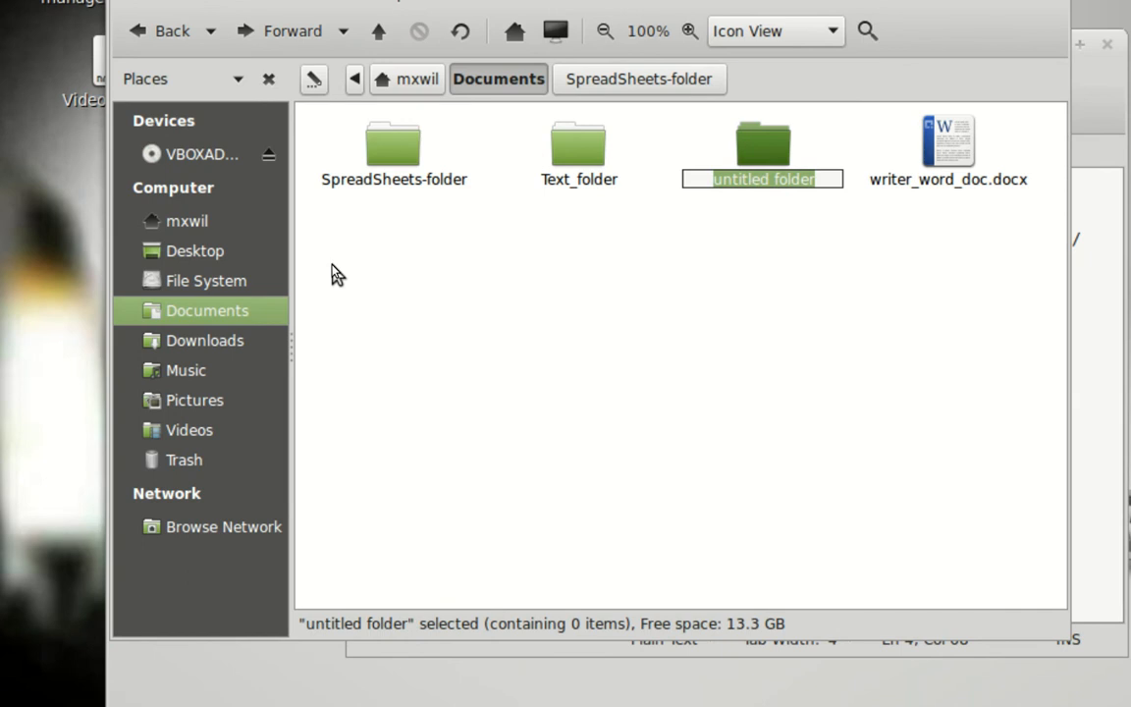
type("Word")
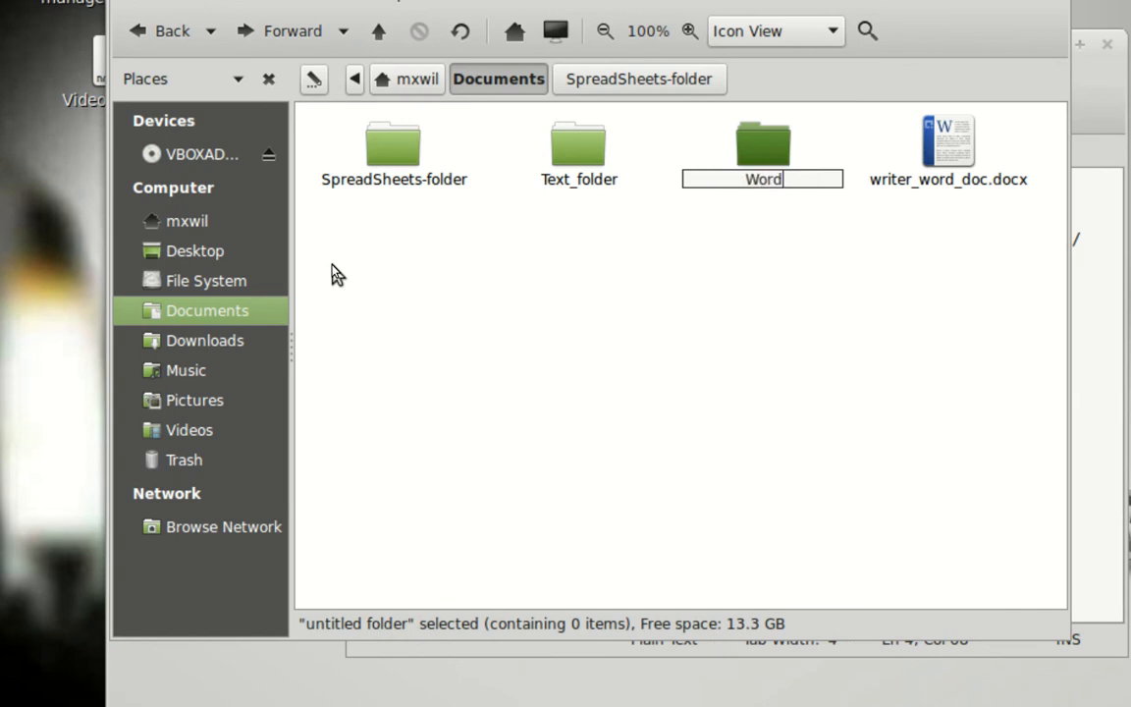
type("-folder")
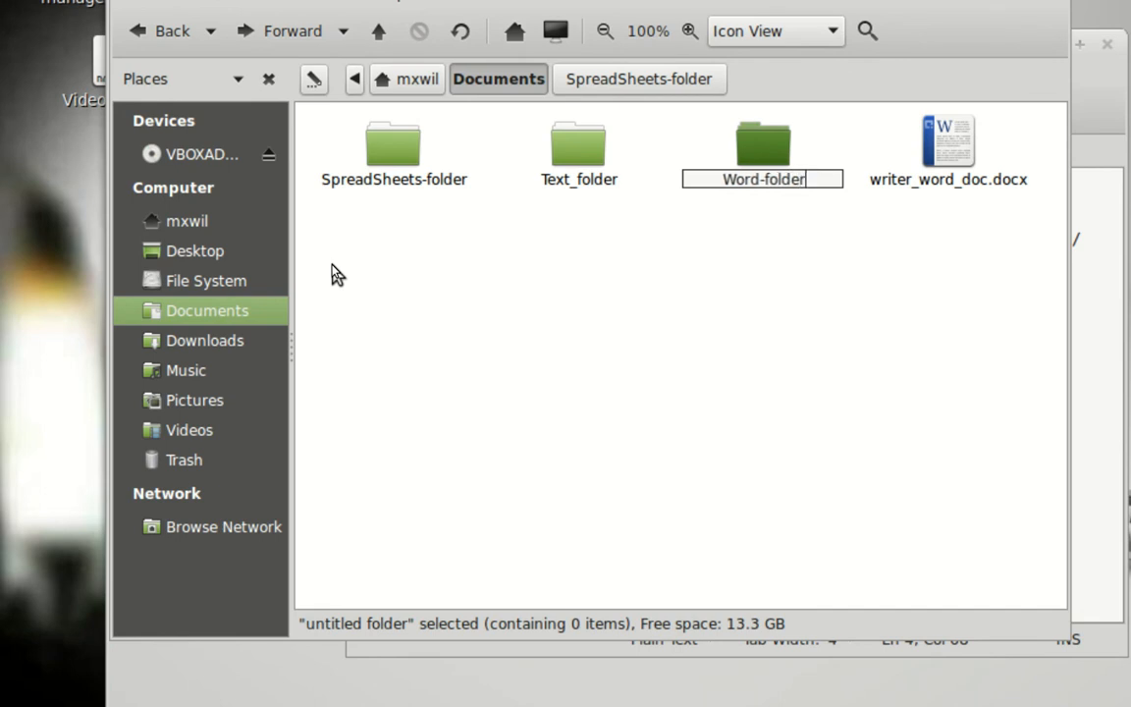
key("Return")
left_click(699, 282)
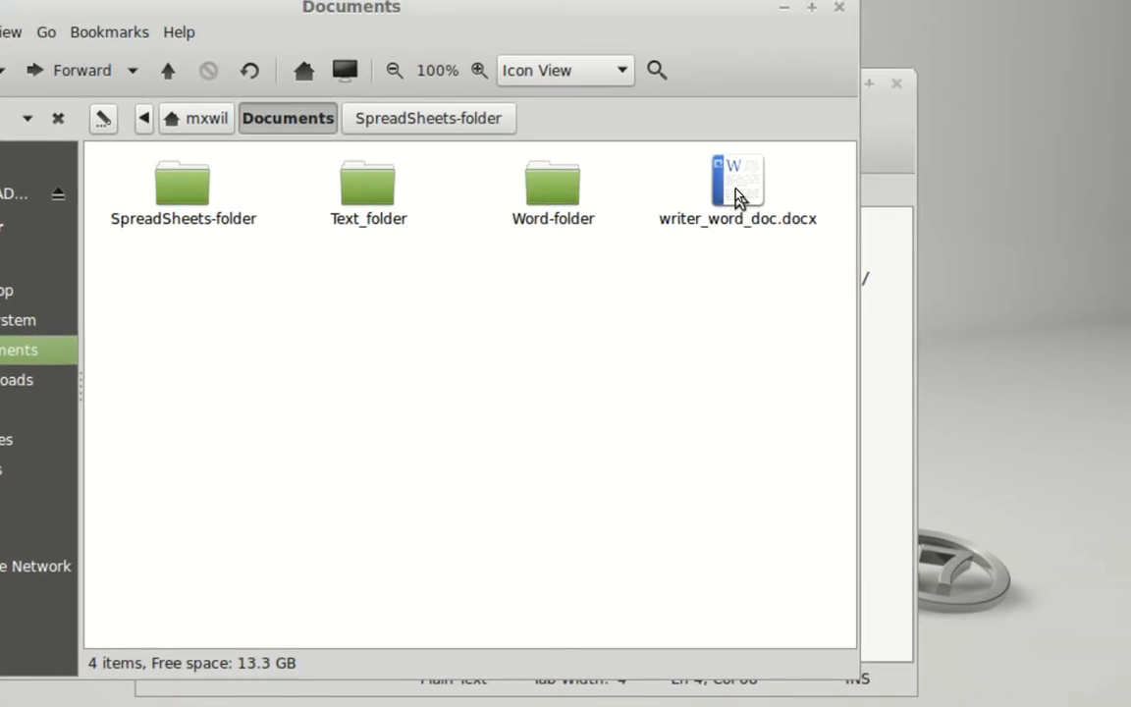
- Cut writer_word_doc.docx from the Documents folder and paste it into Word-folder
right_click(739, 196)
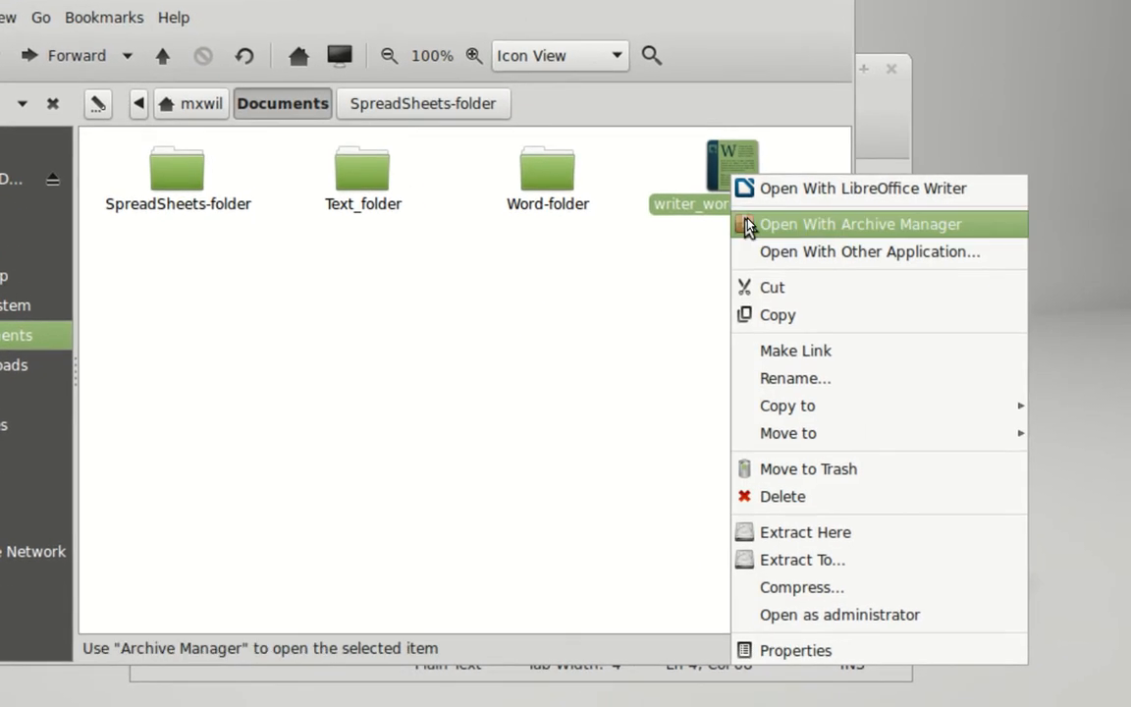
left_click(749, 267)
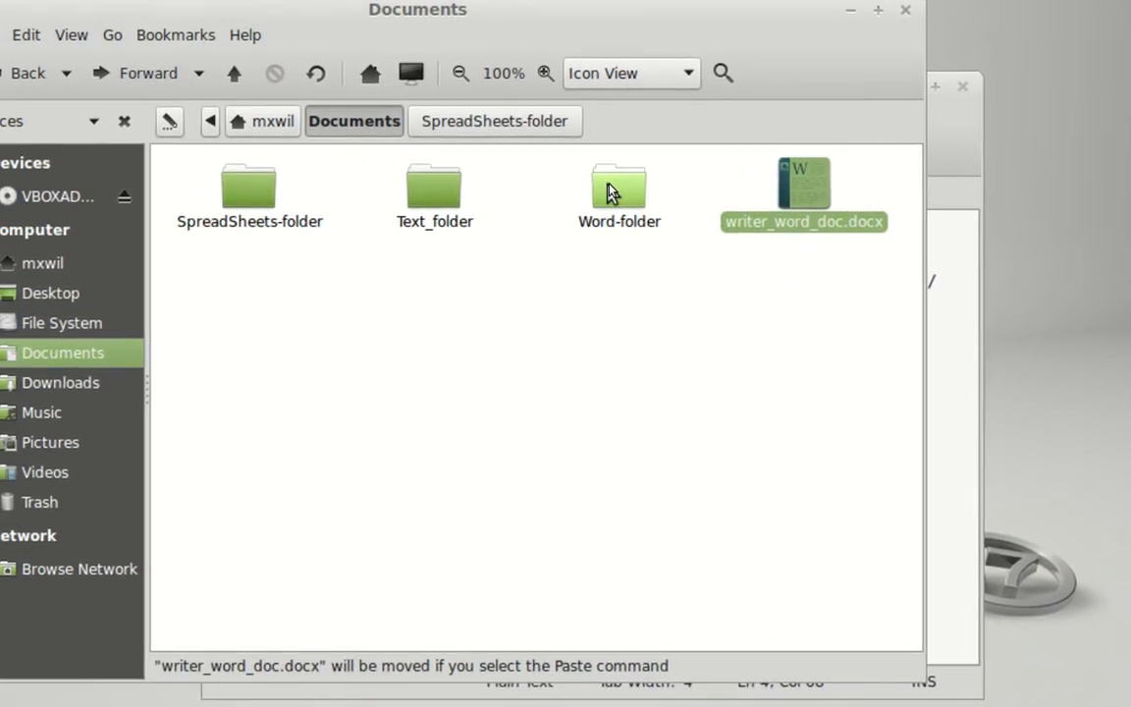
double_click(608, 191)
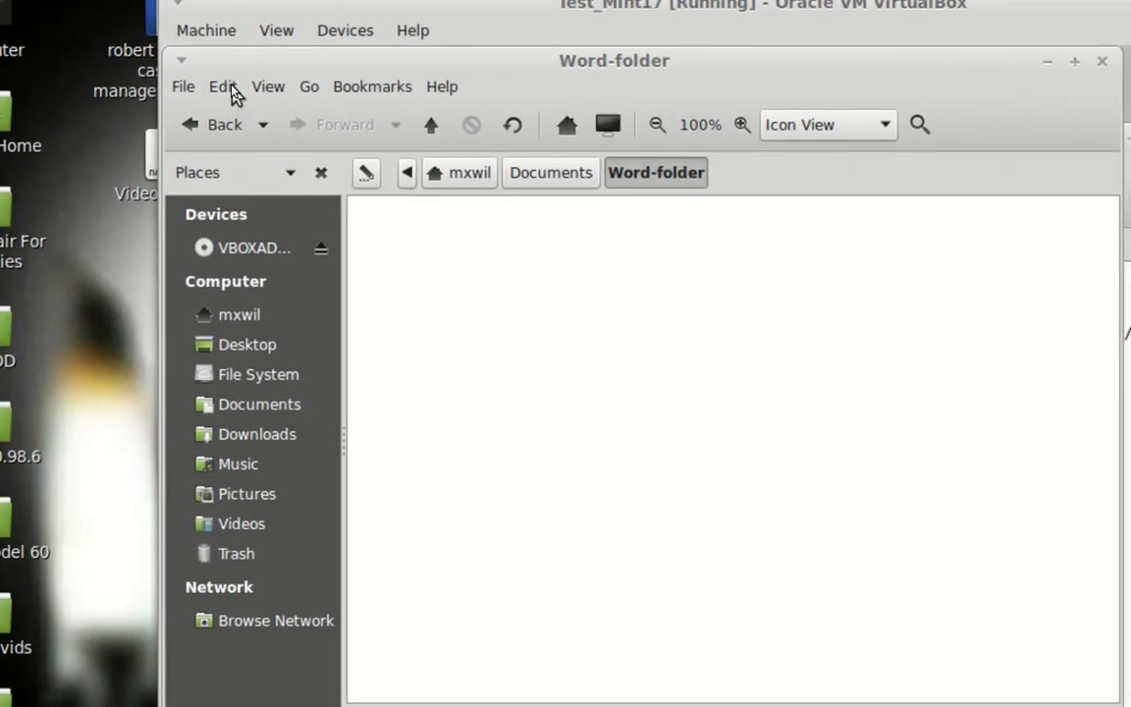
left_click(232, 91)
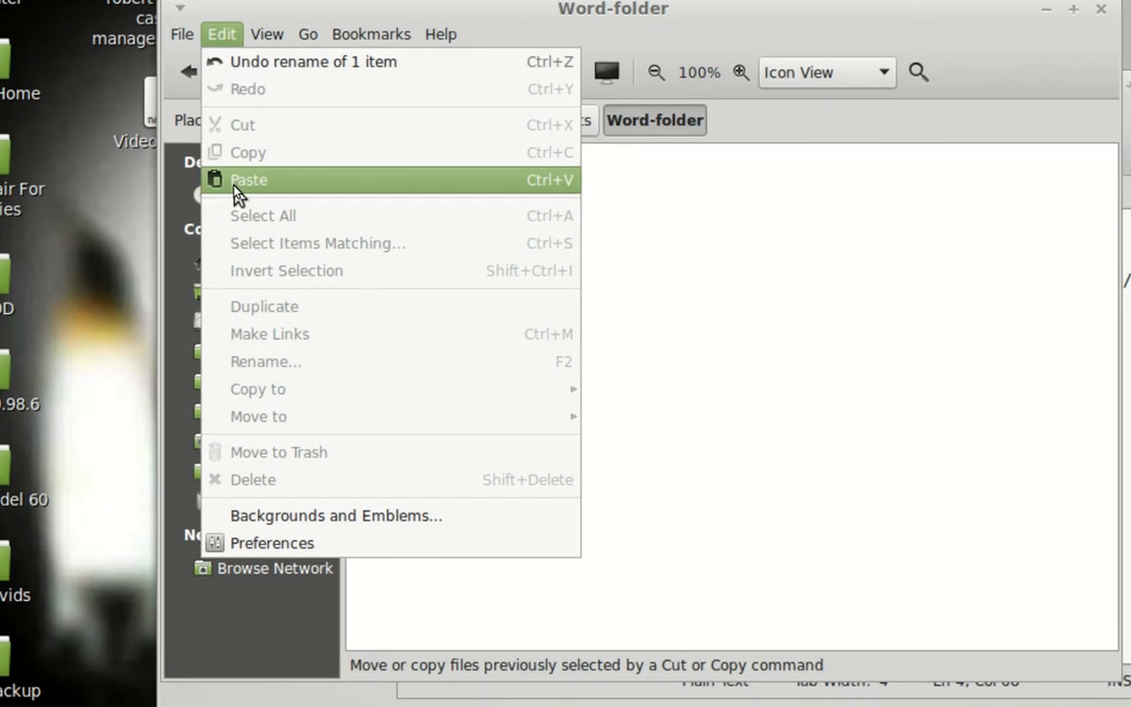
left_click(241, 202)
left_click(398, 297)
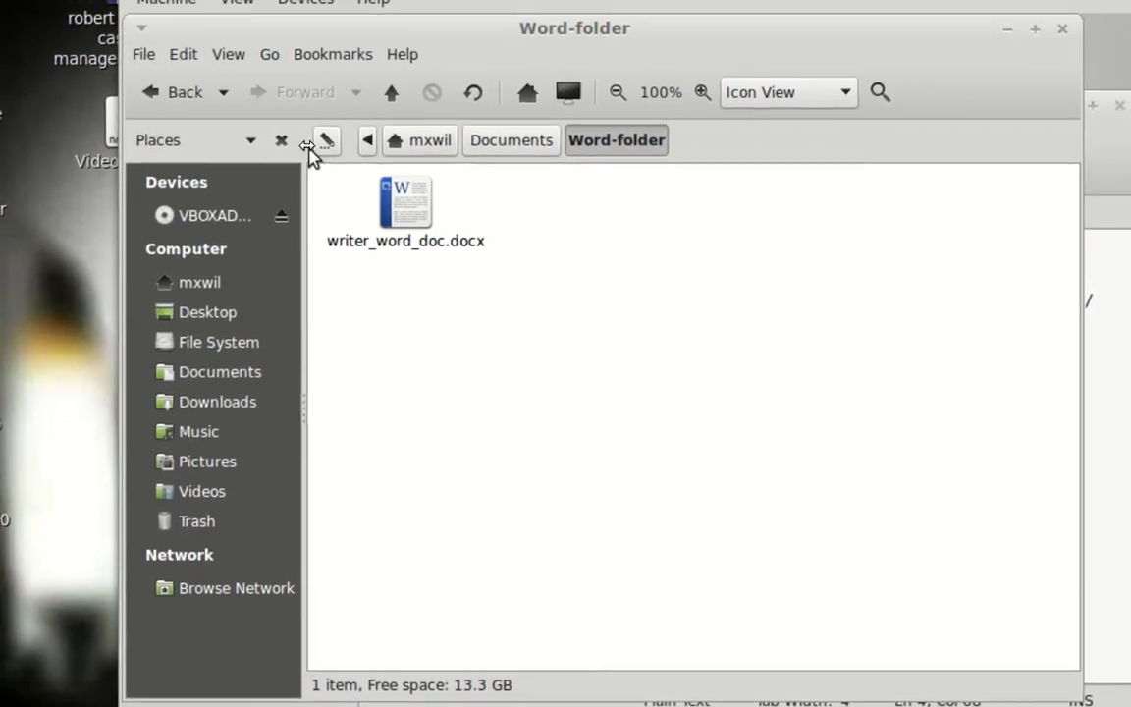
- Return to the Documents folder and review SpreadSheets-folder, Text_folder and Word-folder by selecting each one in turn
left_click(185, 102)
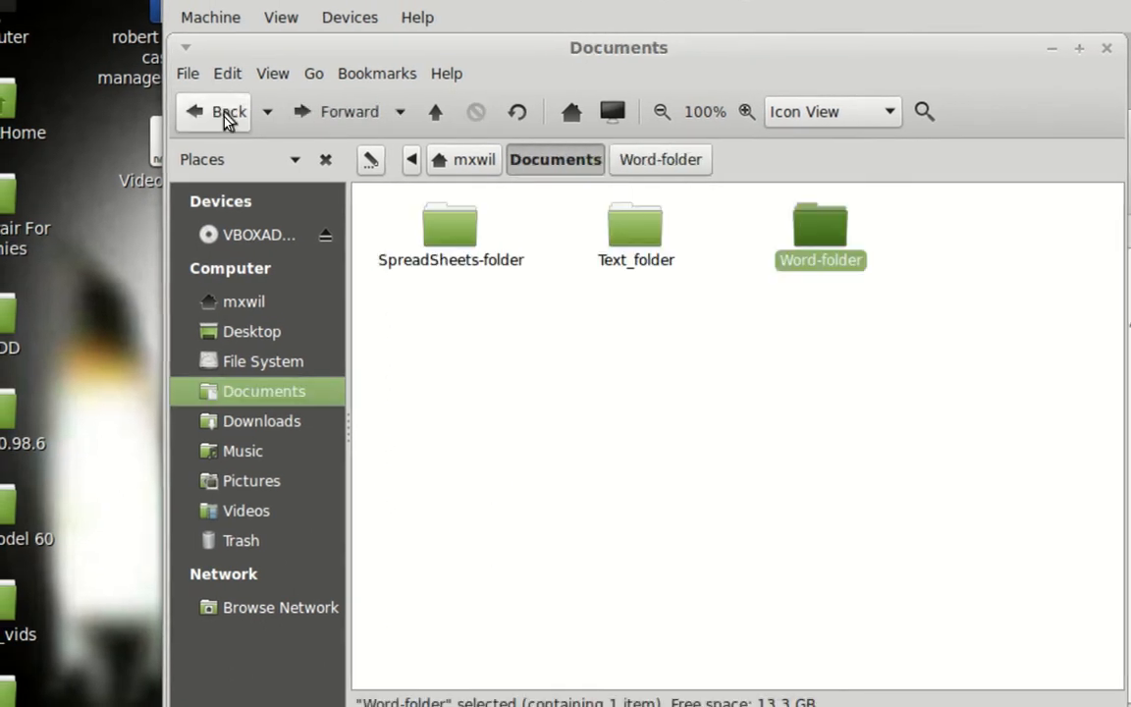
left_click(502, 349)
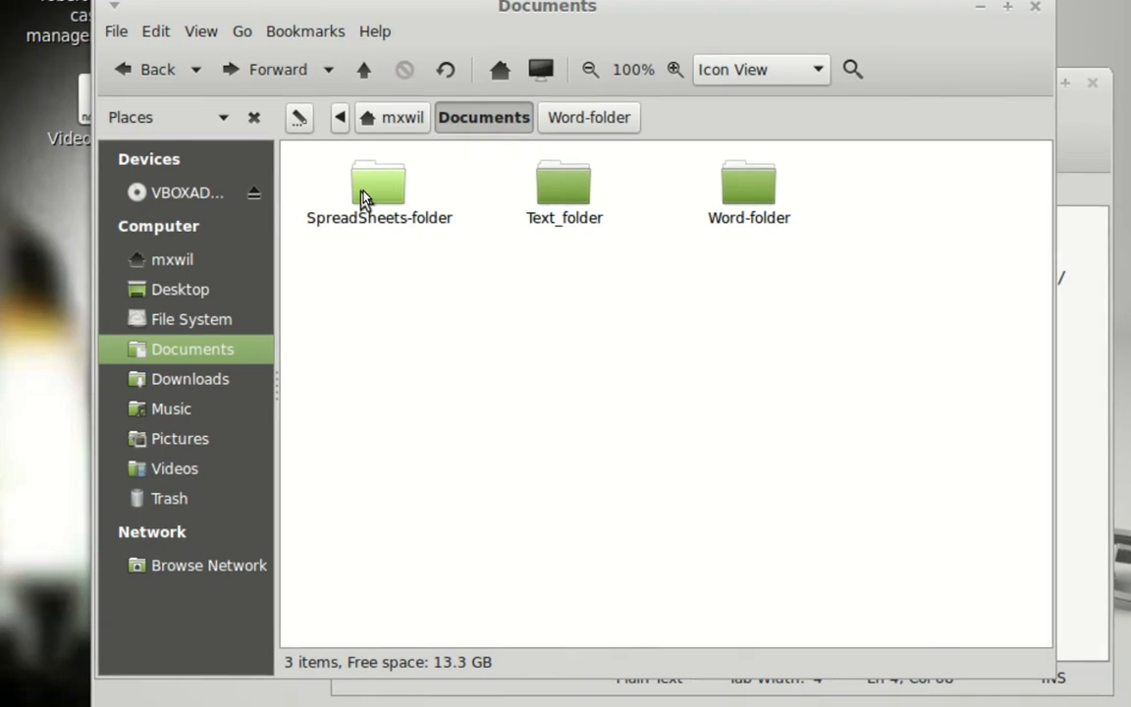
left_click(366, 199)
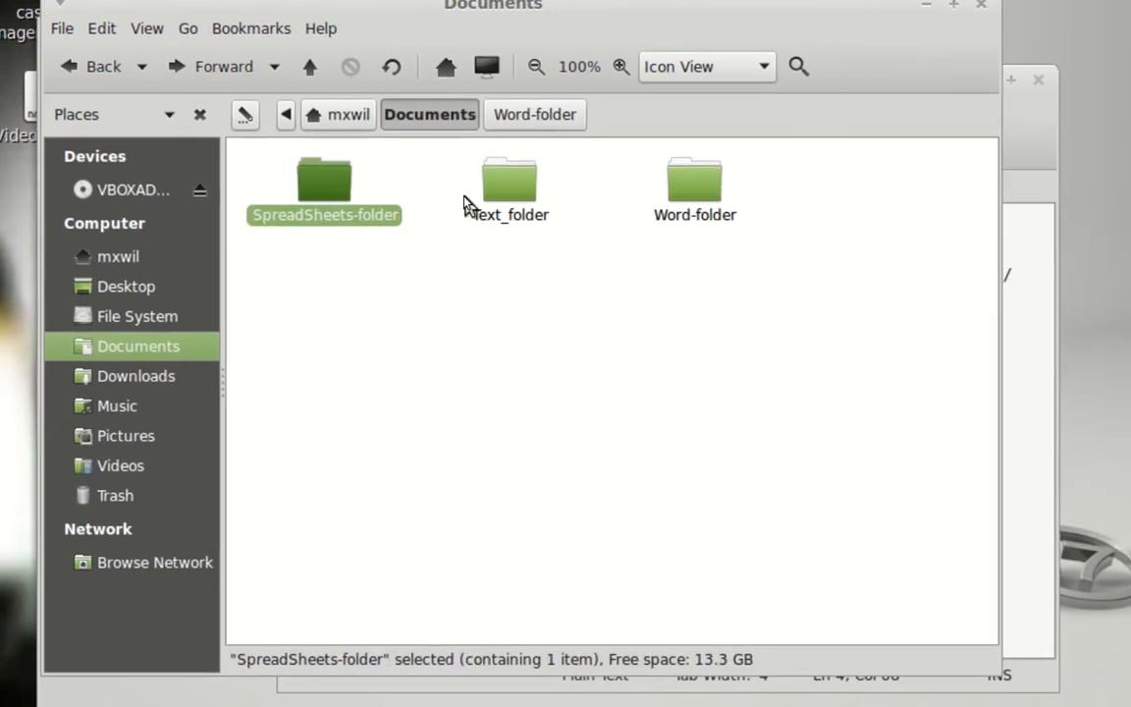
left_click(564, 199)
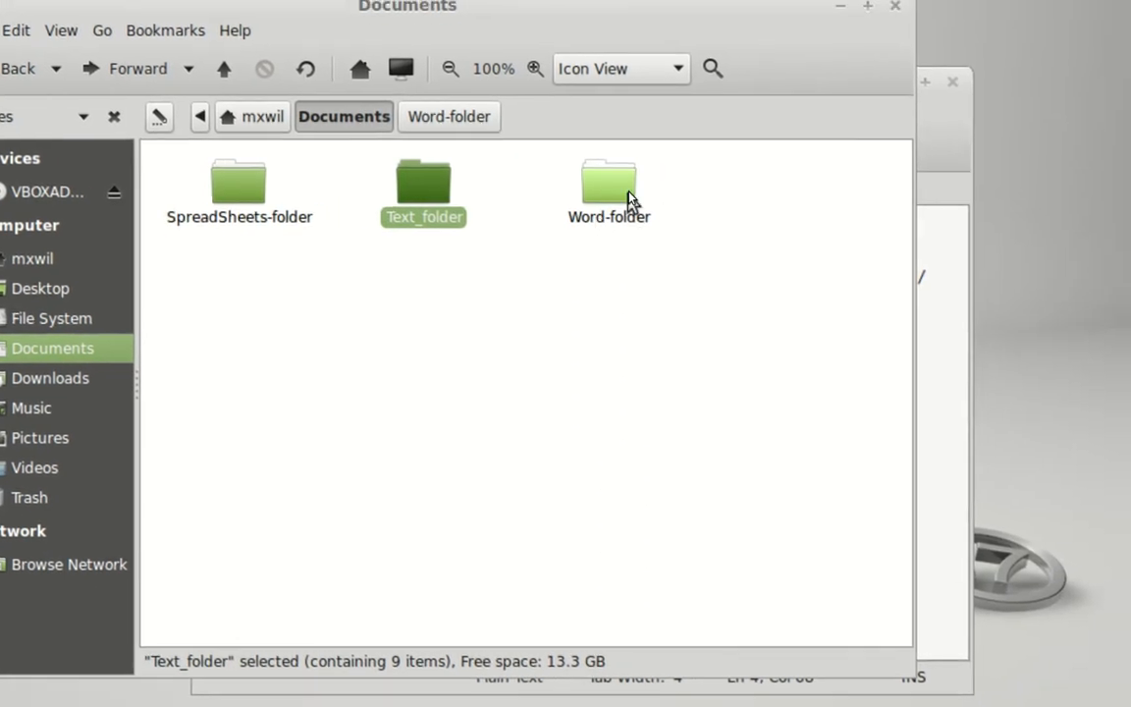
left_click(627, 190)
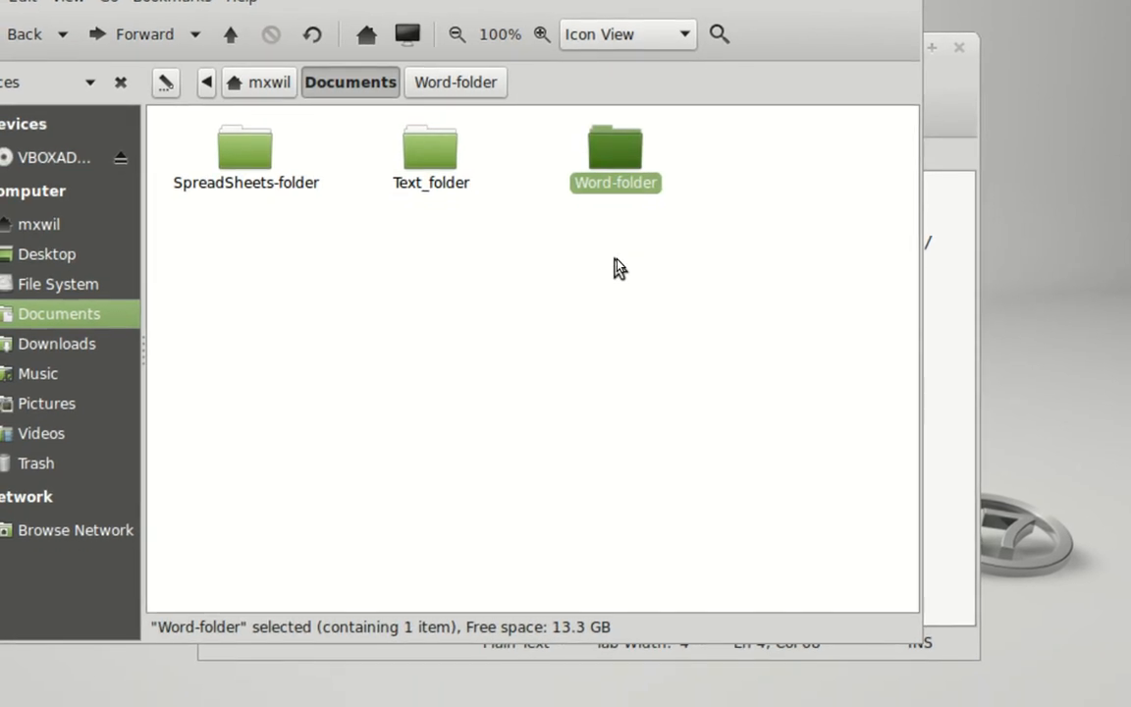
left_click(617, 269)
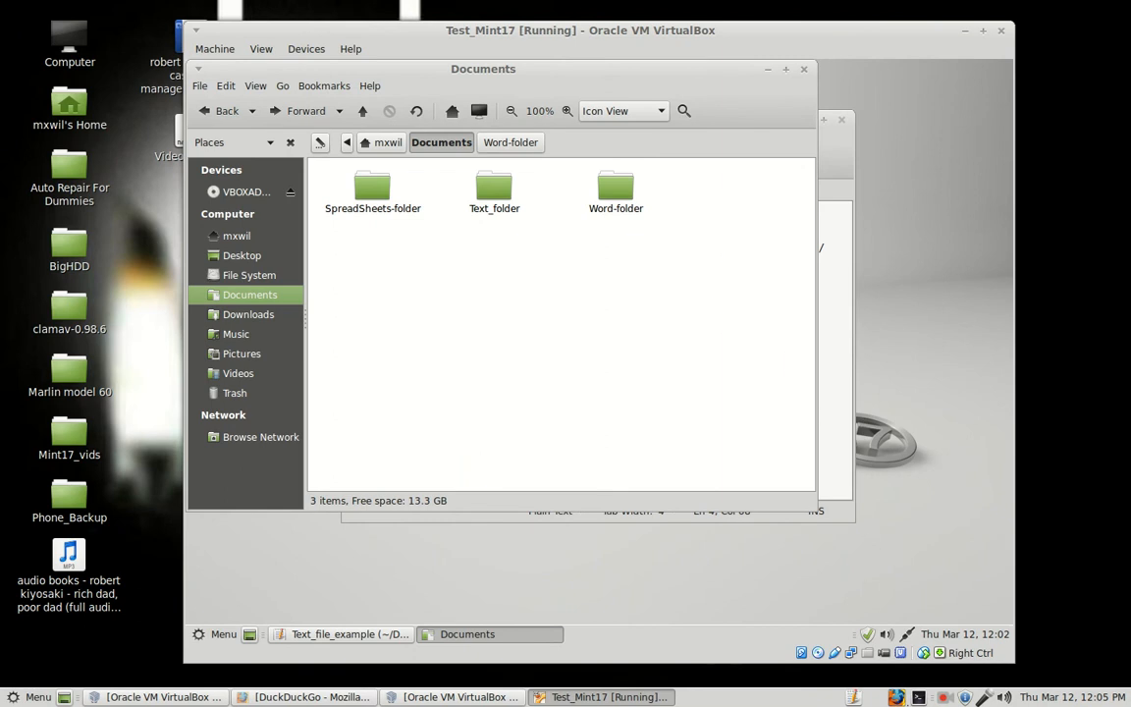
left_click(941, 698)
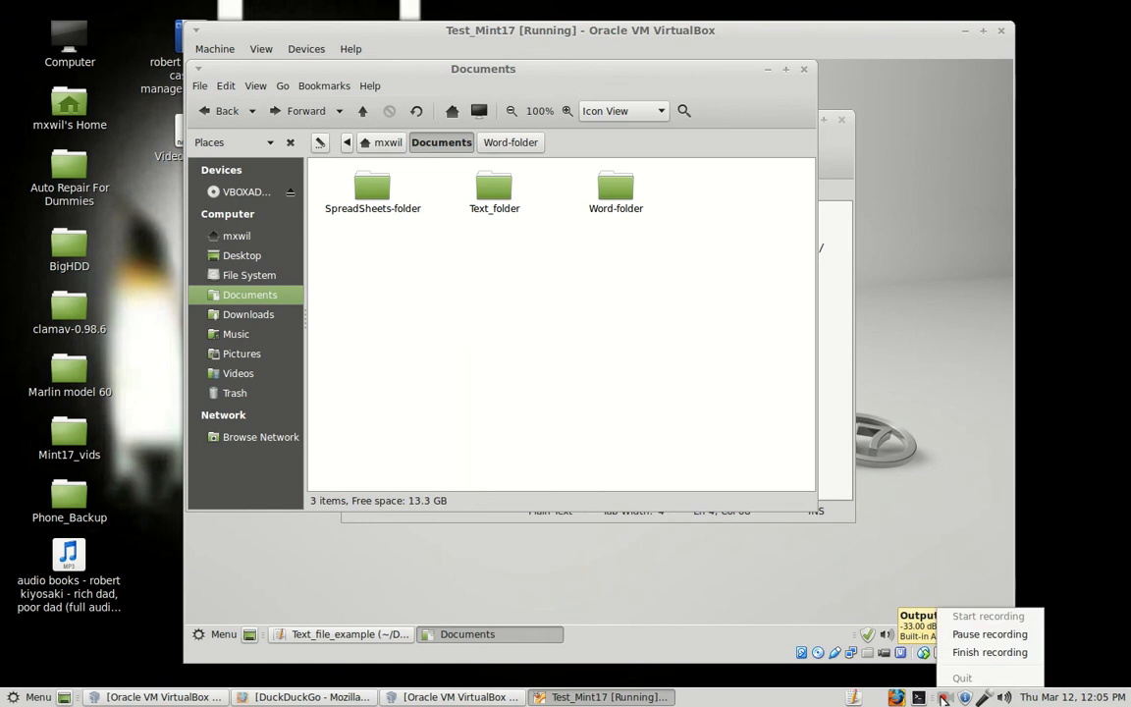